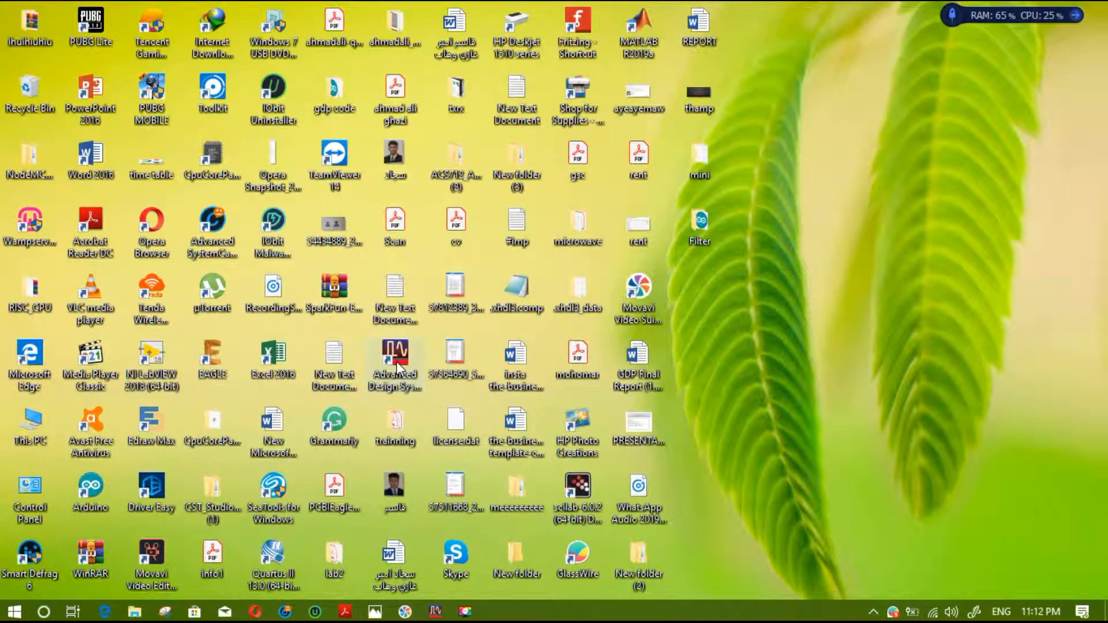
- Switch to Advanced Design System and create a new workspace named MyWorkspace2_wrk in C:\Users\hp
click(436, 611)
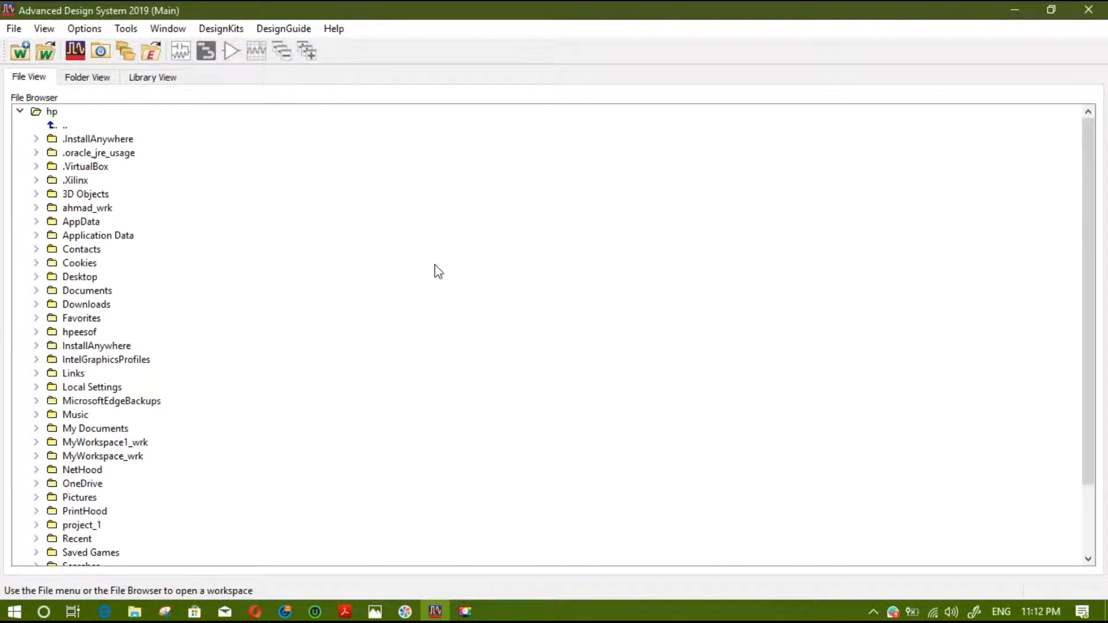
click(13, 30)
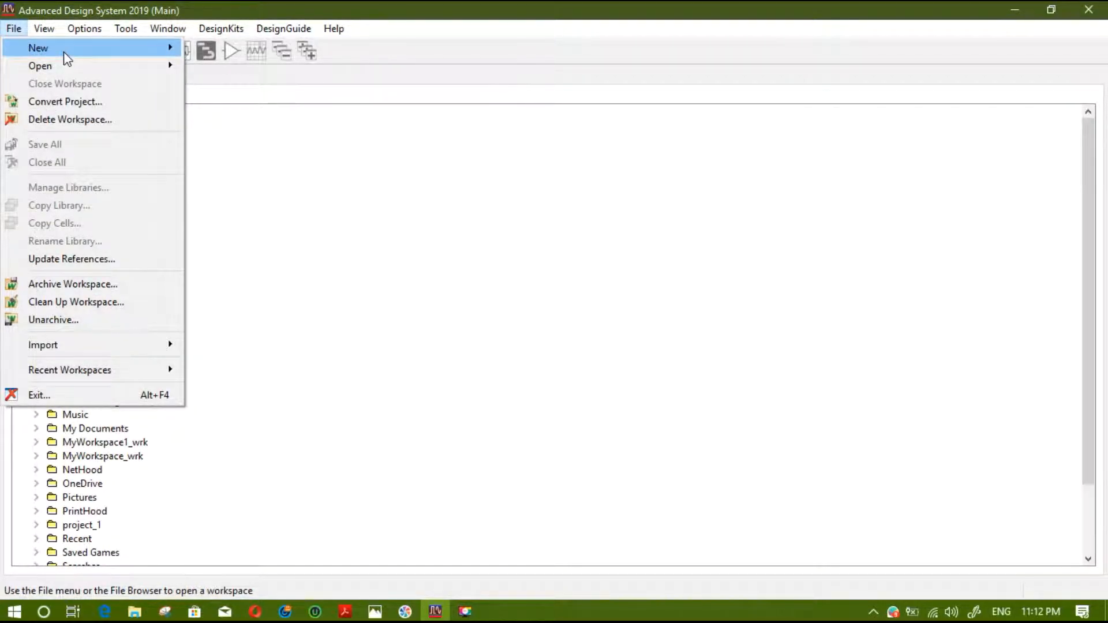
click(240, 187)
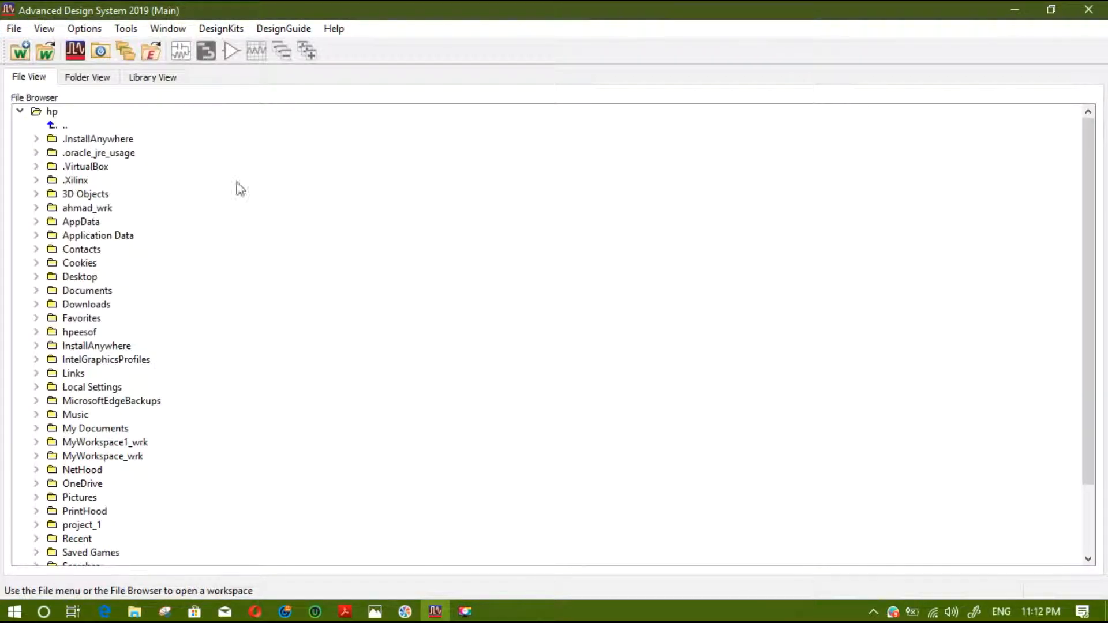
click(13, 29)
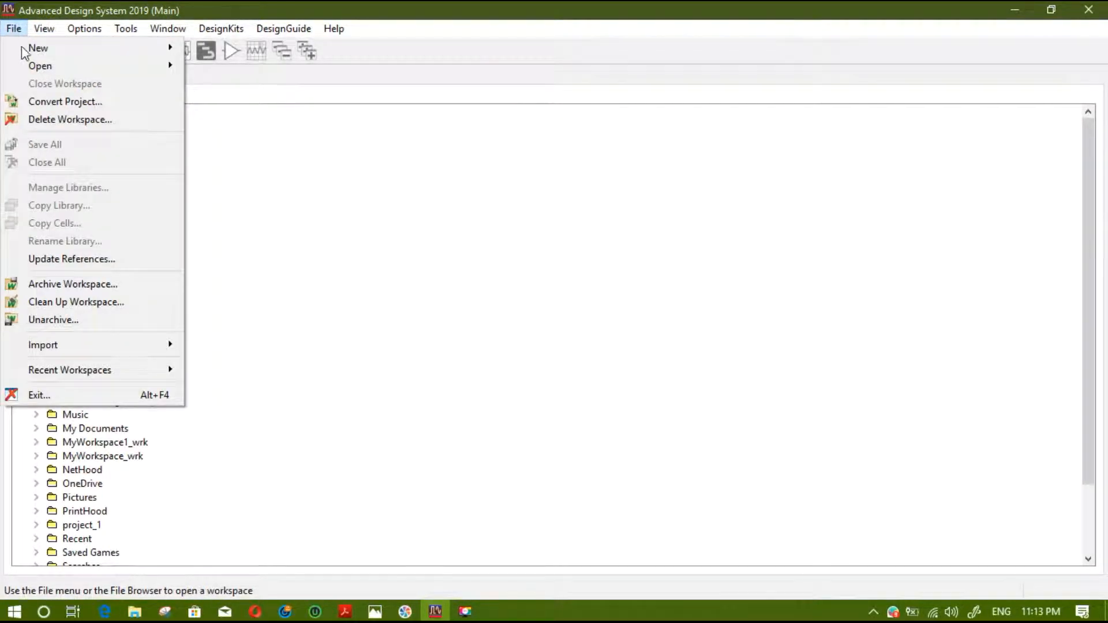
mouse_move(23, 50)
click(508, 312)
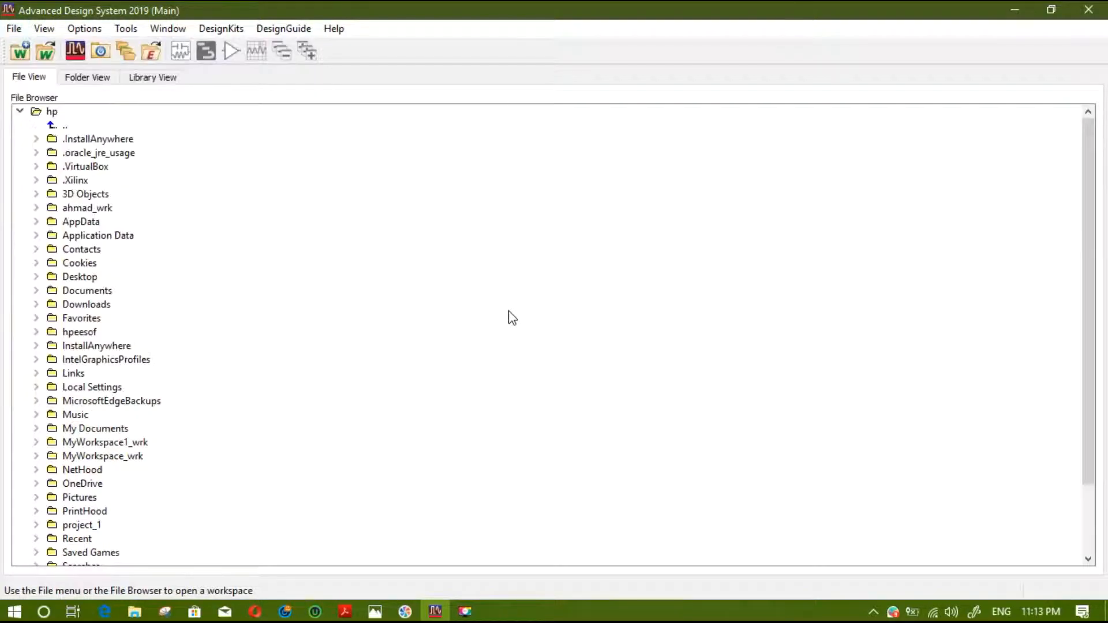
click(21, 30)
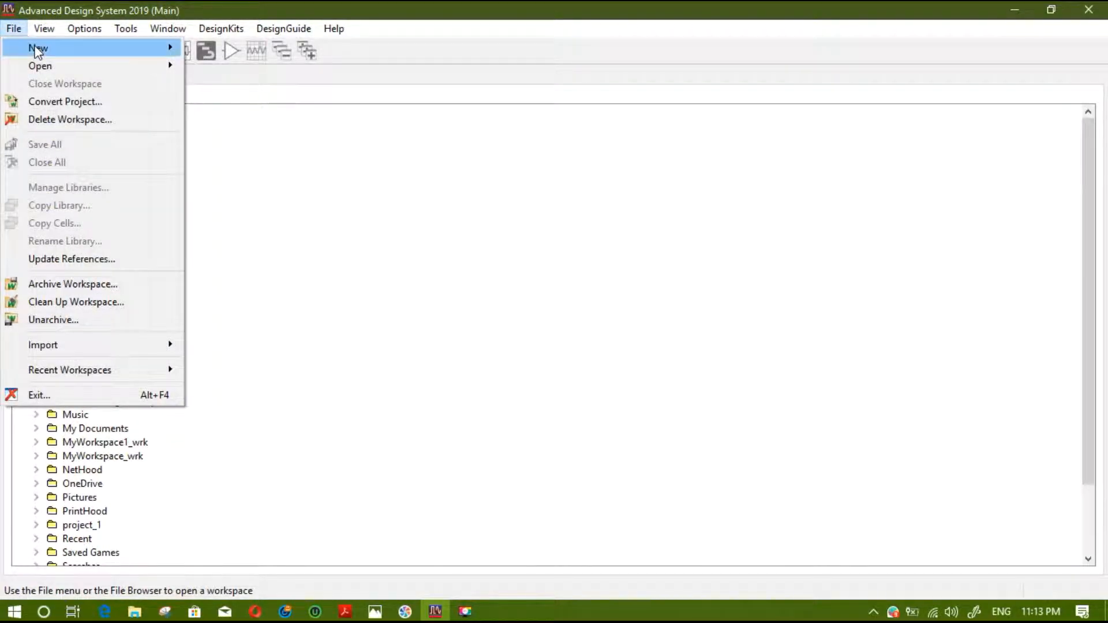
mouse_move(38, 50)
click(231, 51)
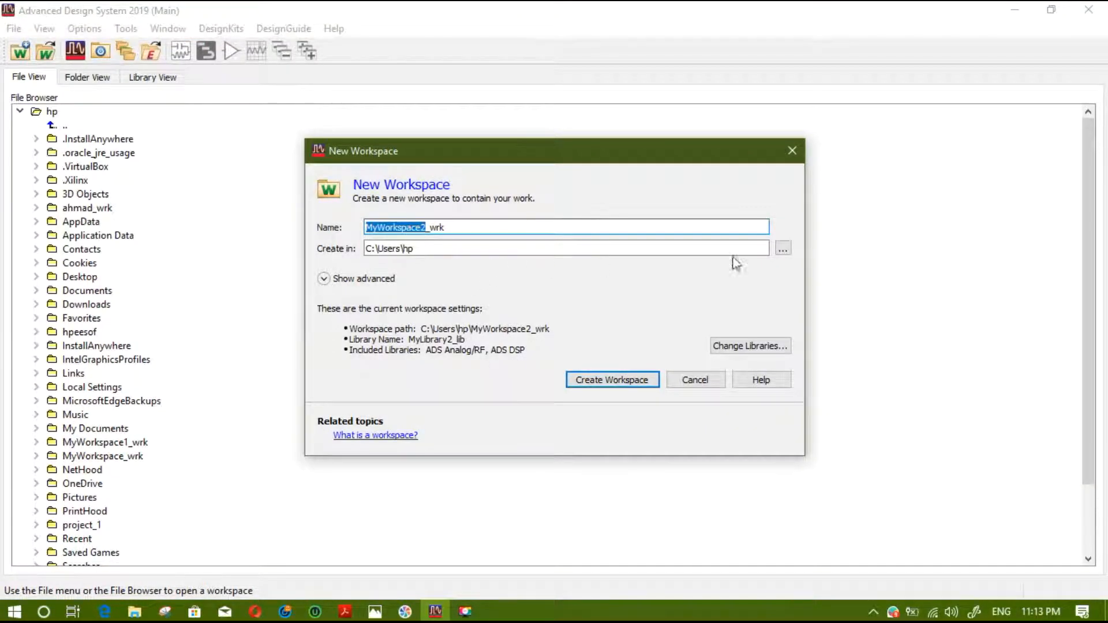
click(629, 380)
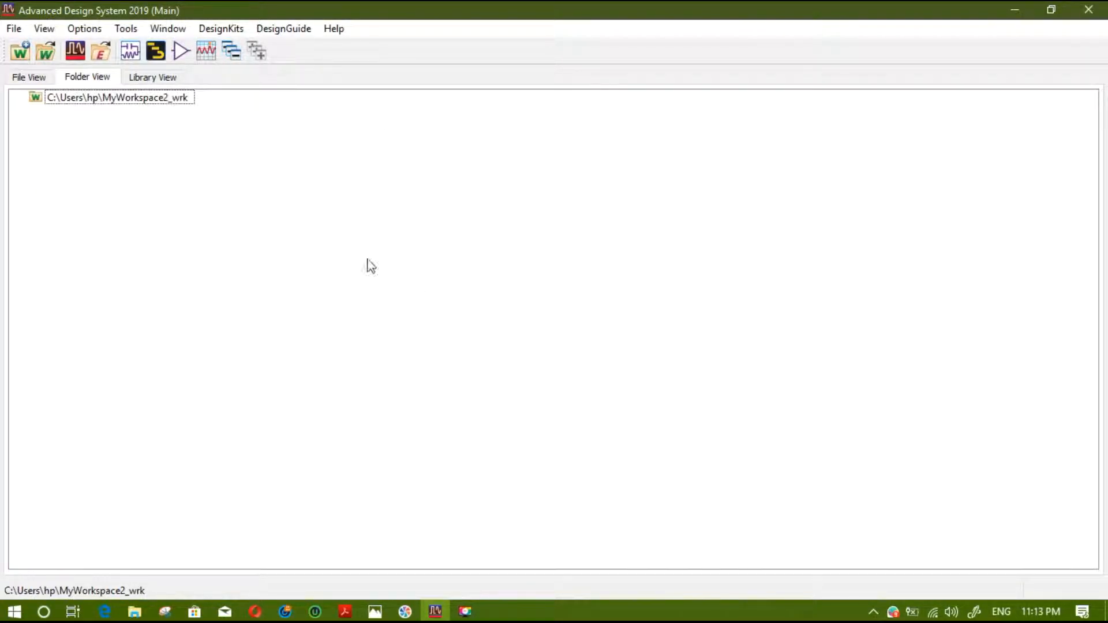
- Create a new schematic for cell_1 in the new workspace's library
click(16, 29)
mouse_move(76, 51)
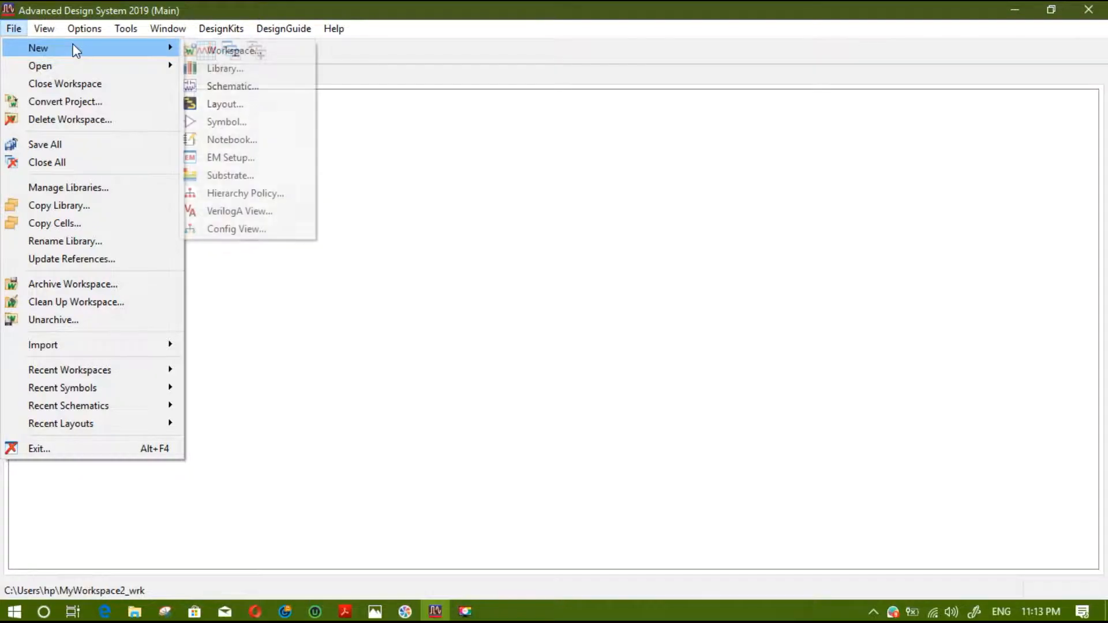
click(210, 85)
click(525, 344)
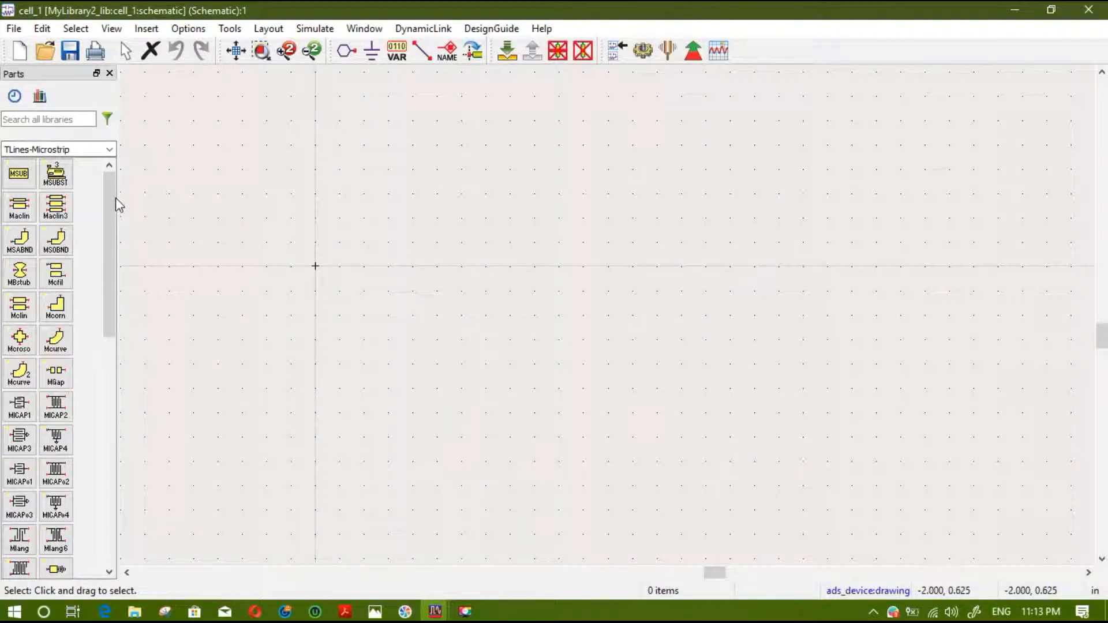
- Start inserting an MSUB component and set the library's layout technology to Standard ADS Layers, 0.0001 millimeter layout resolution
mouse_move(108, 187)
mouse_down()
mouse_move(105, 241)
mouse_move(106, 190)
mouse_up()
click(19, 173)
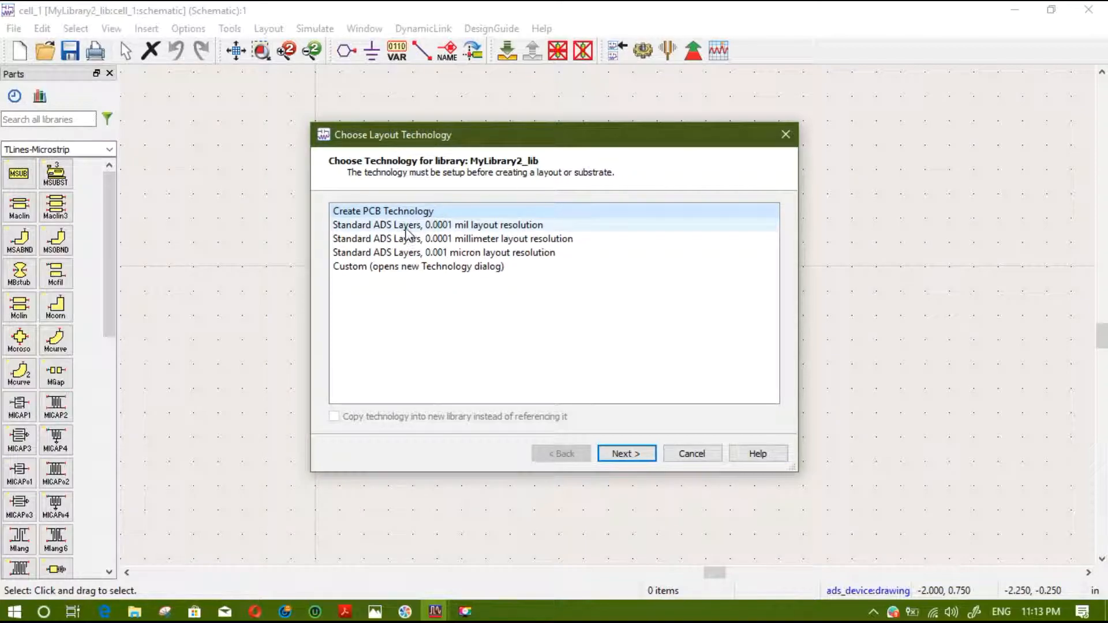
mouse_move(396, 138)
mouse_down()
mouse_move(419, 133)
mouse_move(412, 143)
mouse_up()
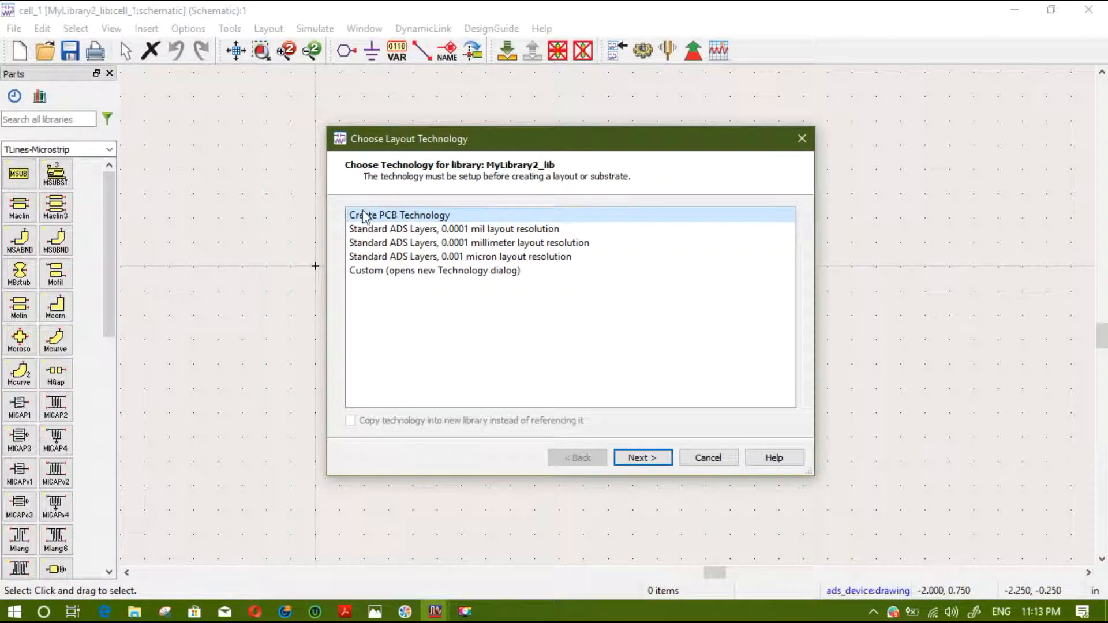
click(377, 245)
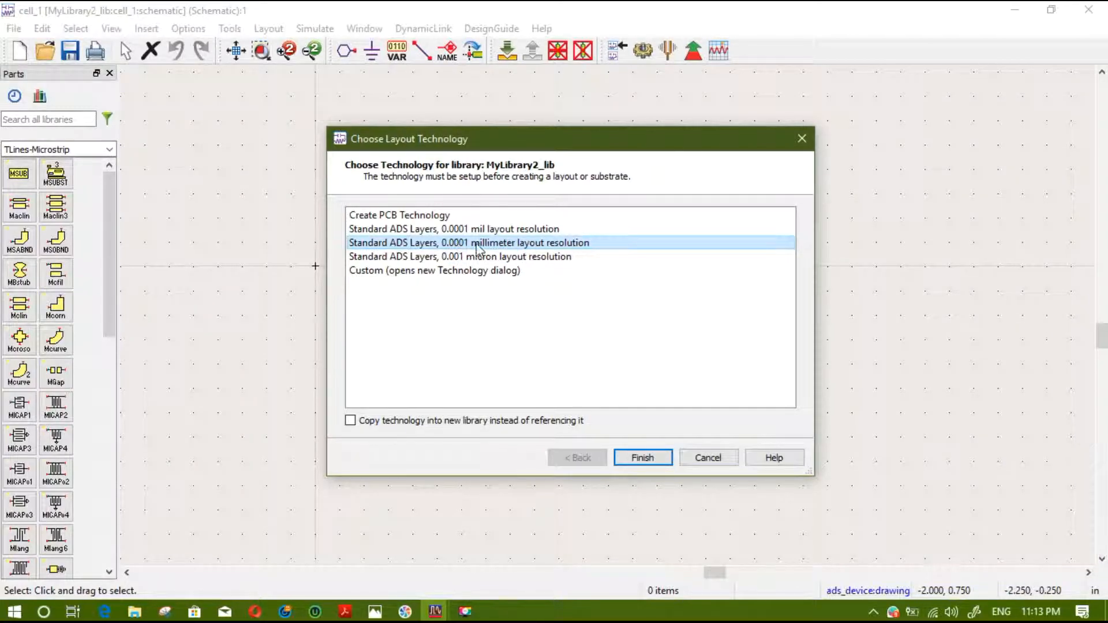
click(642, 459)
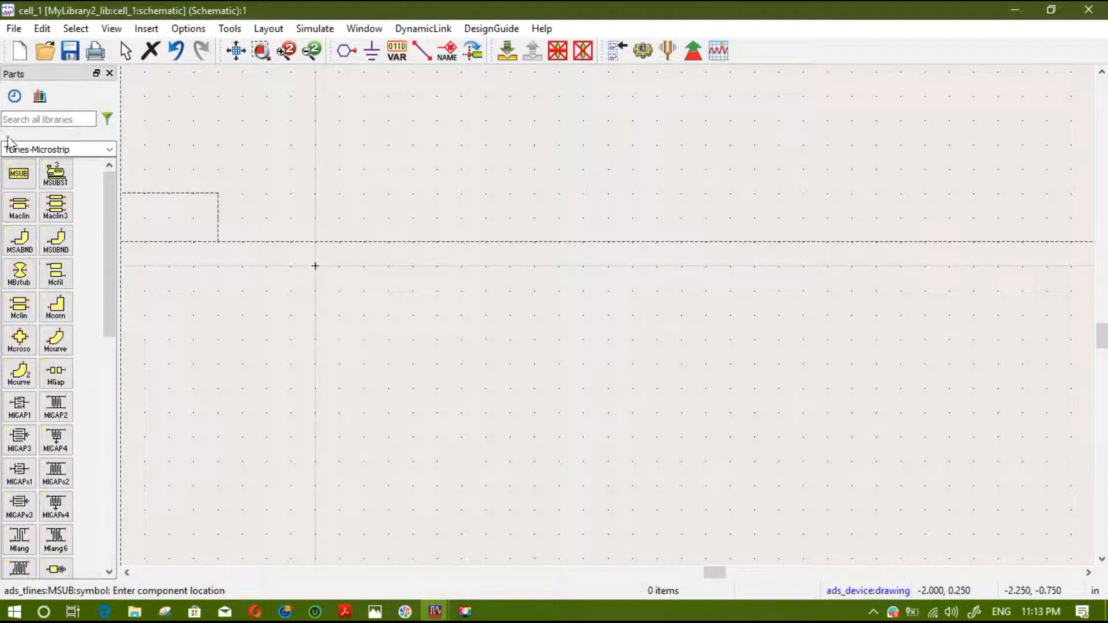
- Place the MSUB substrate component near the schematic origin and delete it again
click(353, 208)
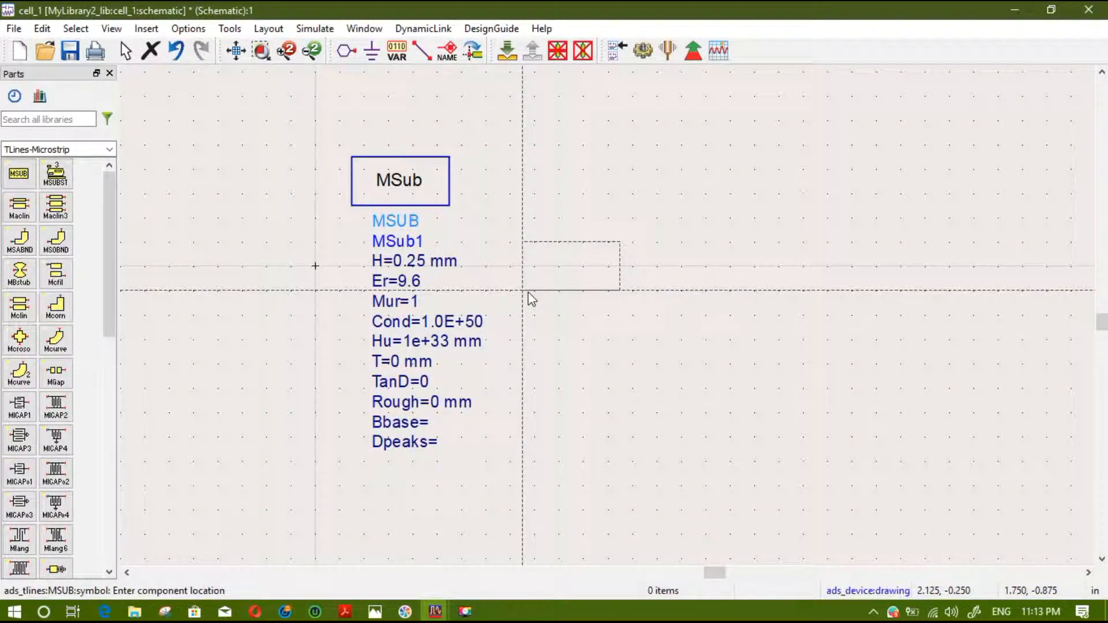
key(Escape)
click(438, 188)
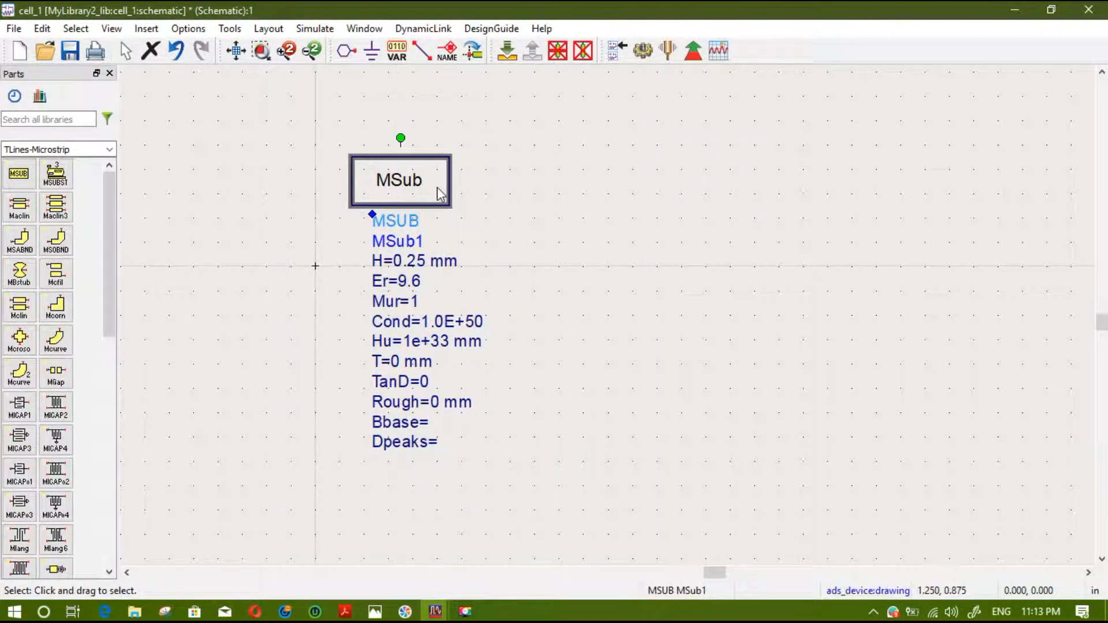
key(Delete)
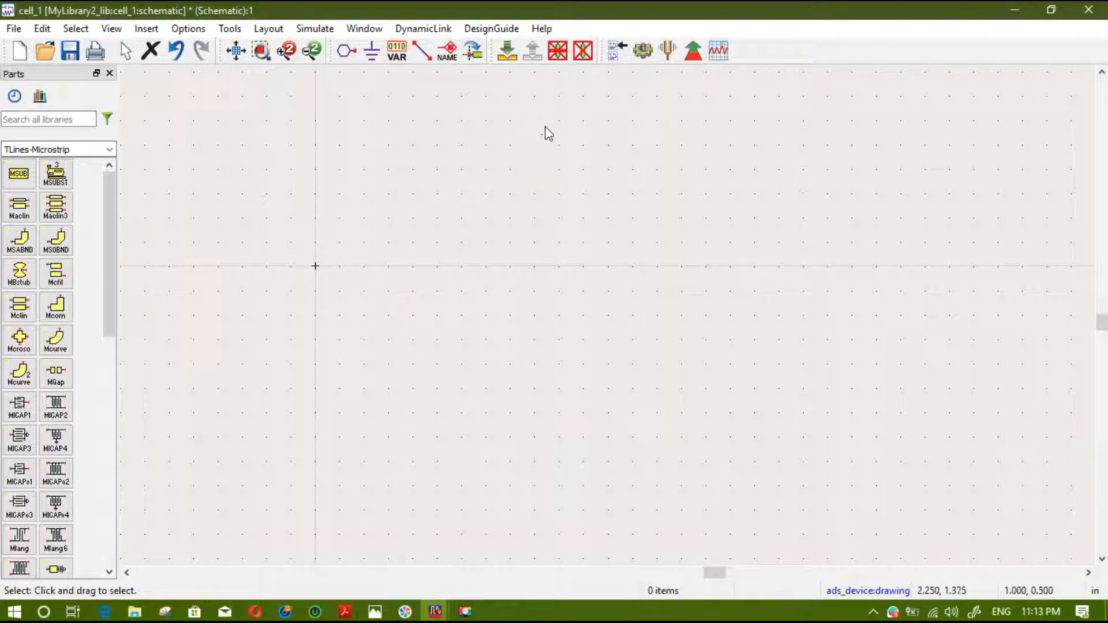
- Open cell_1 from the microwave folder's with tuing > MyWorkspace_wrk, starting Advanced Design System with the RFDE + ADS RFIC Combo Bundle
click(1019, 10)
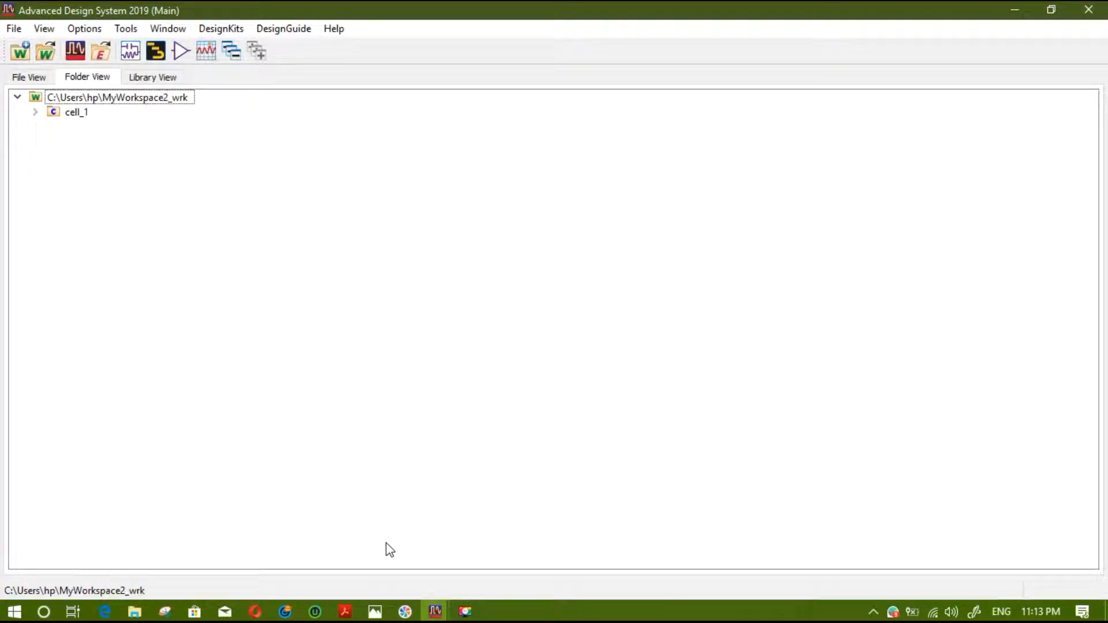
mouse_move(134, 612)
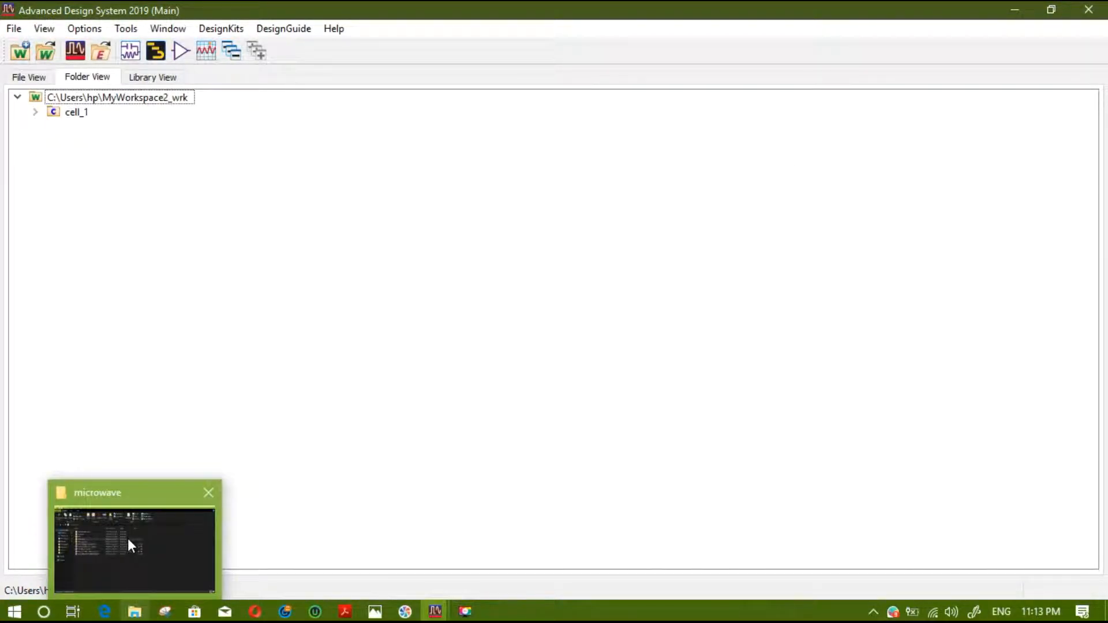
click(127, 538)
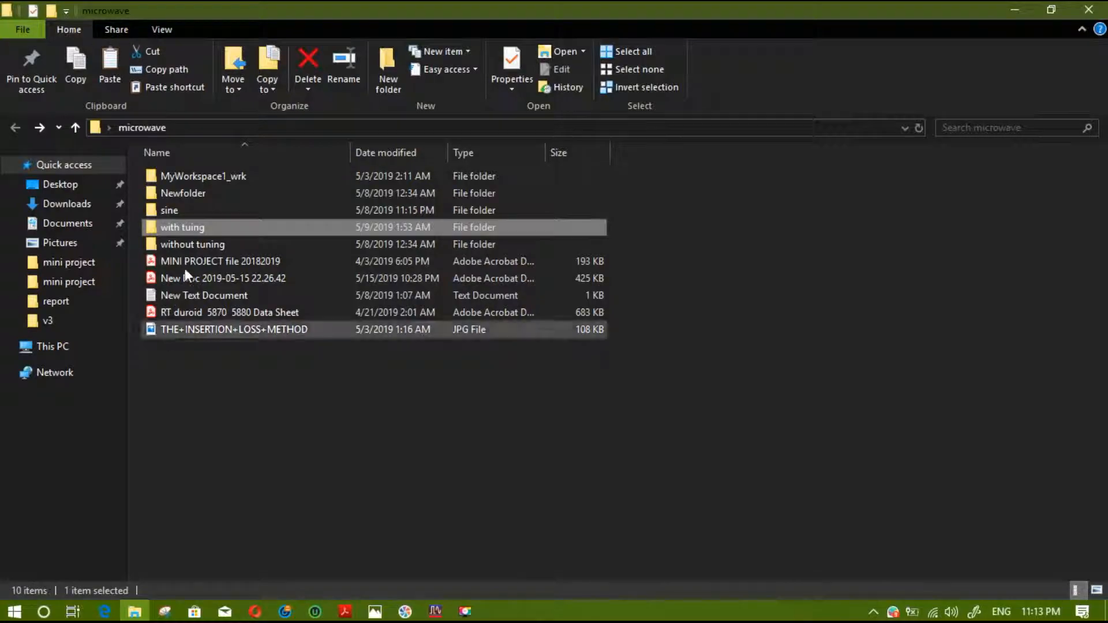
double_click(195, 228)
double_click(185, 179)
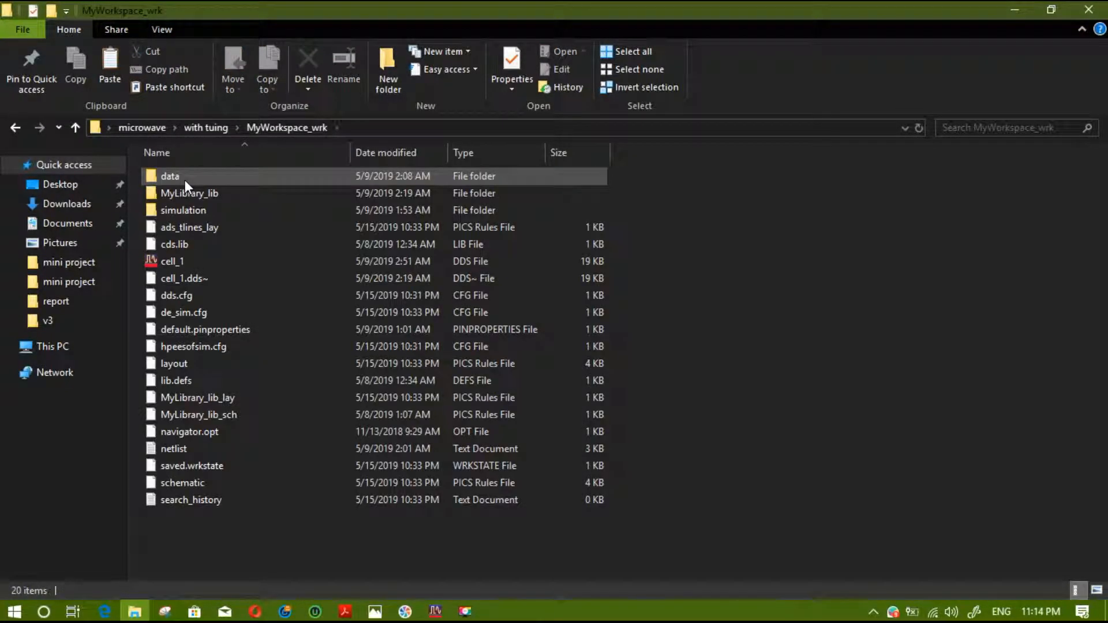
double_click(173, 260)
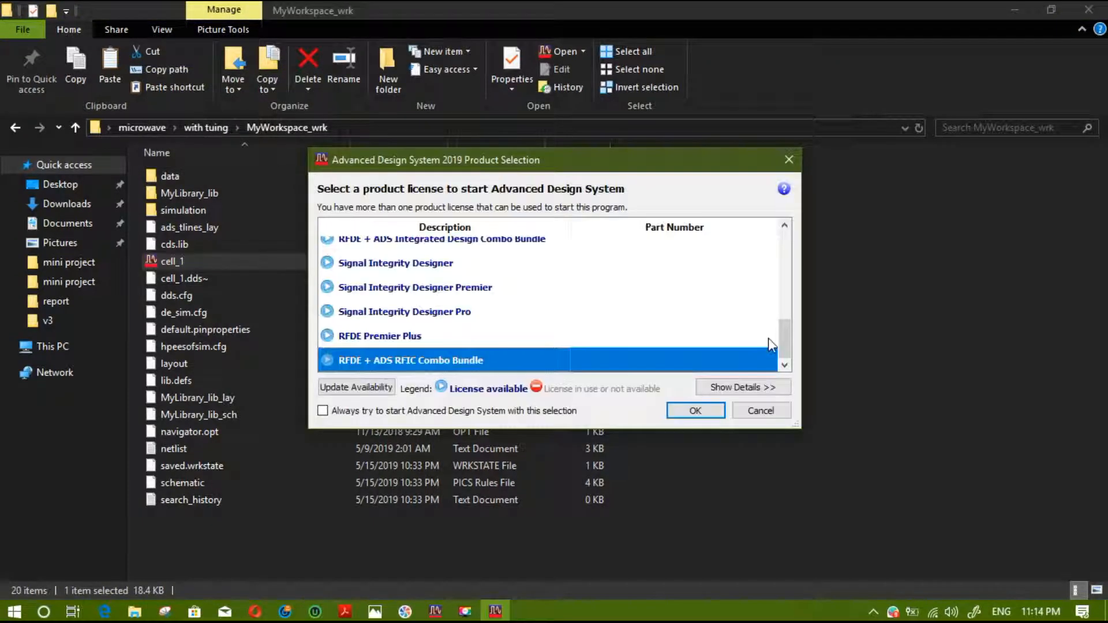
click(705, 411)
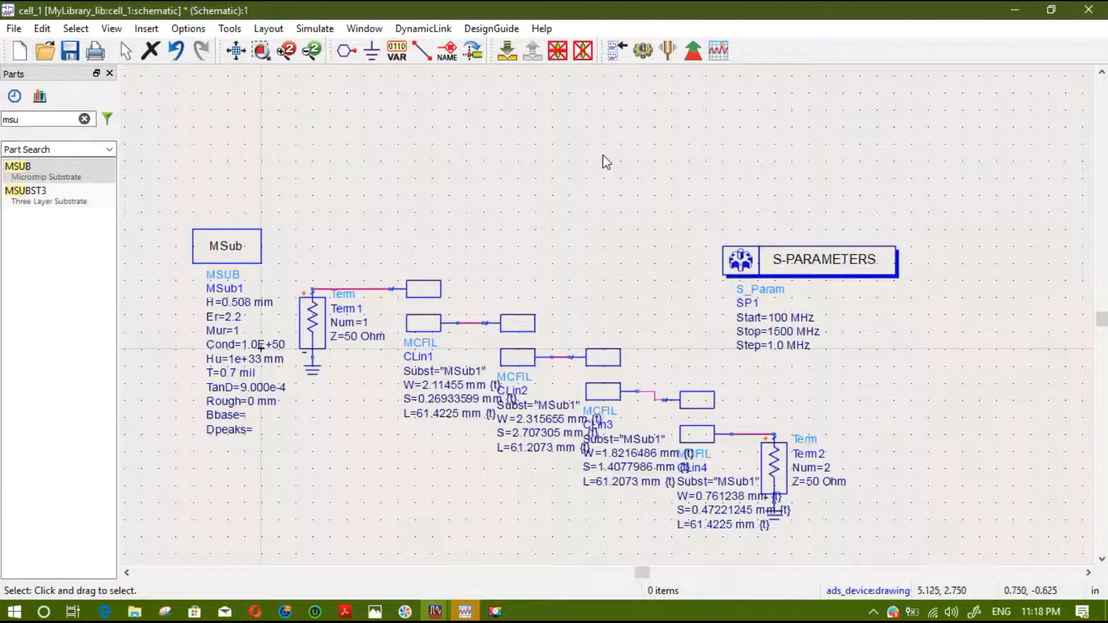
- Clear the parts search text and box-select the whole existing filter circuit, including the S-parameters block
click(60, 120)
key(BackSpace)
key(BackSpace)
key(BackSpace)
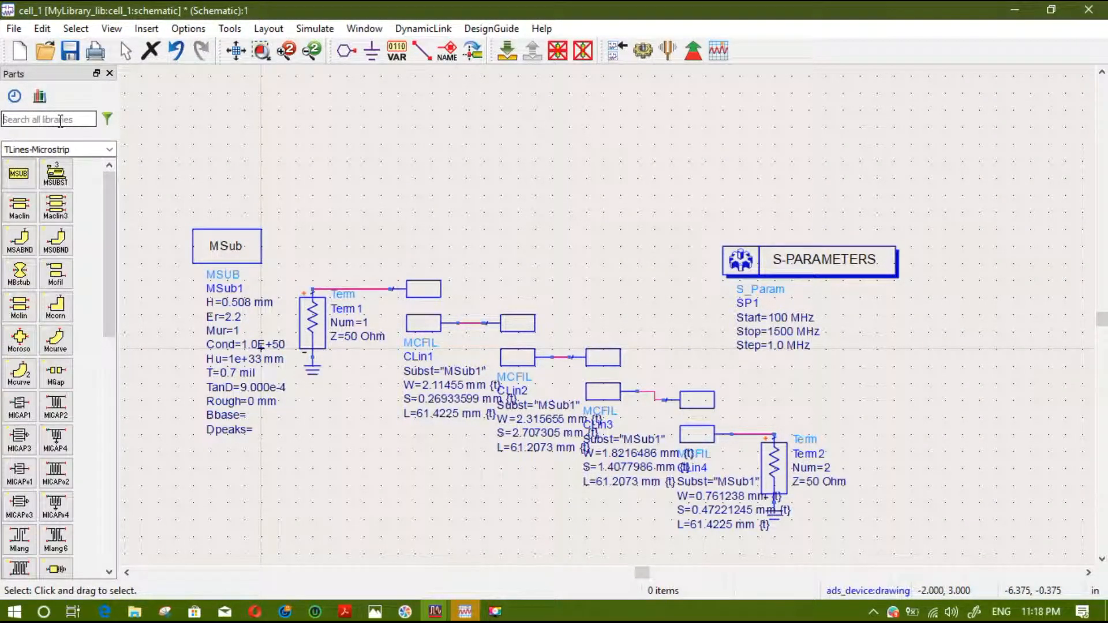
drag(164, 152, 988, 541)
click(1007, 334)
- Search the parts libraries for "msu" and place an MSUB Microstrip Substrate above the existing filter circuit
click(56, 119)
text(mus)
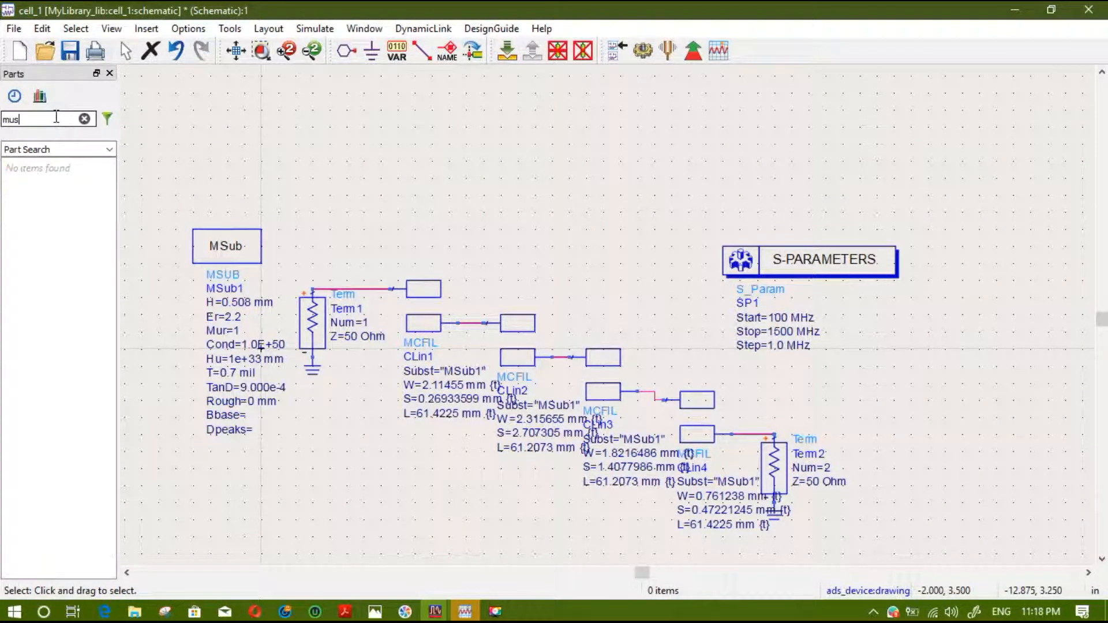
key(BackSpace)
key(BackSpace)
text(s)
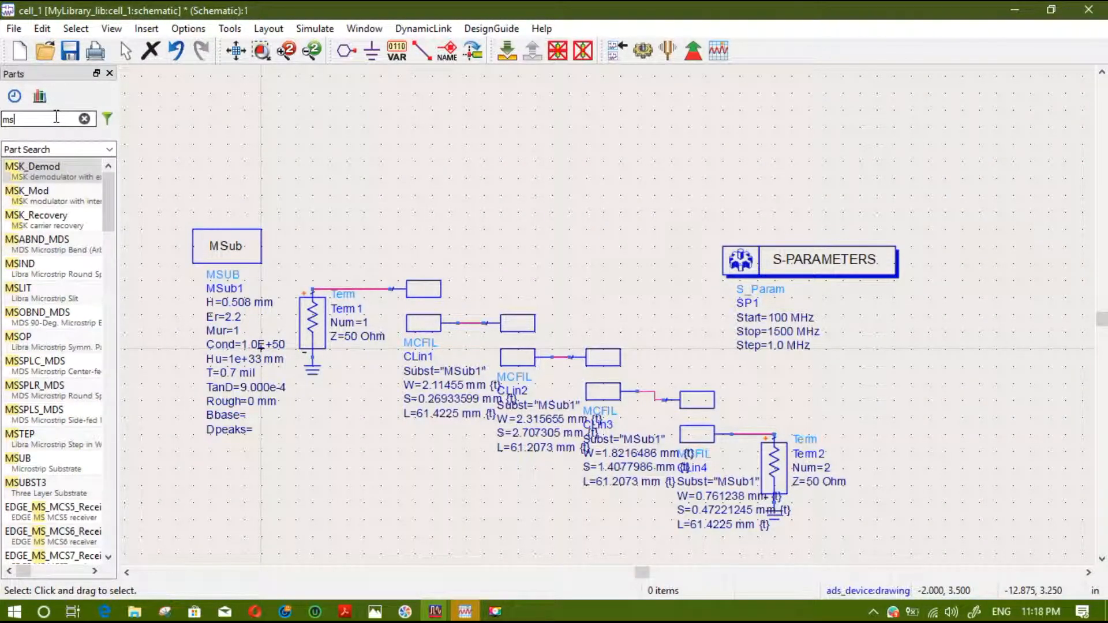
text(u)
click(34, 168)
click(447, 136)
key(Escape)
- Examine the instance parameters of the newly placed MSub component without changing them
double_click(486, 118)
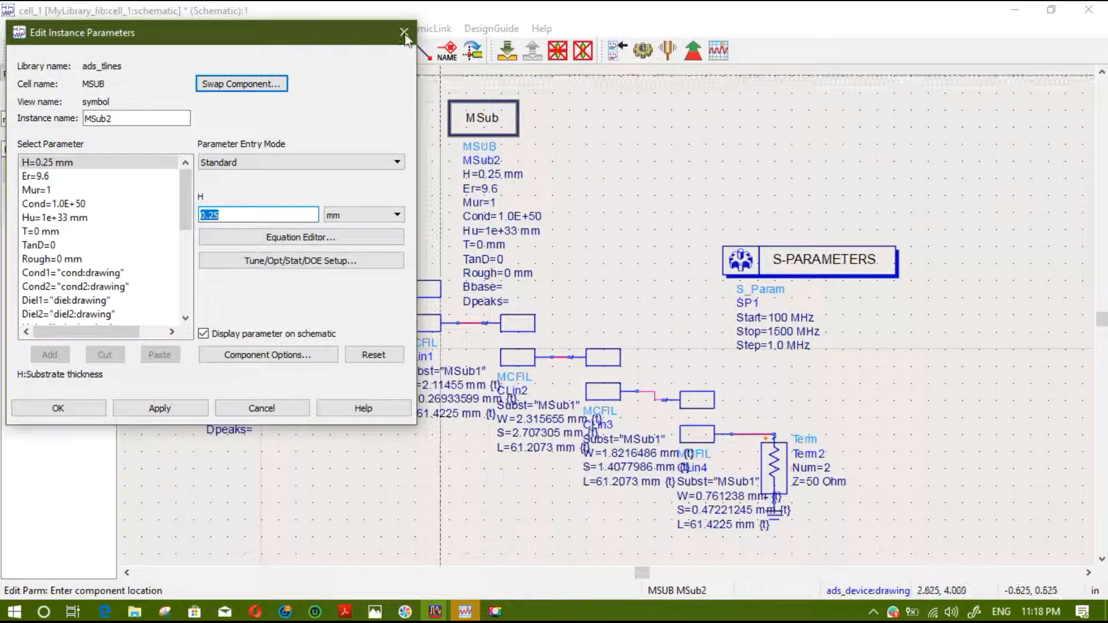
click(405, 31)
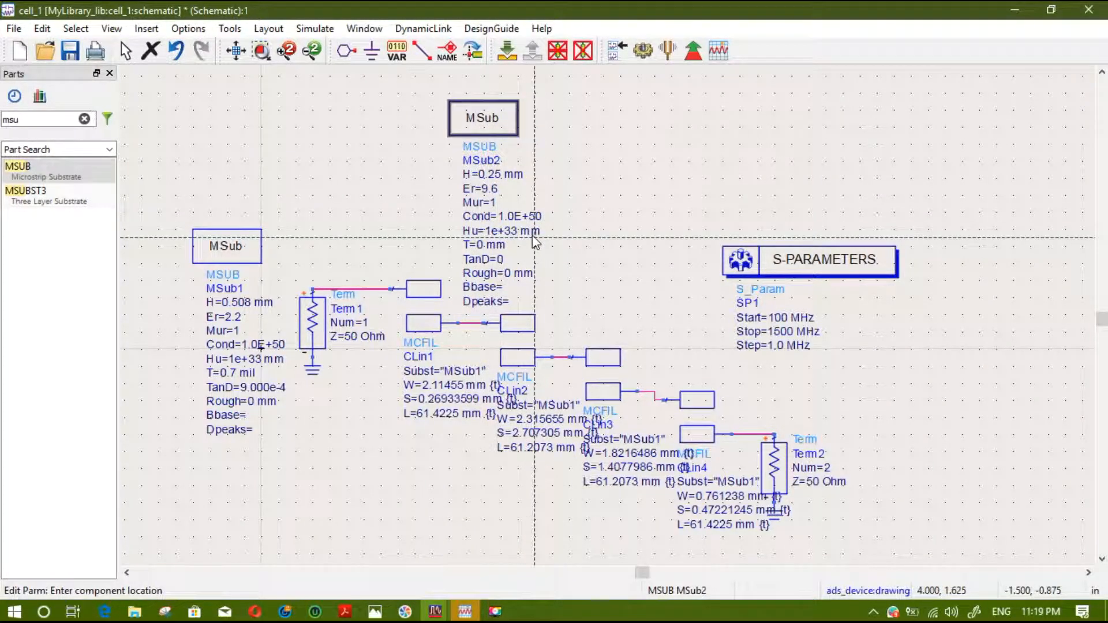
click(485, 114)
click(404, 32)
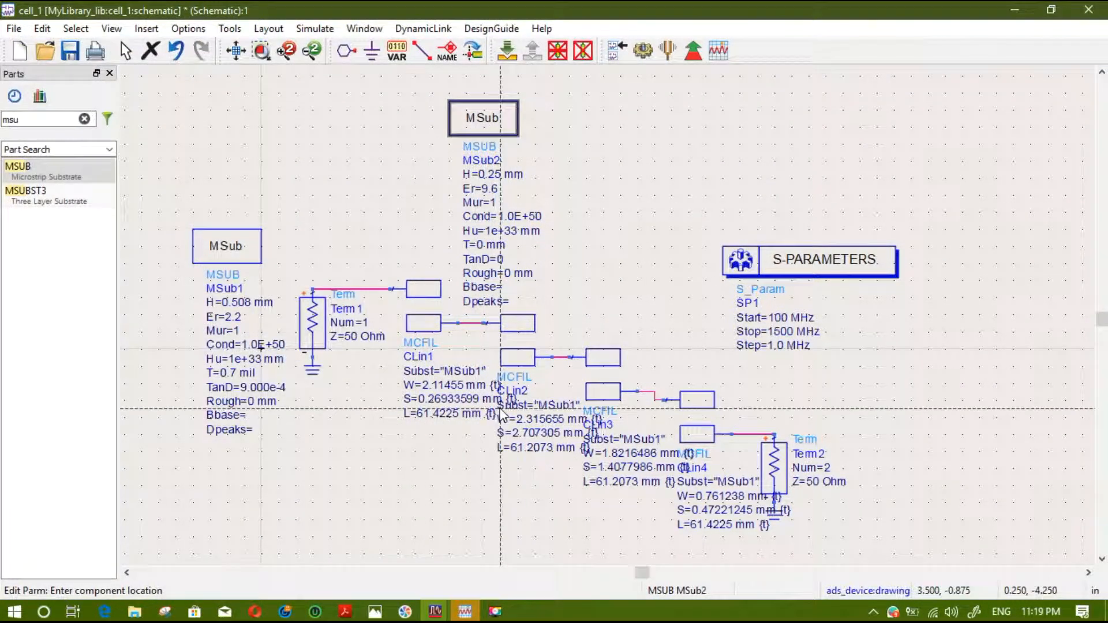
- Switch to Acrobat Reader's RT duroid 5870 5880 Data Sheet and look up the dielectric constant of RT/duroid 5880
mouse_move(354, 614)
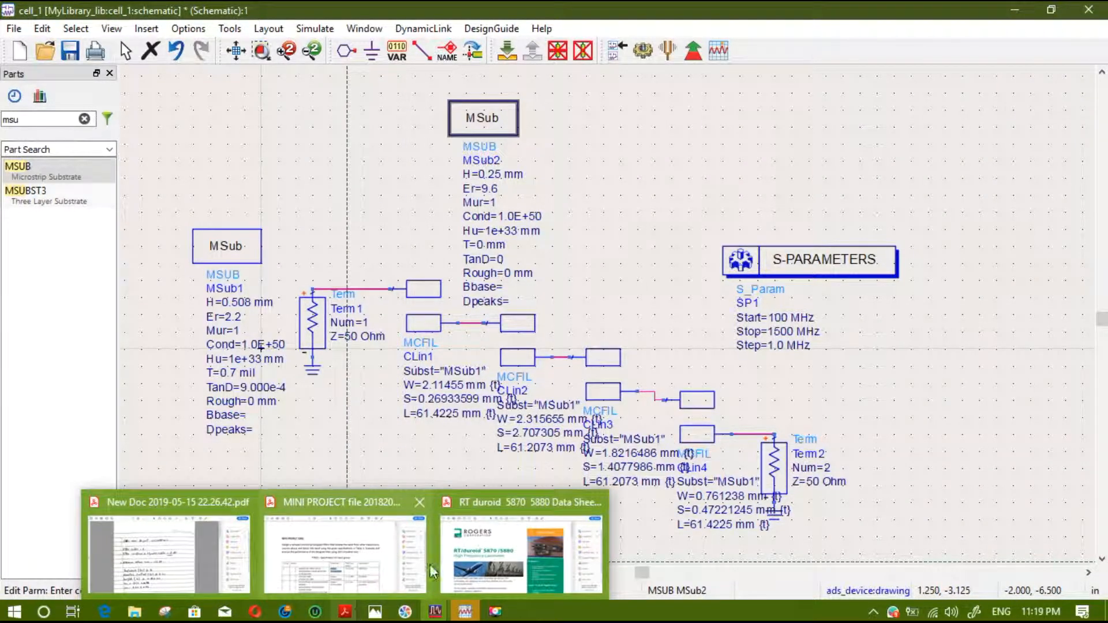
click(481, 561)
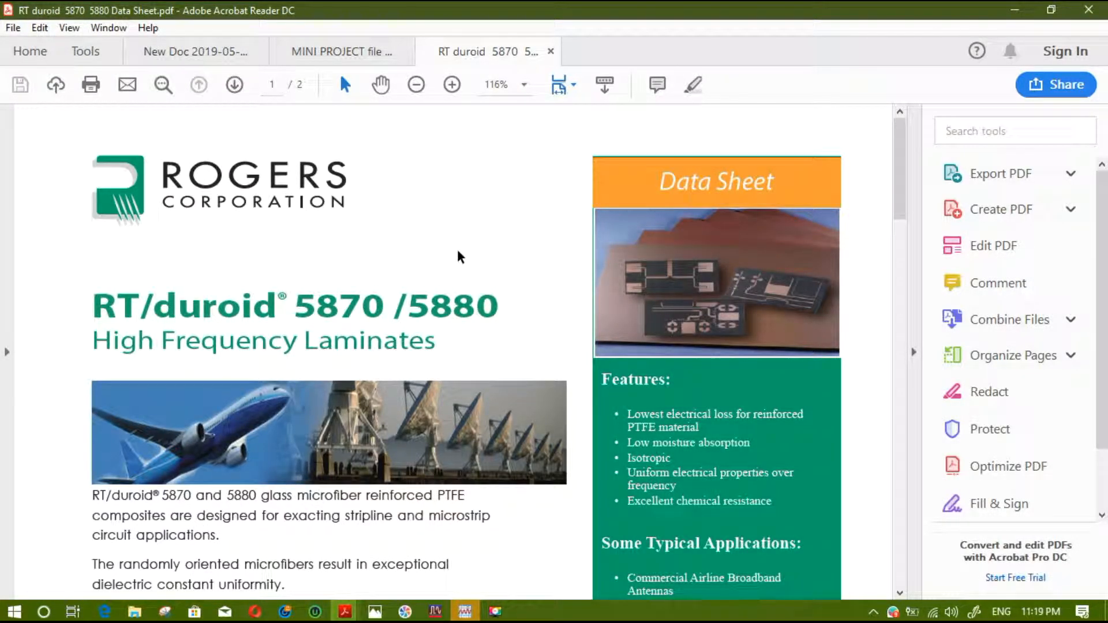
scroll(457, 252, down, 10)
scroll(411, 229, down, 5)
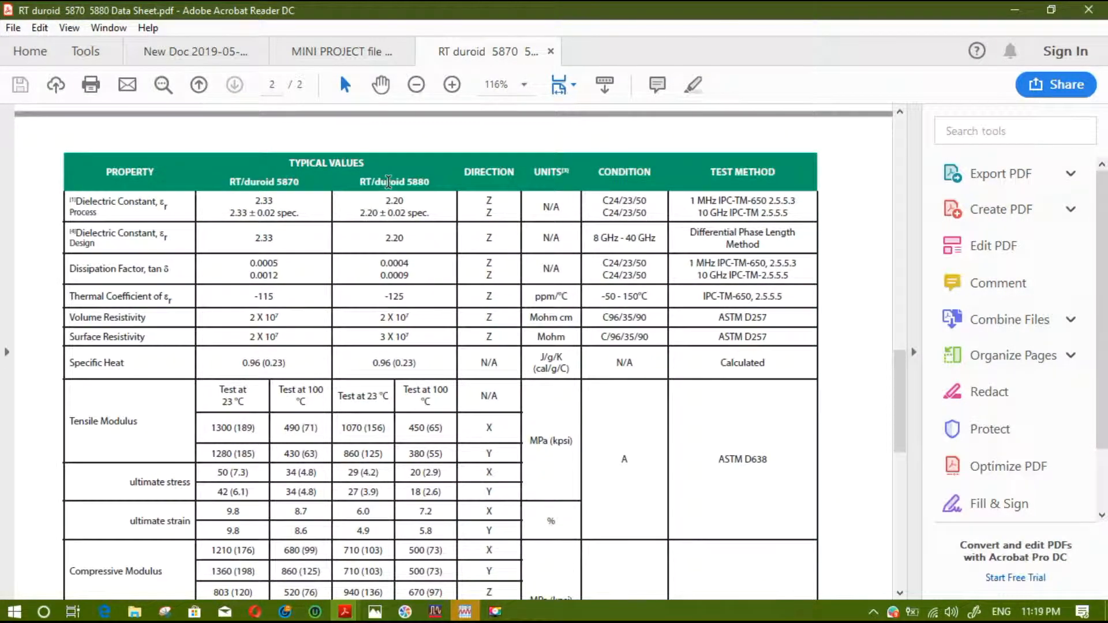
scroll(414, 196, down, 1)
scroll(412, 202, up, 1)
drag(387, 202, 408, 204)
click(434, 207)
- Switch back to the cell_1 schematic in Advanced Design System and delete the extra MSub2 substrate above the filter circuit
mouse_move(436, 615)
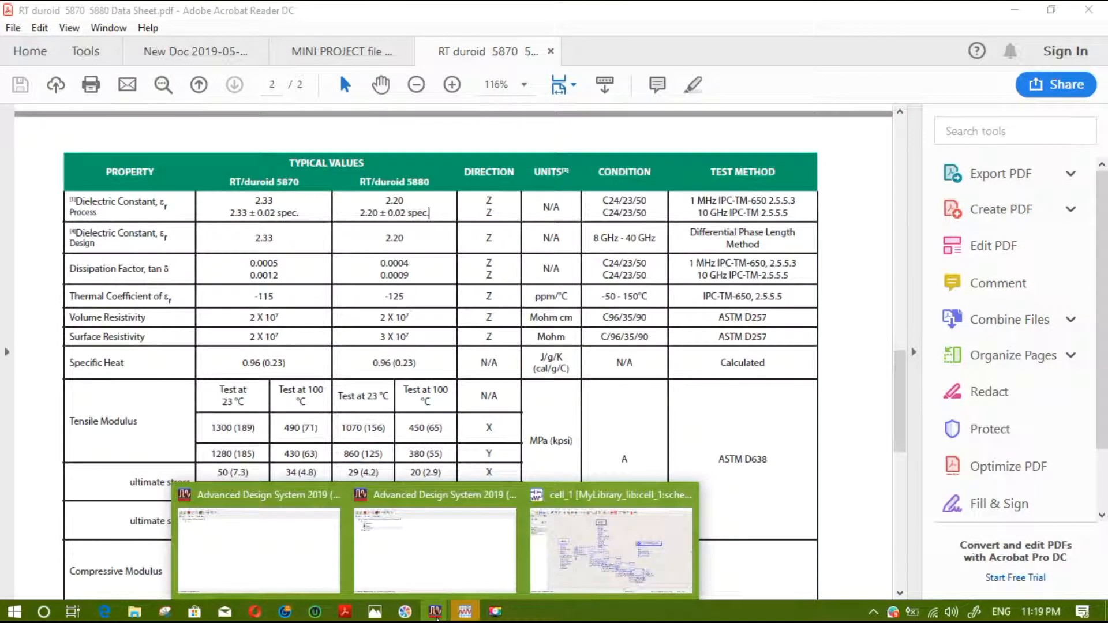
click(568, 548)
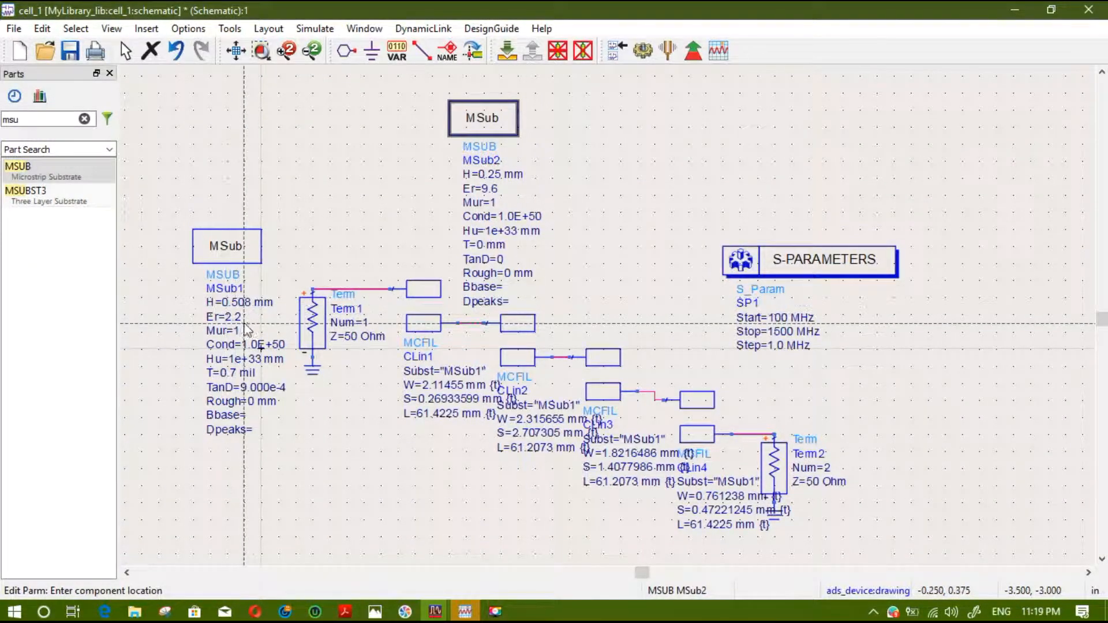
double_click(500, 119)
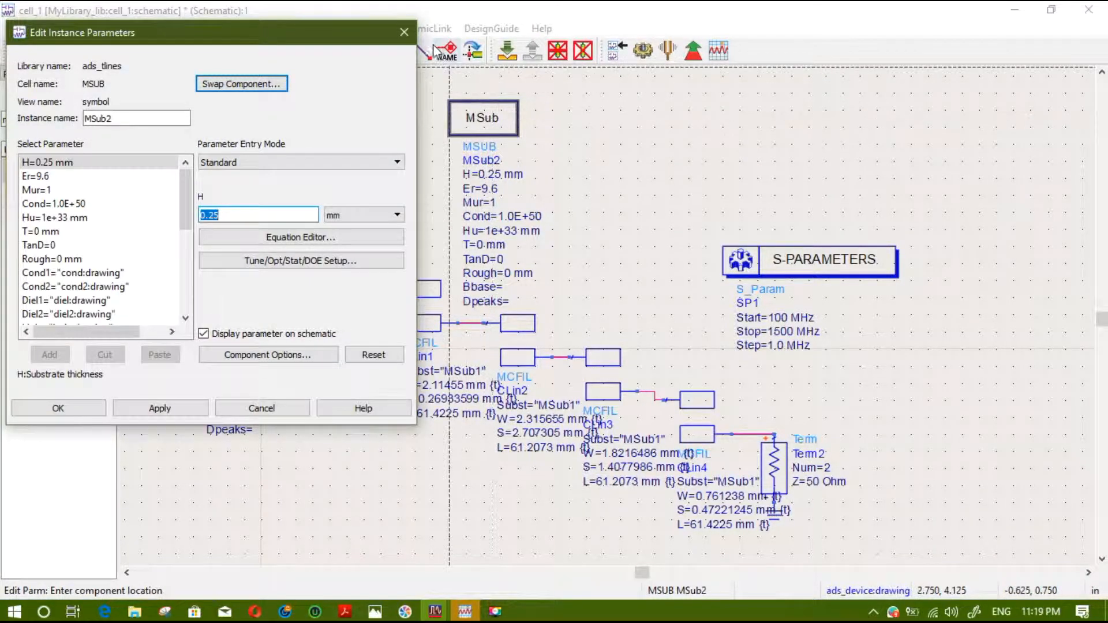
click(405, 33)
click(480, 117)
key(Delete)
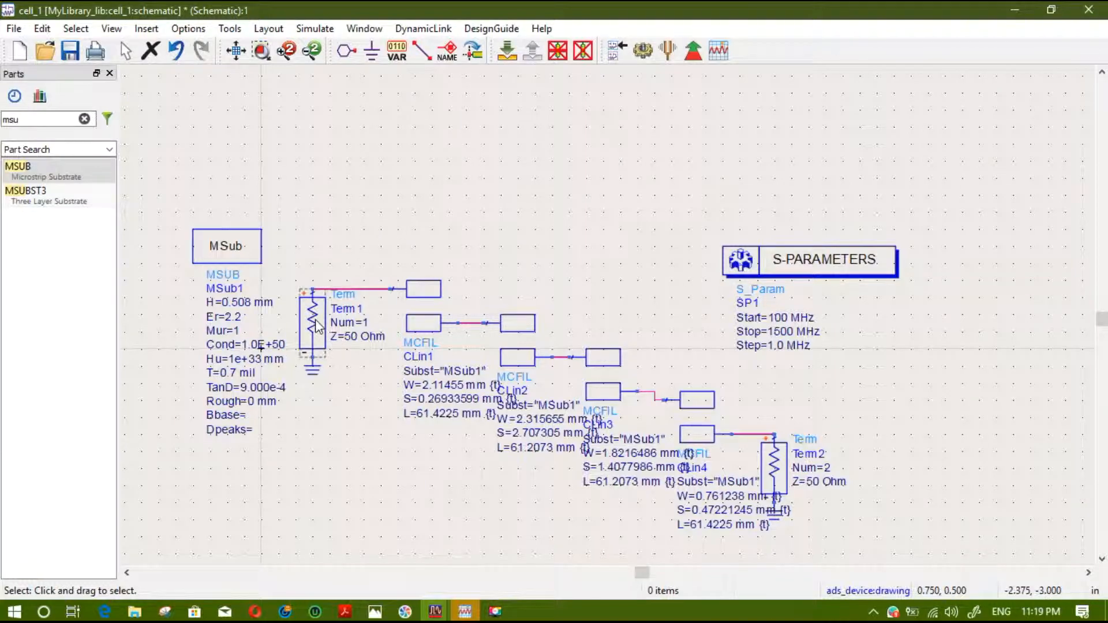
- Try adding a Term port impedance termination above the filter circuit from a "term" search of the parts libraries
click(70, 150)
text(t)
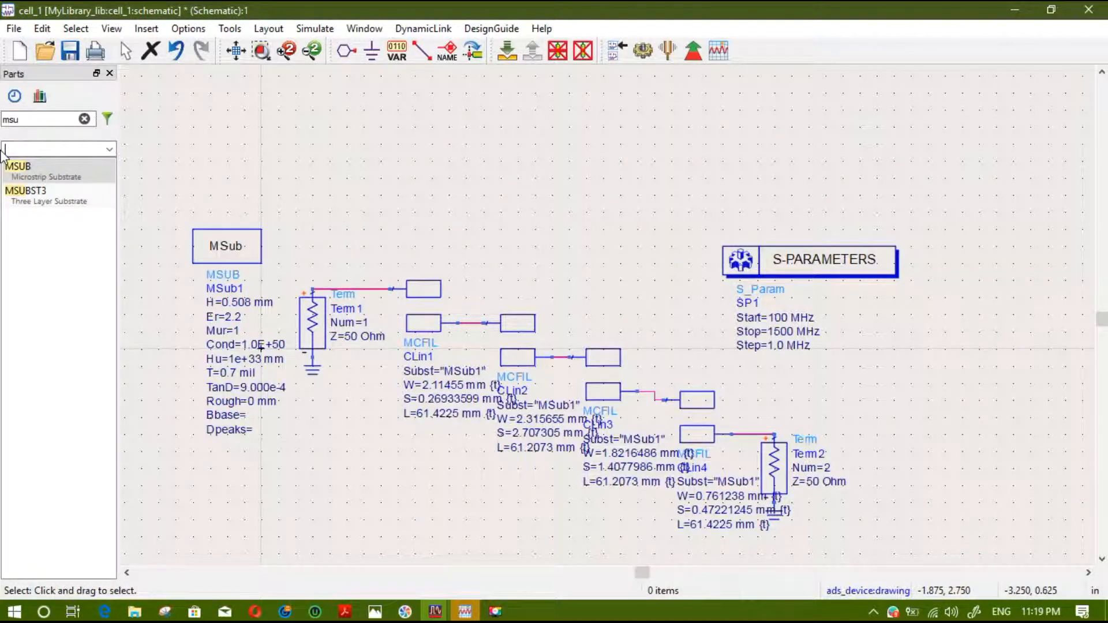
text(erm)
click(41, 113)
key(BackSpace)
key(BackSpace)
key(BackSpace)
text(term)
drag(35, 169, 365, 151)
key(Delete)
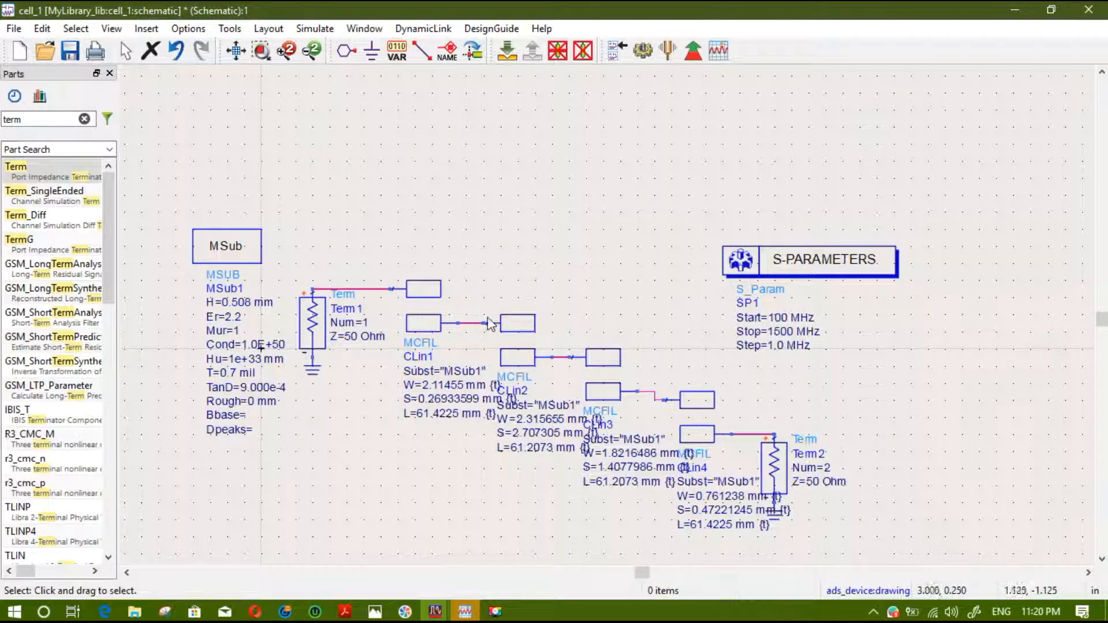
- Clear the parts search text and box-select the MCFIL coupled lines in the middle of the filter circuit
click(84, 119)
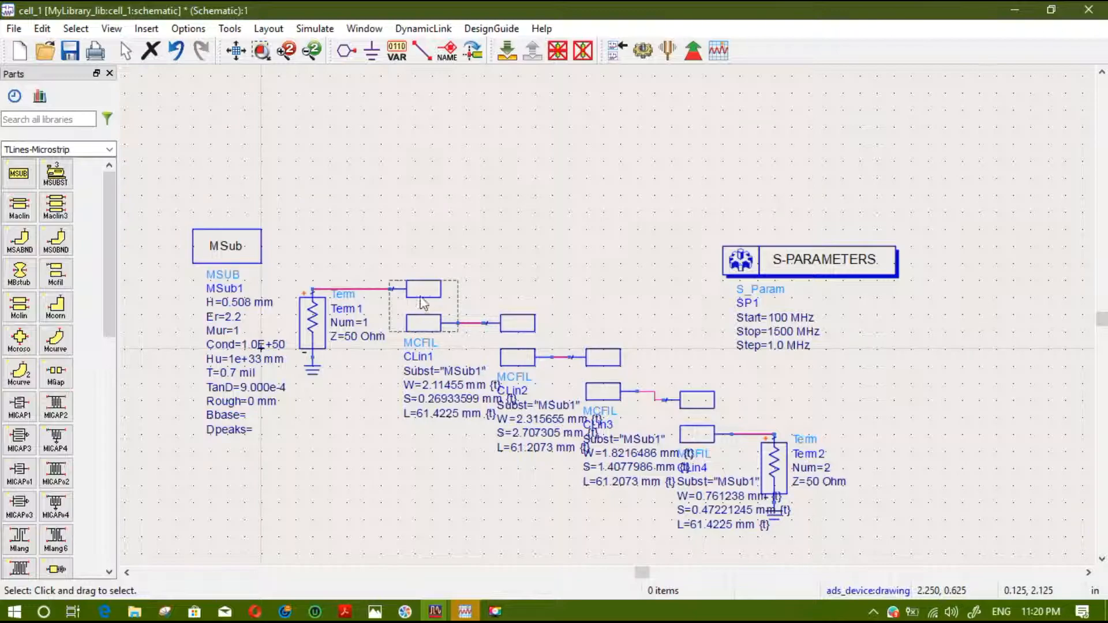
drag(390, 204, 531, 376)
click(531, 376)
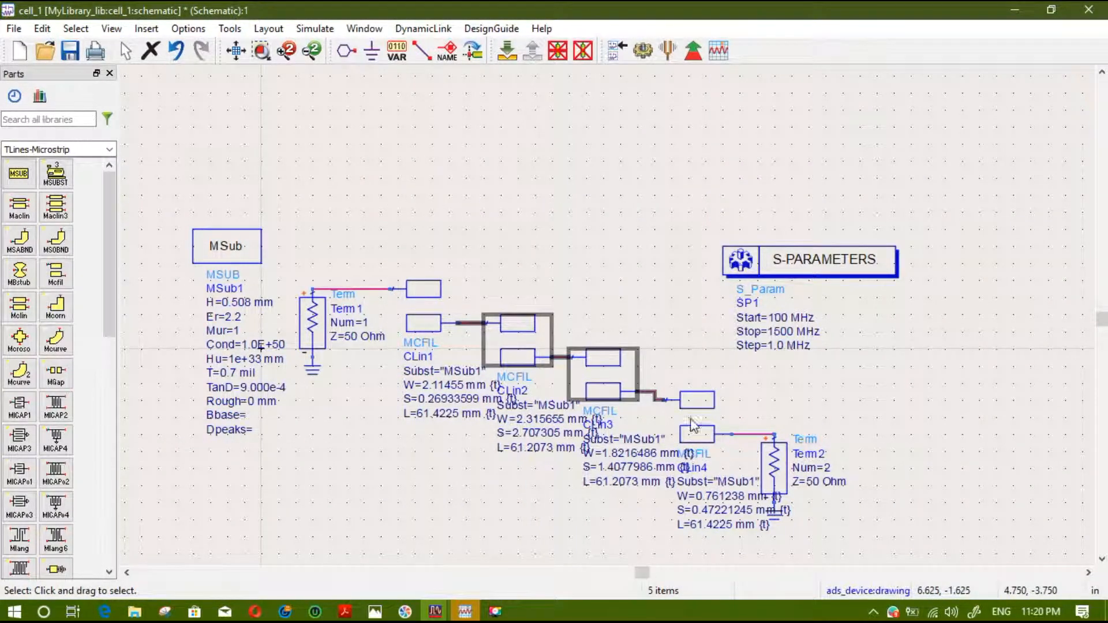
click(557, 224)
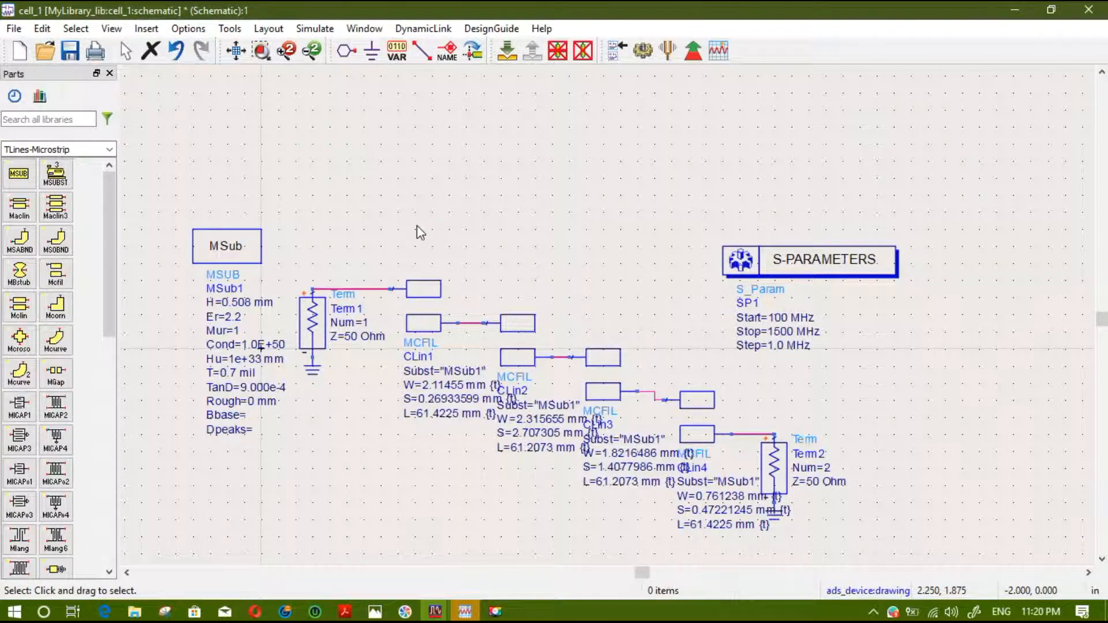
- Move the S-PARAMETERS block higher, clear of the filter circuit
drag(807, 261, 814, 171)
click(621, 193)
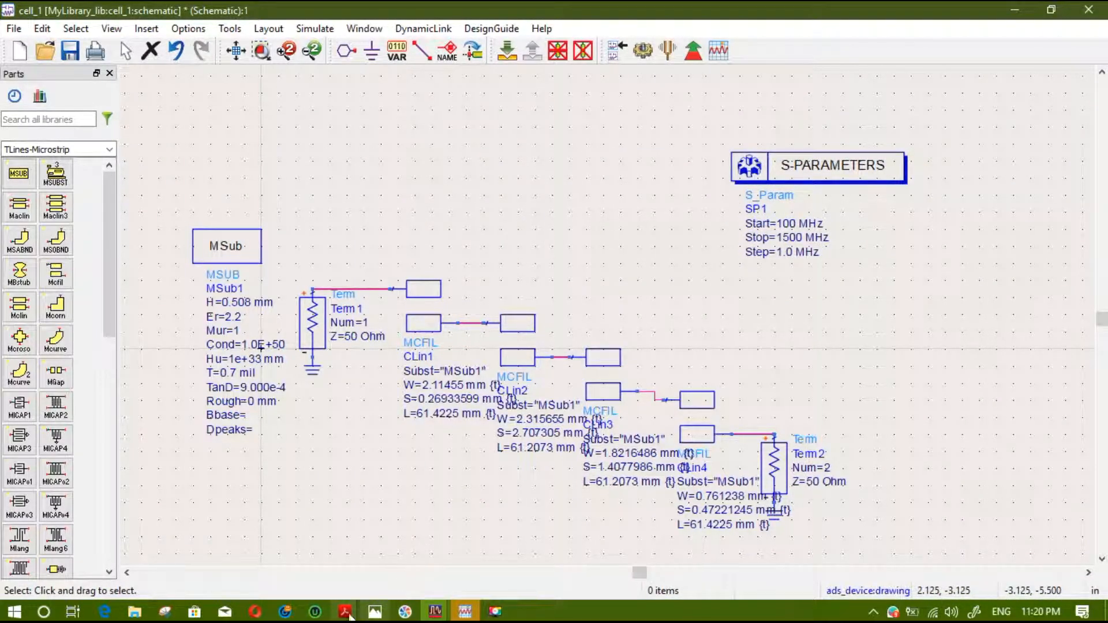
- Switch to the handwritten calculations in Acrobat Reader and review the filter order, response, return loss, impedance, substrate and band-edge frequencies
mouse_move(345, 612)
click(192, 545)
scroll(406, 197, down, 1)
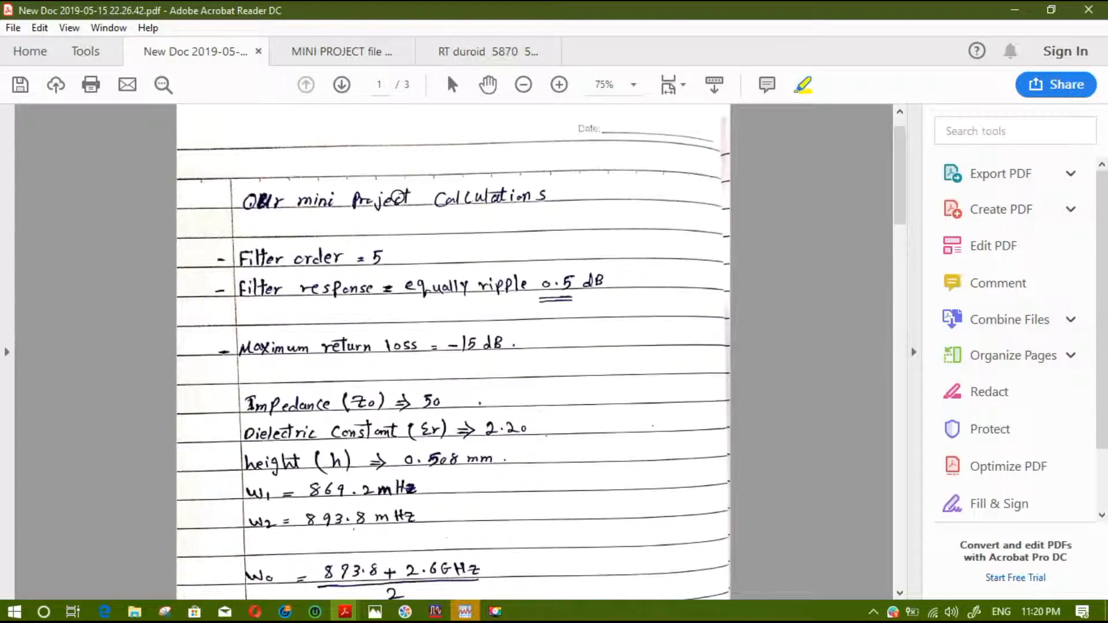
scroll(398, 191, down, 1)
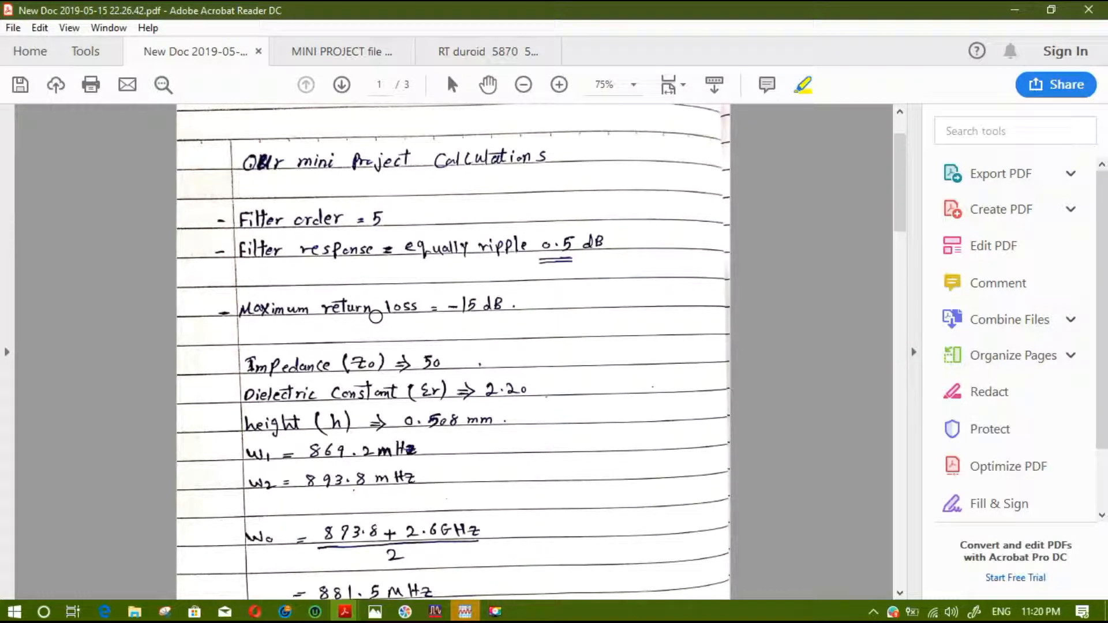
scroll(376, 317, down, 1)
scroll(398, 309, down, 1)
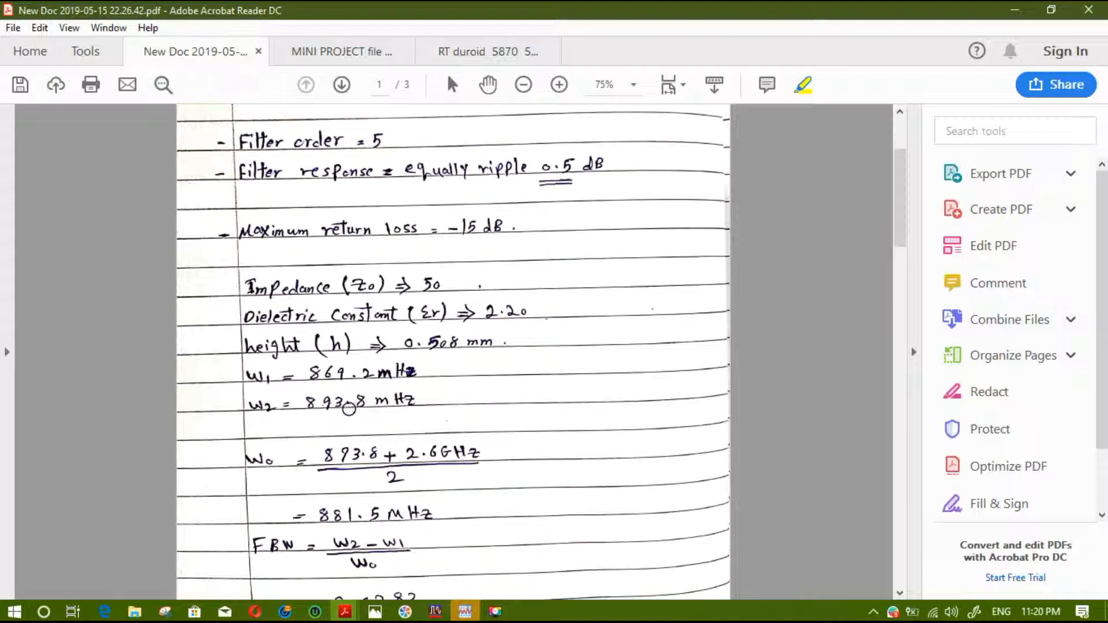
scroll(444, 378, down, 1)
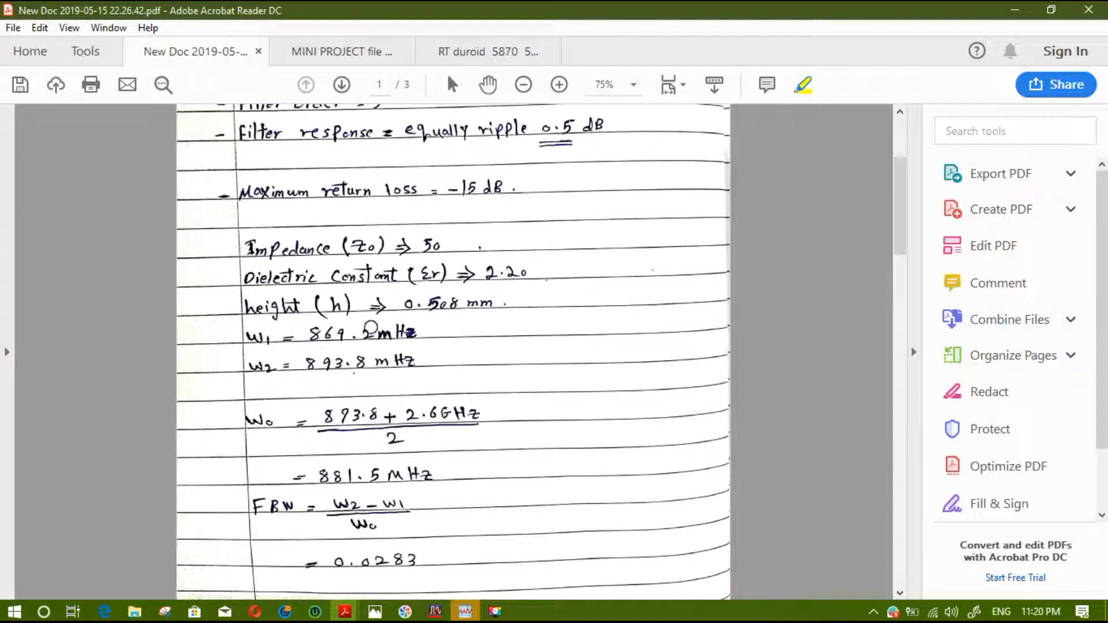
scroll(440, 344, down, 1)
scroll(276, 341, down, 1)
scroll(386, 381, up, 2)
scroll(338, 383, down, 1)
- Circle the W0 centre frequency formula and the FBW calculation on page 1 with the highlighter
mouse_move(243, 373)
mouse_down()
mouse_move(448, 398)
mouse_move(436, 351)
mouse_move(254, 370)
mouse_up()
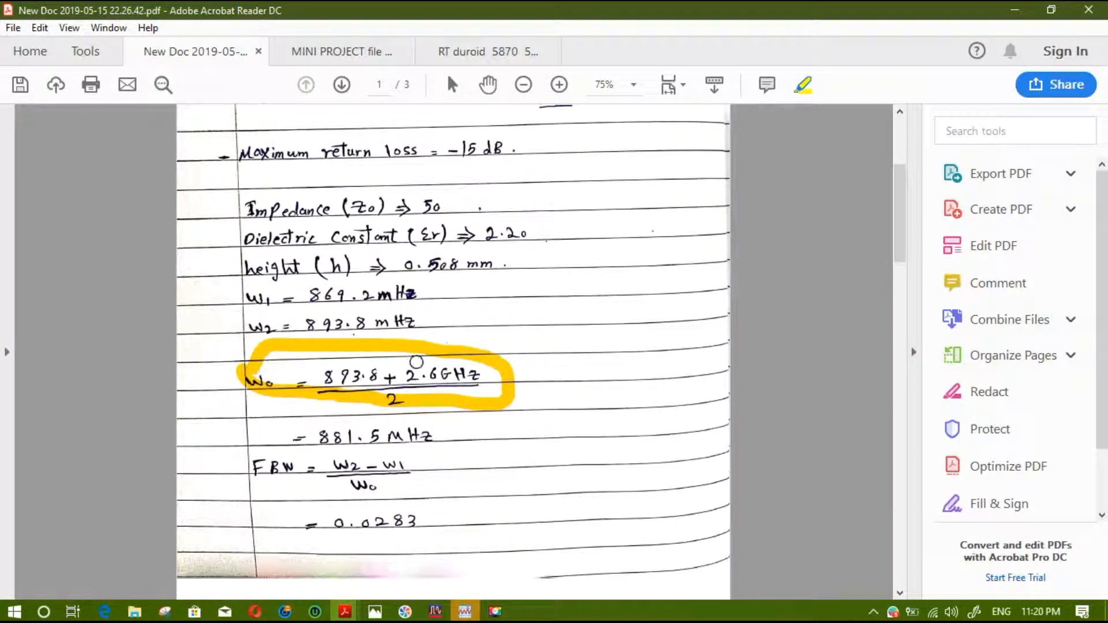
scroll(535, 321, down, 1)
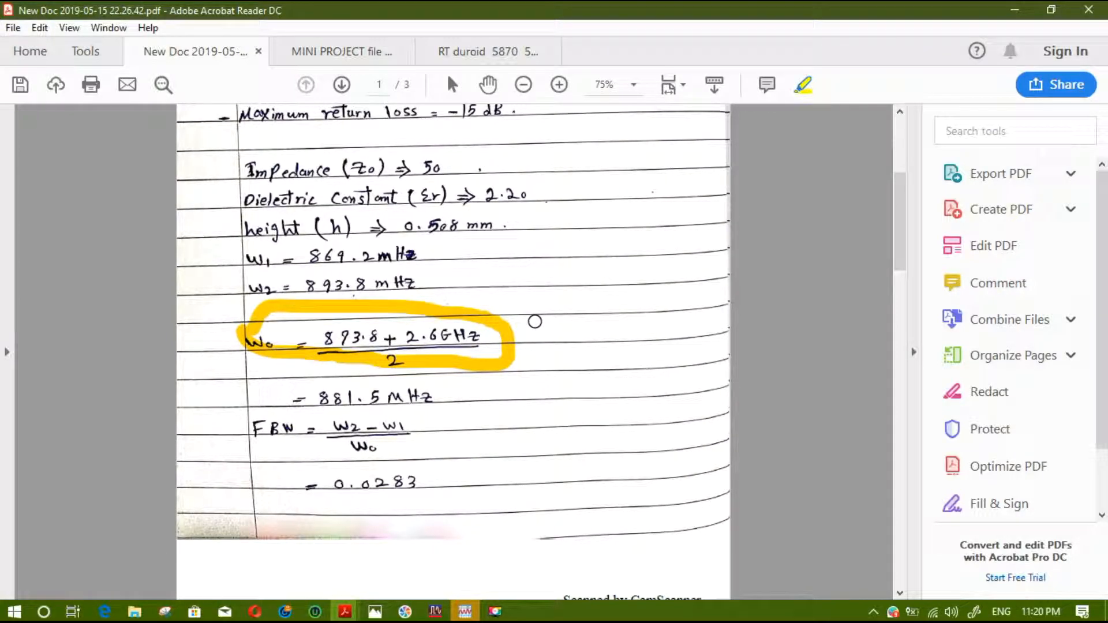
mouse_move(248, 401)
mouse_down()
mouse_move(242, 445)
mouse_move(470, 467)
mouse_move(268, 416)
mouse_up()
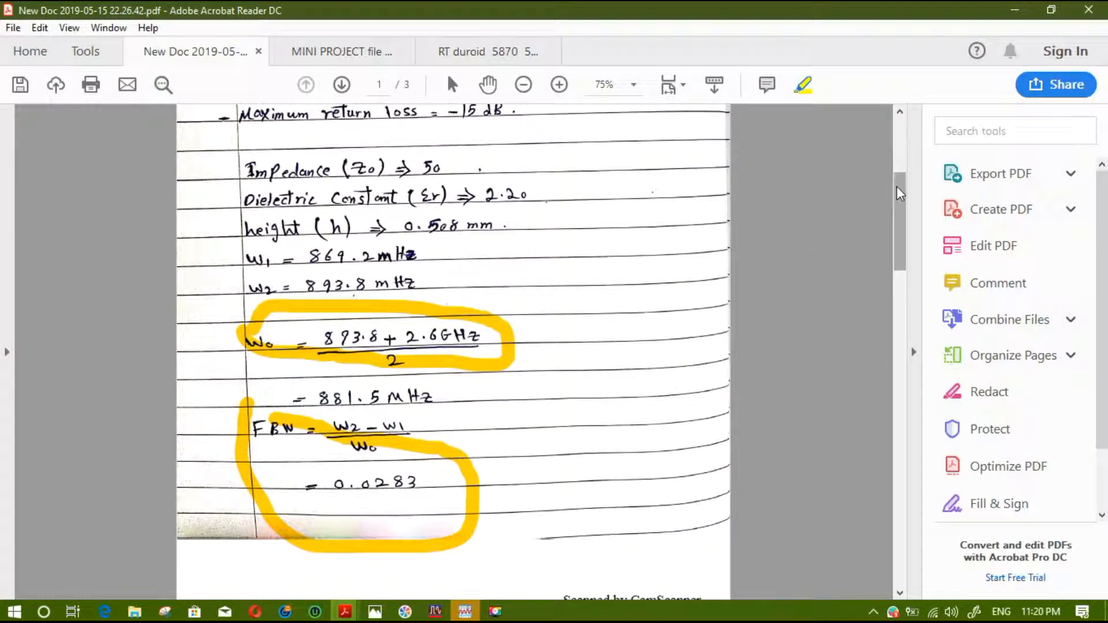
- Circle the odd- and even-mode impedance labels of the first column and the whole second column of impedances on page 3
scroll(899, 196, down, 9)
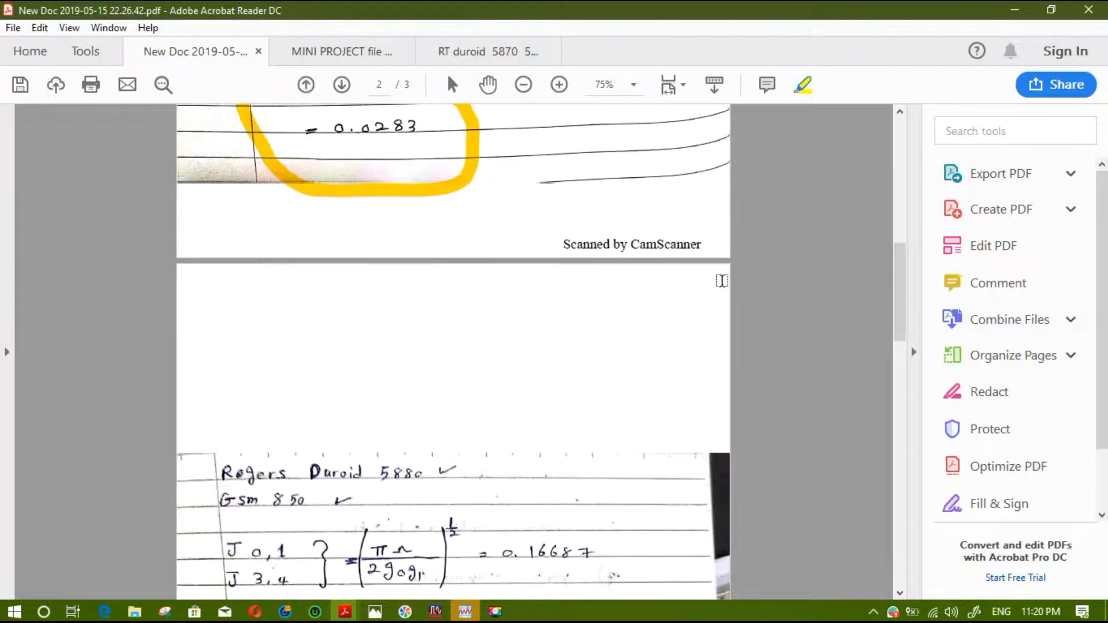
scroll(721, 281, down, 4)
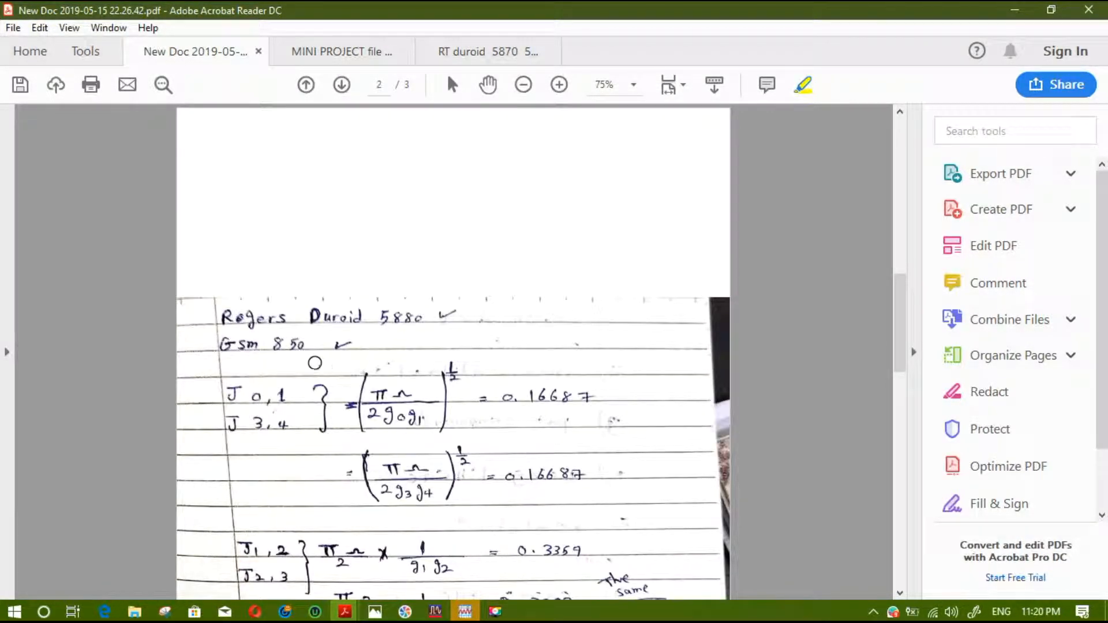
scroll(251, 362, down, 1)
scroll(318, 327, down, 2)
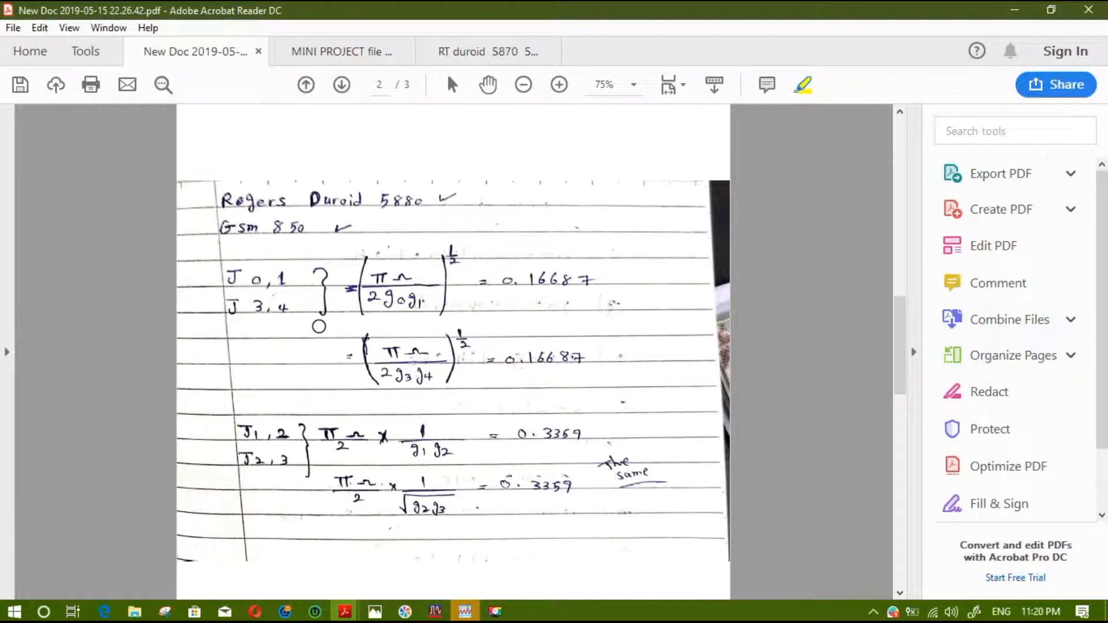
scroll(370, 306, down, 12)
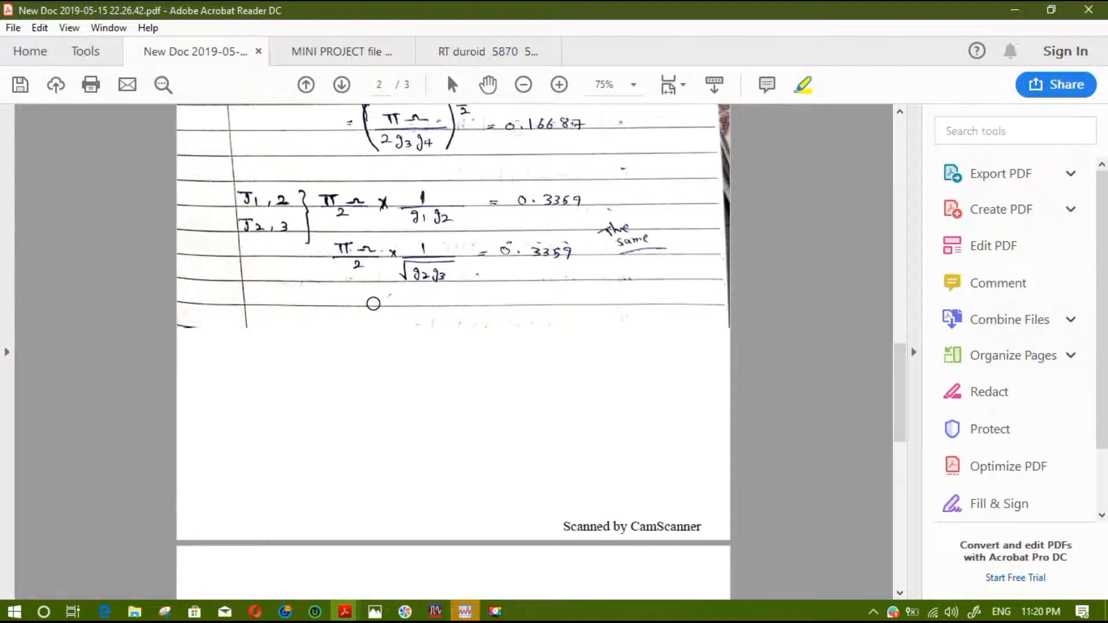
mouse_move(205, 269)
mouse_down()
mouse_move(185, 311)
mouse_move(219, 425)
mouse_move(248, 316)
mouse_move(228, 265)
mouse_move(210, 269)
mouse_up()
mouse_move(478, 267)
mouse_down()
mouse_move(468, 329)
mouse_move(531, 445)
mouse_move(650, 304)
mouse_move(483, 272)
mouse_up()
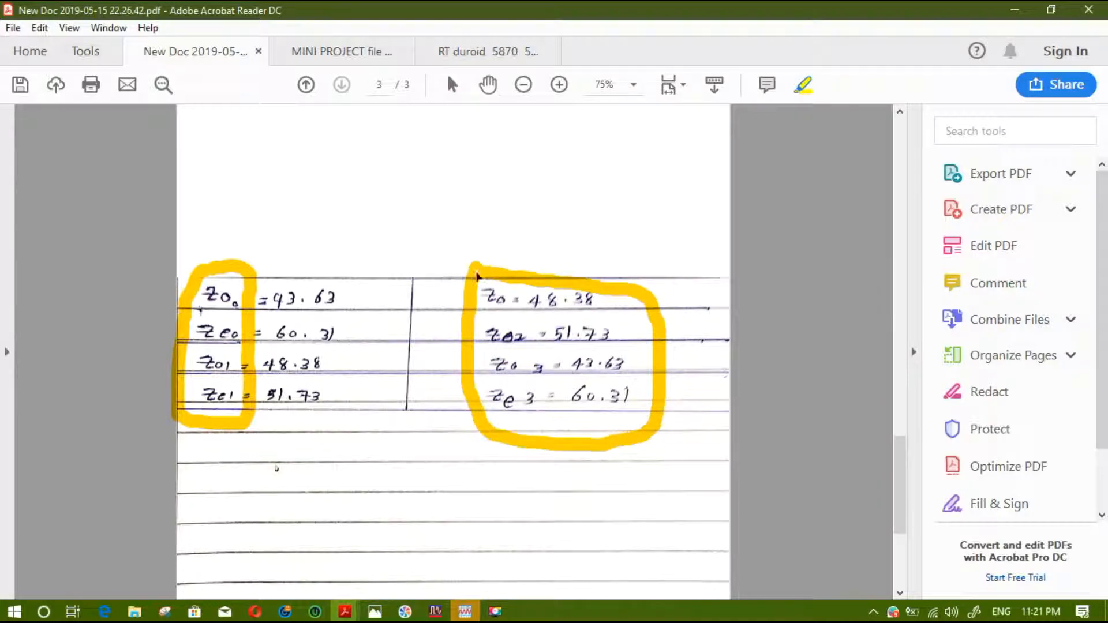
scroll(421, 413, up, 3)
scroll(396, 417, up, 5)
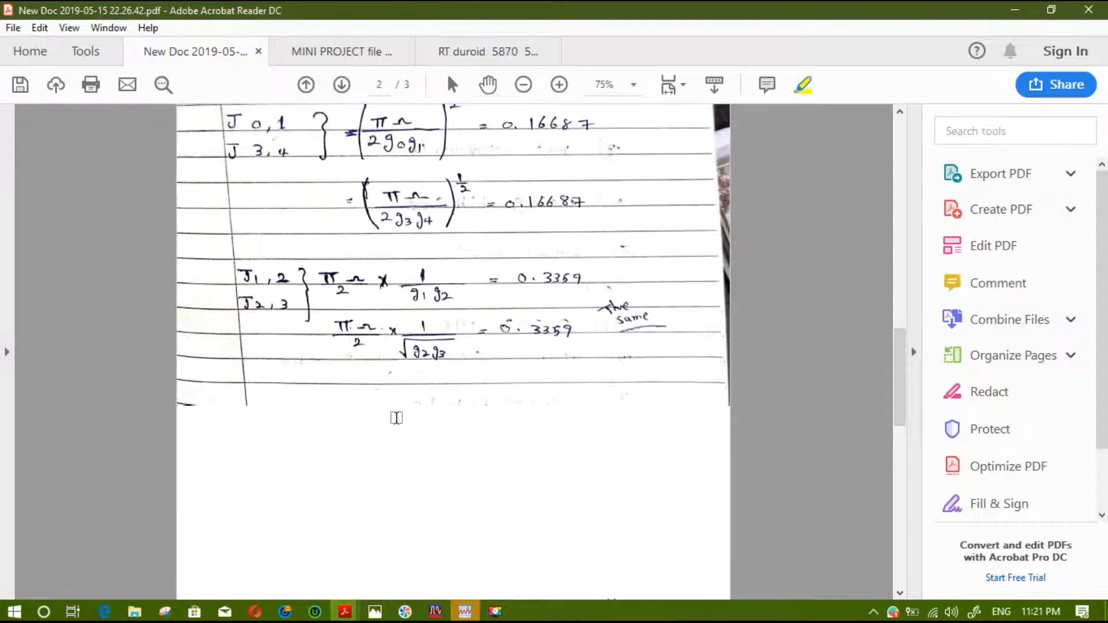
mouse_move(436, 610)
click(470, 564)
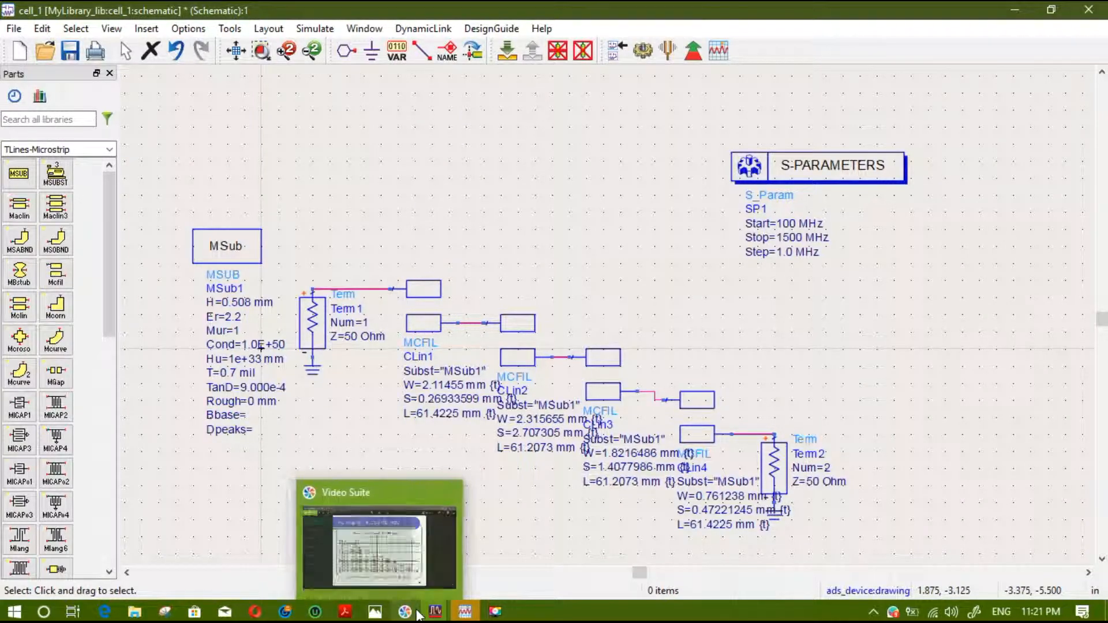
mouse_move(435, 615)
mouse_move(345, 612)
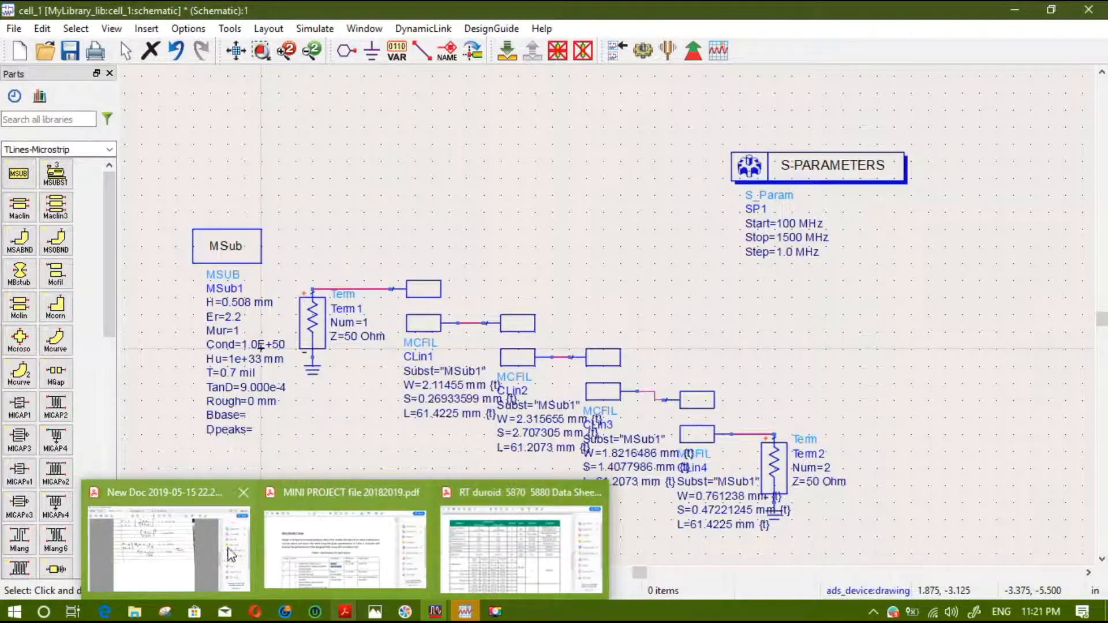
click(222, 554)
- Mark the J0,1 and J3,4 formulas and circle the J1,2 and J2,3 labels on page 2 with the highlighter
scroll(325, 410, up, 8)
scroll(325, 408, down, 7)
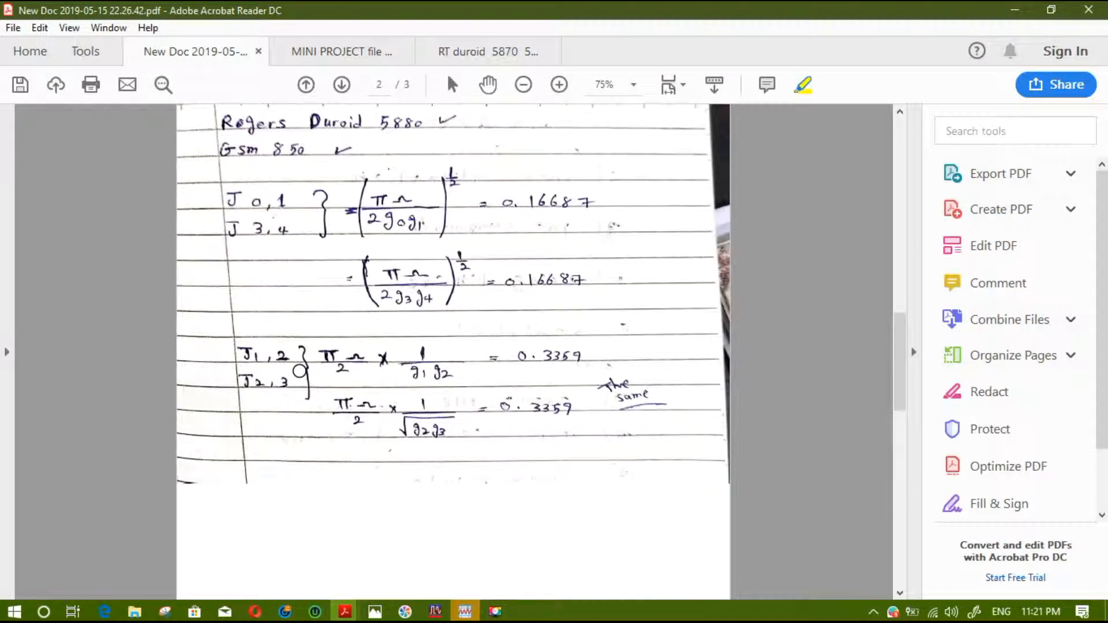
scroll(258, 301, up, 2)
mouse_move(346, 238)
mouse_down()
mouse_move(335, 320)
mouse_move(415, 420)
mouse_move(483, 352)
mouse_move(477, 335)
mouse_up()
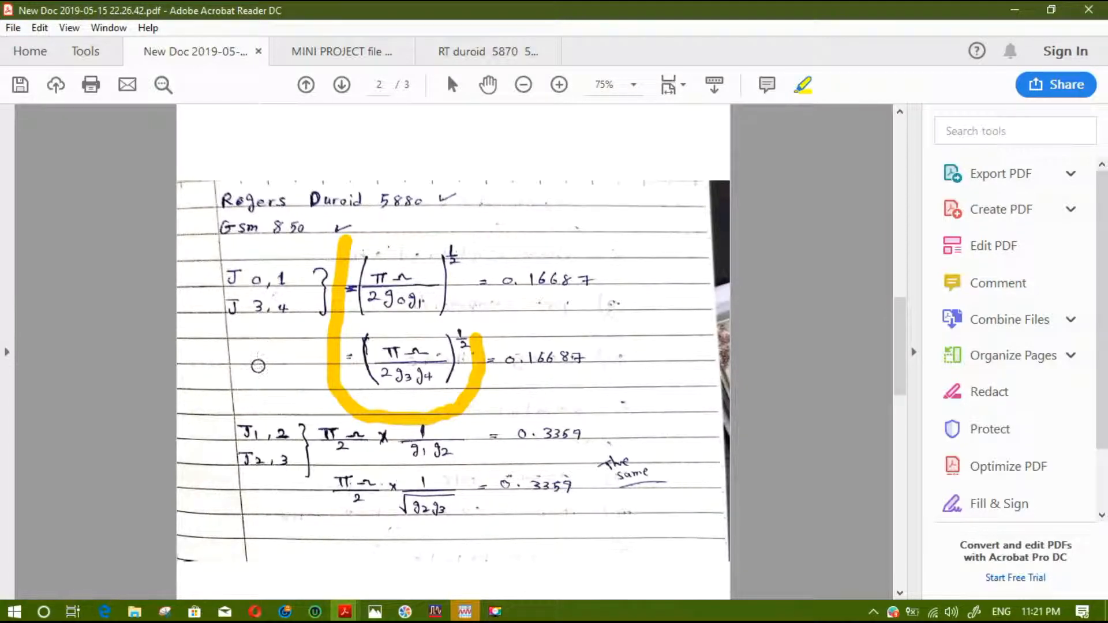
mouse_move(232, 403)
mouse_down()
mouse_move(236, 471)
mouse_move(312, 508)
mouse_move(324, 416)
mouse_move(240, 403)
mouse_up()
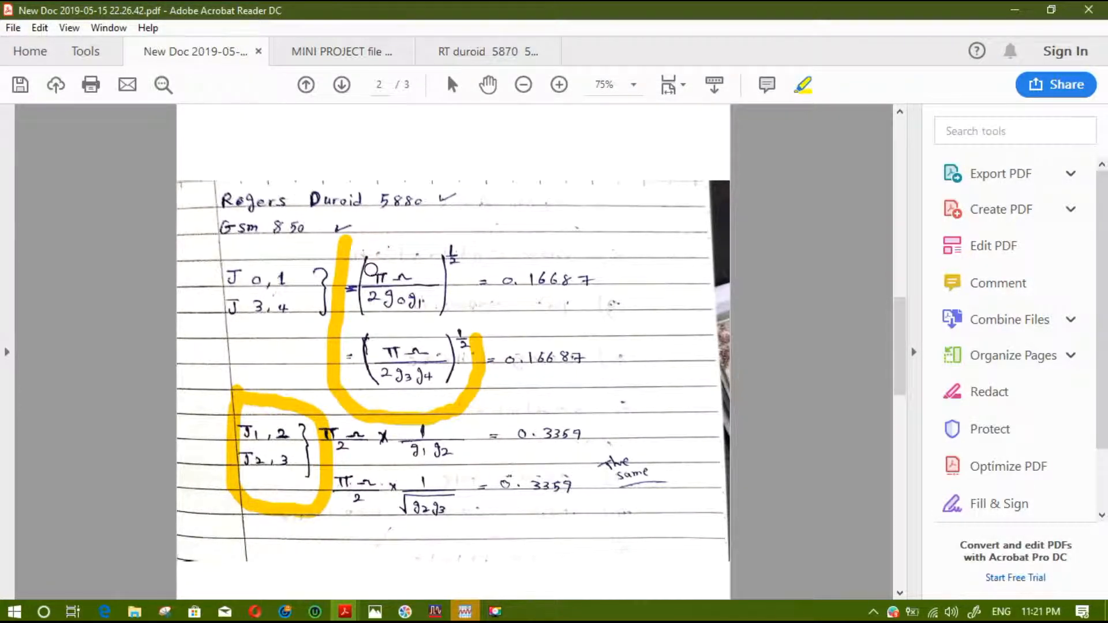
- Recheck the FBW calculation on page 1, and examine the maximally-flat element values table in the insertion loss method image in Photos
scroll(398, 272, up, 5)
scroll(395, 278, down, 3)
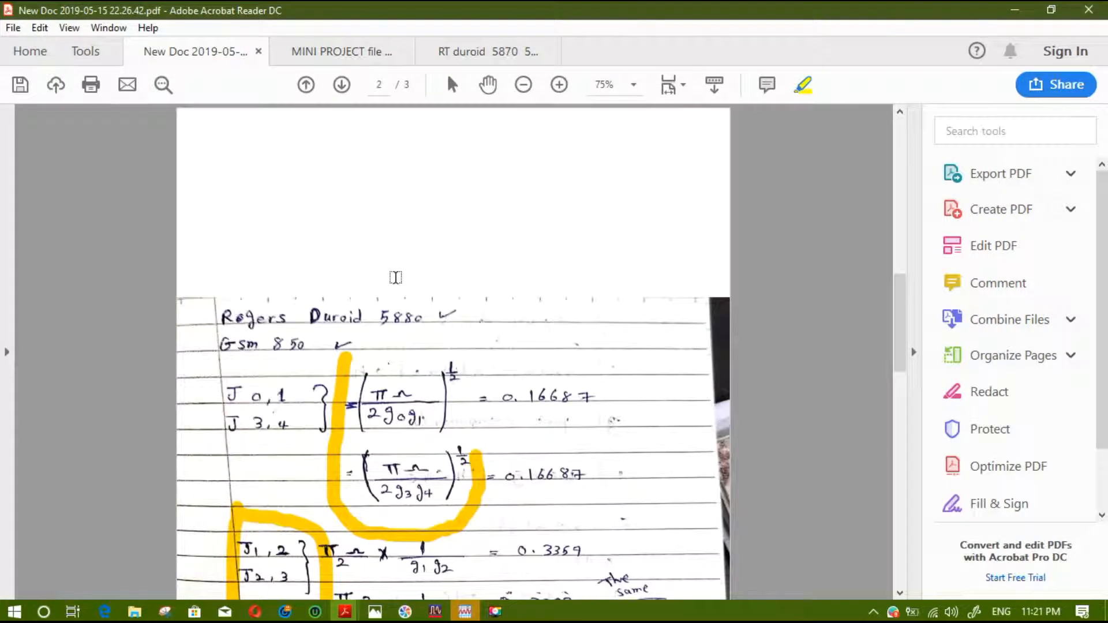
scroll(388, 282, down, 1)
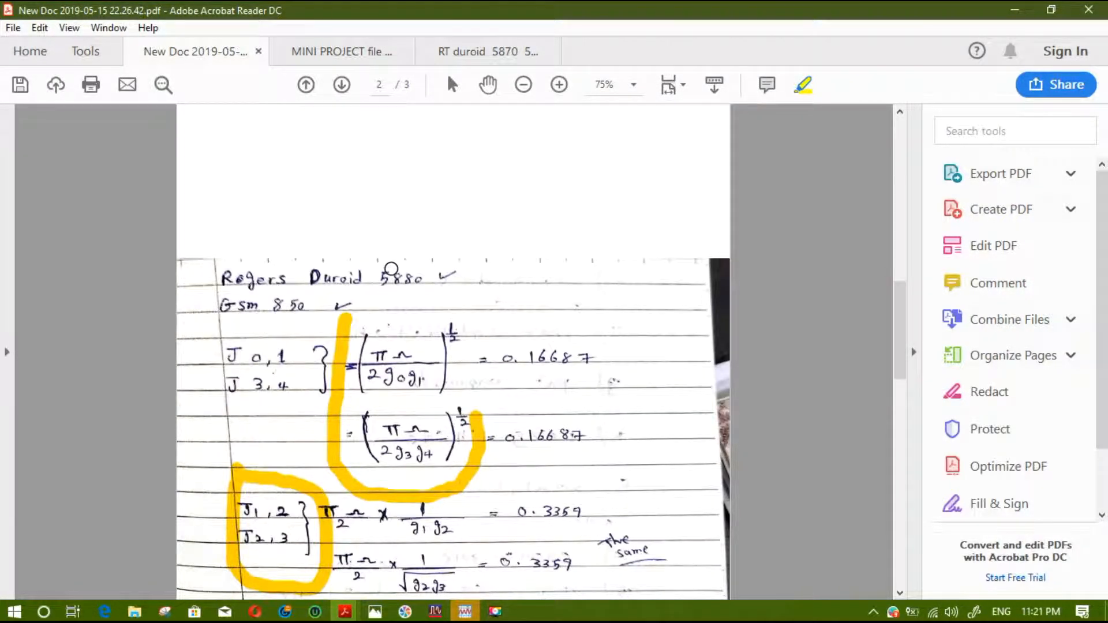
scroll(431, 323, up, 6)
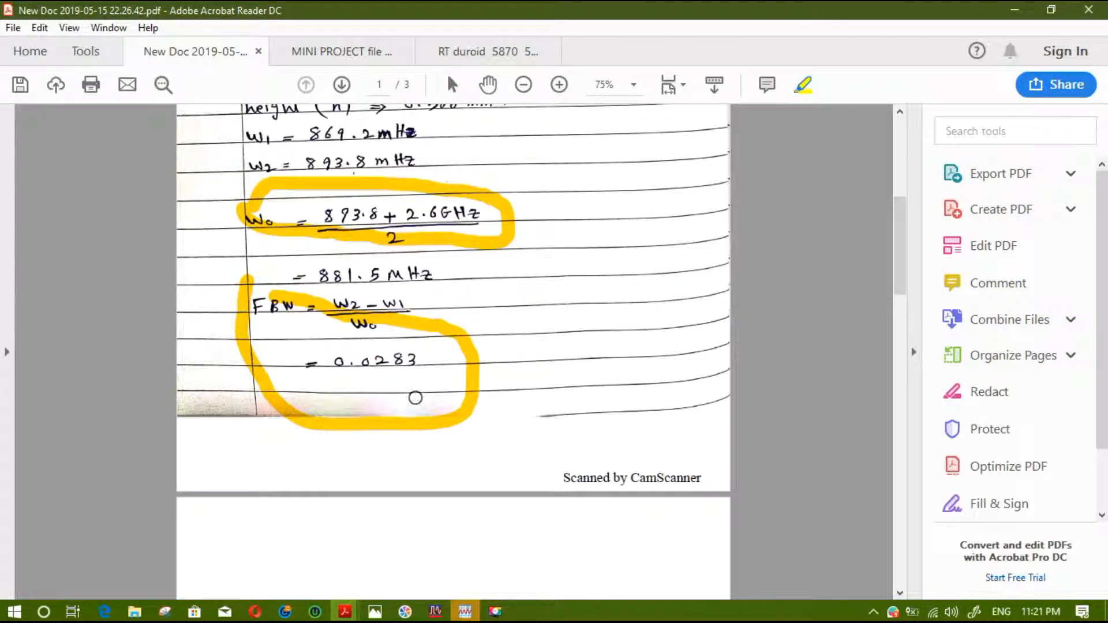
scroll(384, 336, down, 10)
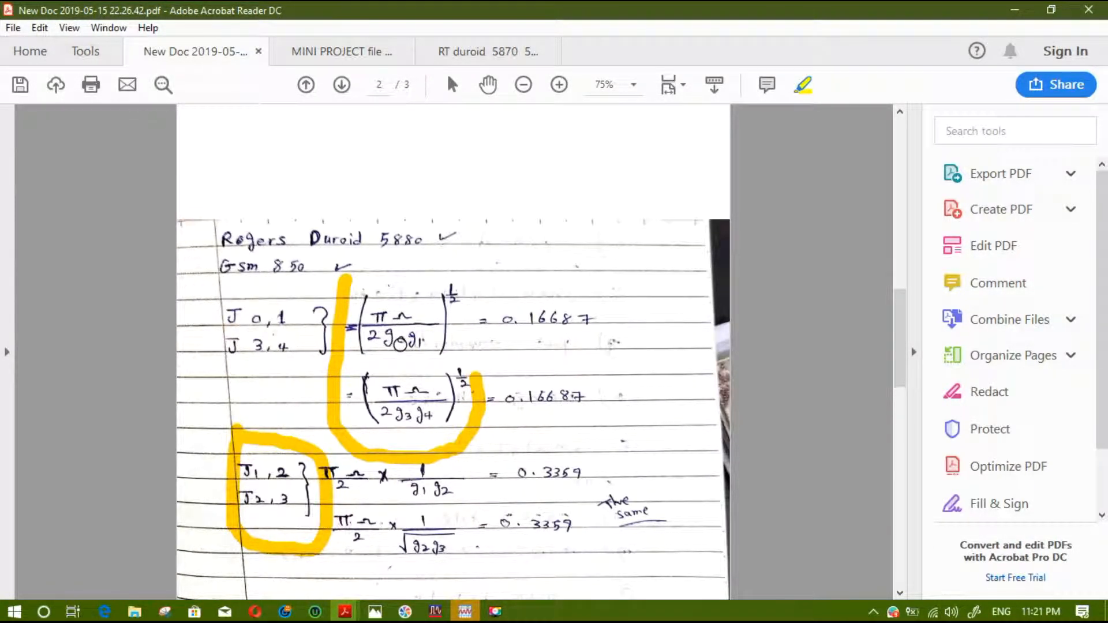
mouse_move(375, 612)
click(377, 554)
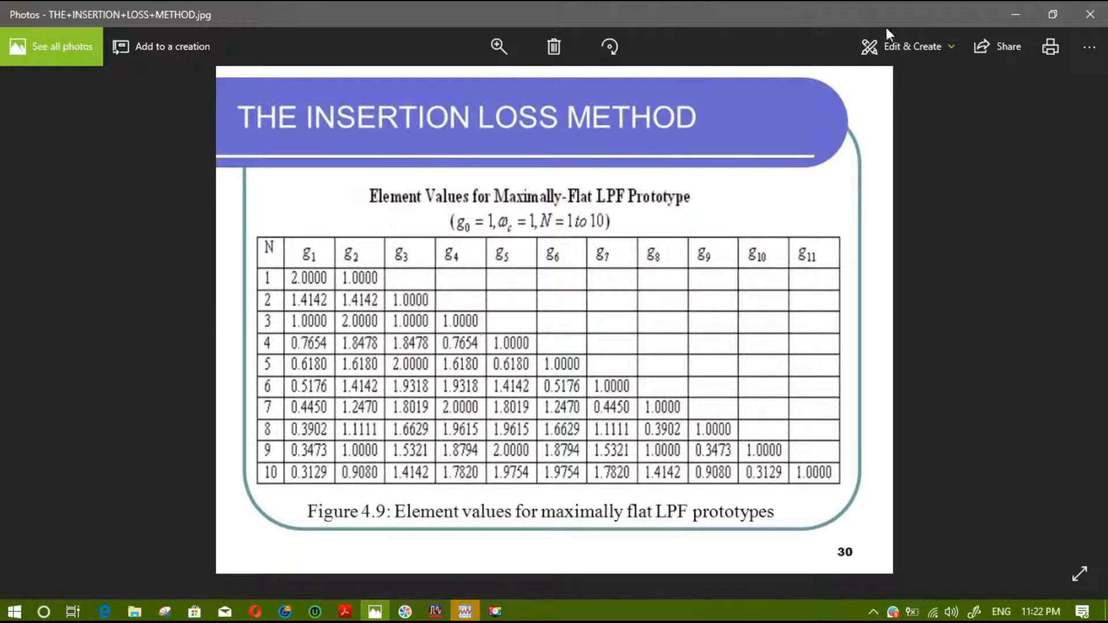
click(1015, 16)
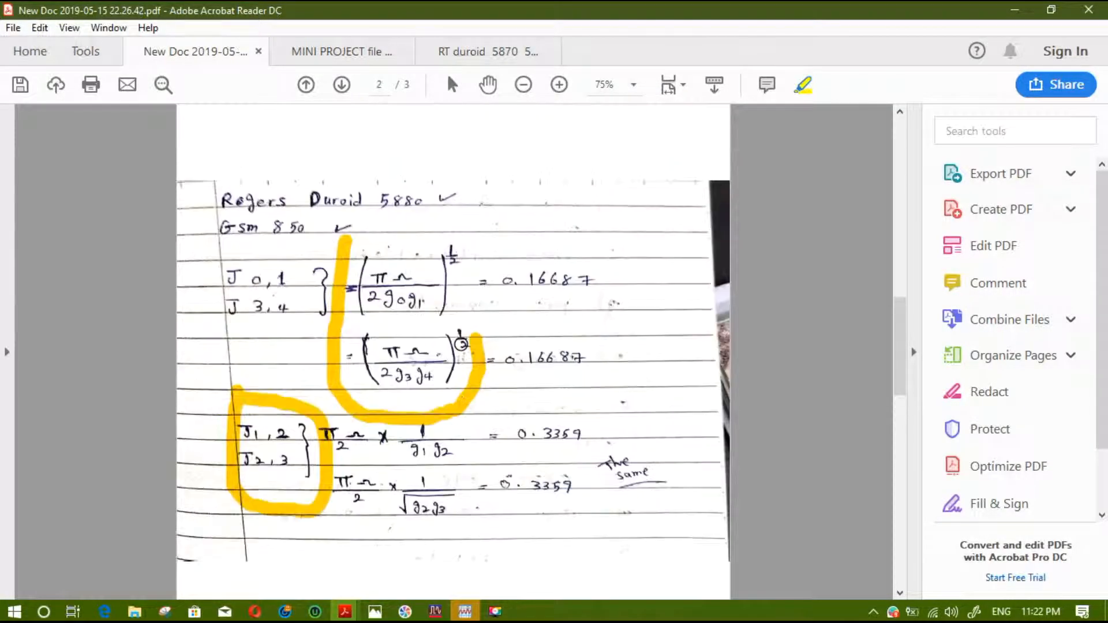
- Circle the two 0.16687 results for J0,1 and J3,4 with the highlighter
mouse_move(502, 263)
mouse_down()
mouse_move(492, 280)
mouse_move(544, 312)
mouse_move(623, 265)
mouse_move(502, 262)
mouse_move(502, 353)
mouse_move(615, 383)
mouse_move(512, 324)
mouse_up()
scroll(549, 338, down, 1)
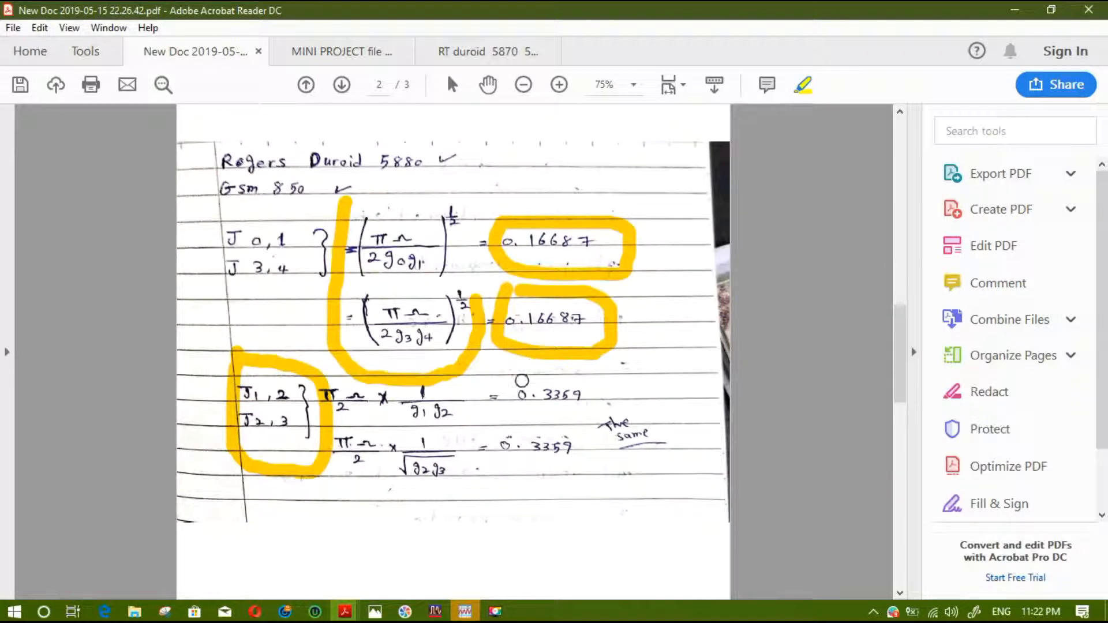
- Circle the 0.3359 result for J1,2 on page 2 with the highlighter
mouse_move(521, 381)
mouse_down()
mouse_move(508, 395)
mouse_move(577, 430)
mouse_move(601, 378)
mouse_move(532, 379)
mouse_up()
scroll(532, 379, down, 10)
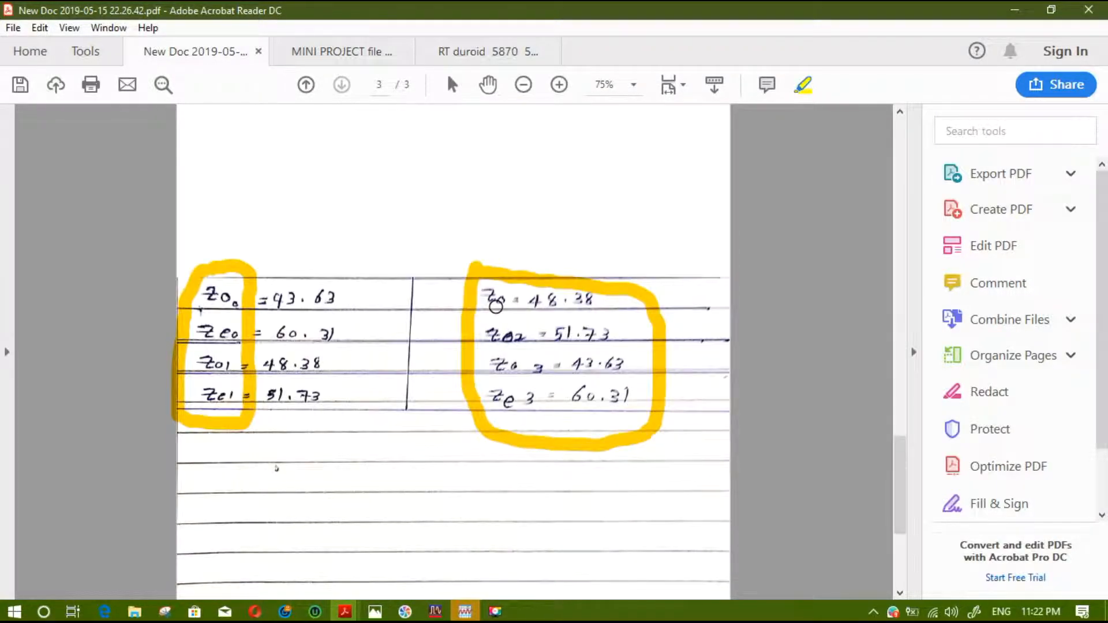
scroll(398, 352, up, 5)
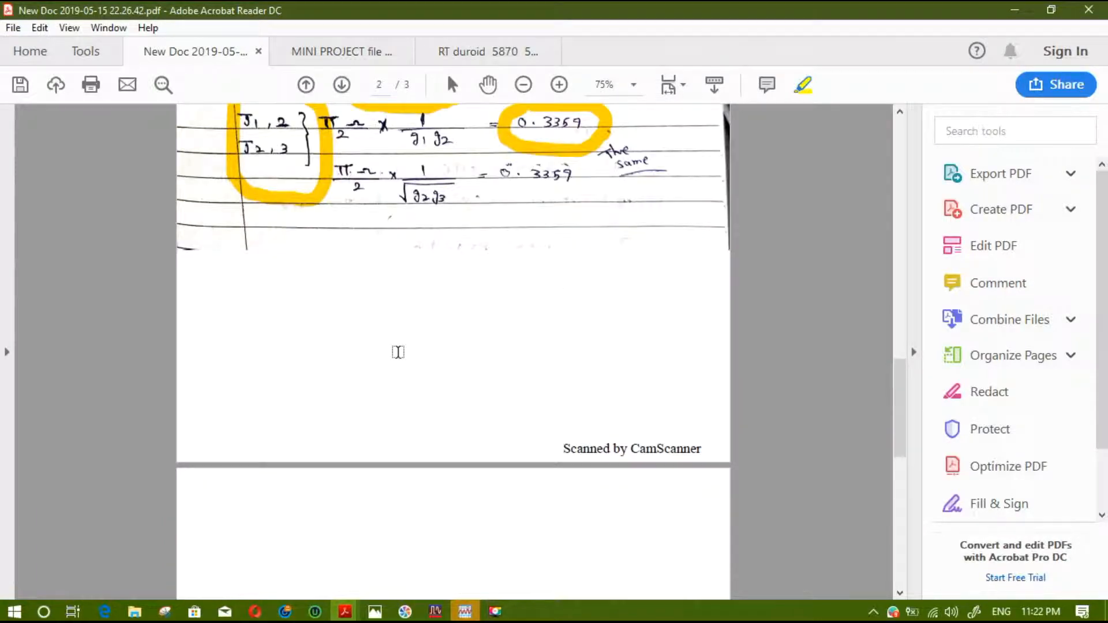
- Circle the values 43.63 and 60.31 in the first column and the Zo3 and Ze3 entries in the second column on page 3
scroll(397, 352, down, 3)
scroll(214, 401, down, 1)
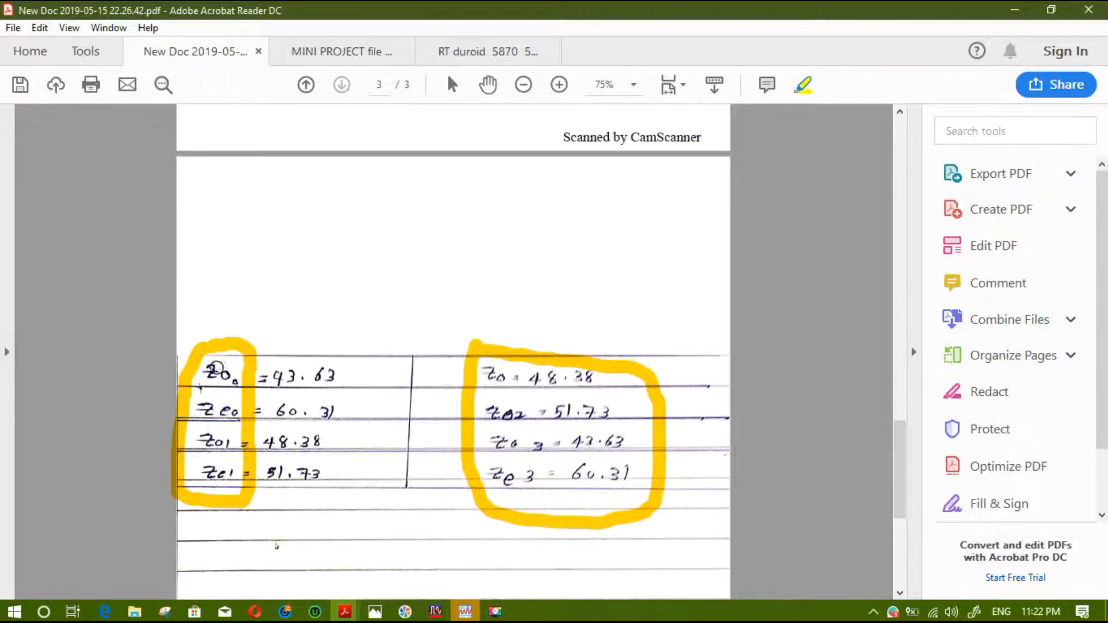
scroll(225, 347, down, 2)
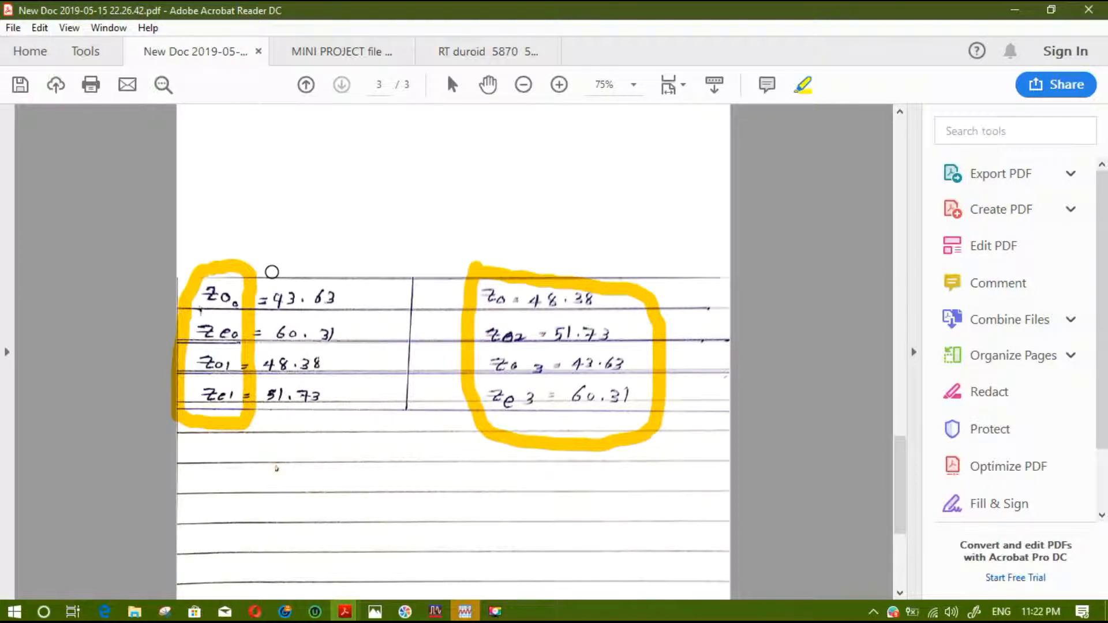
mouse_move(273, 272)
mouse_down()
mouse_move(283, 354)
mouse_move(359, 346)
mouse_move(361, 284)
mouse_move(300, 280)
mouse_up()
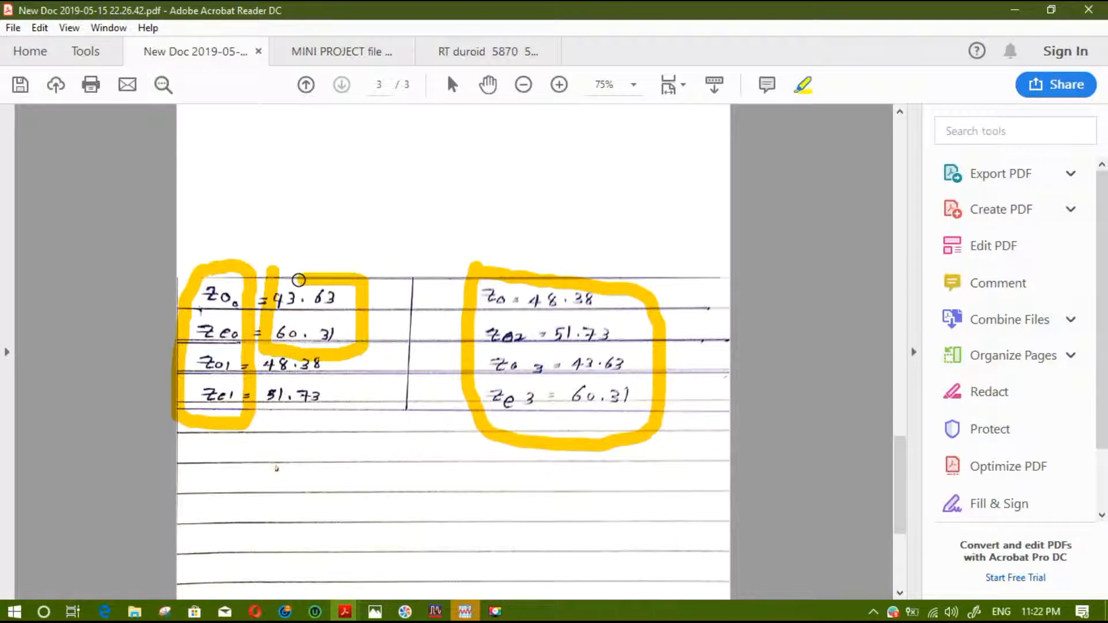
click(474, 350)
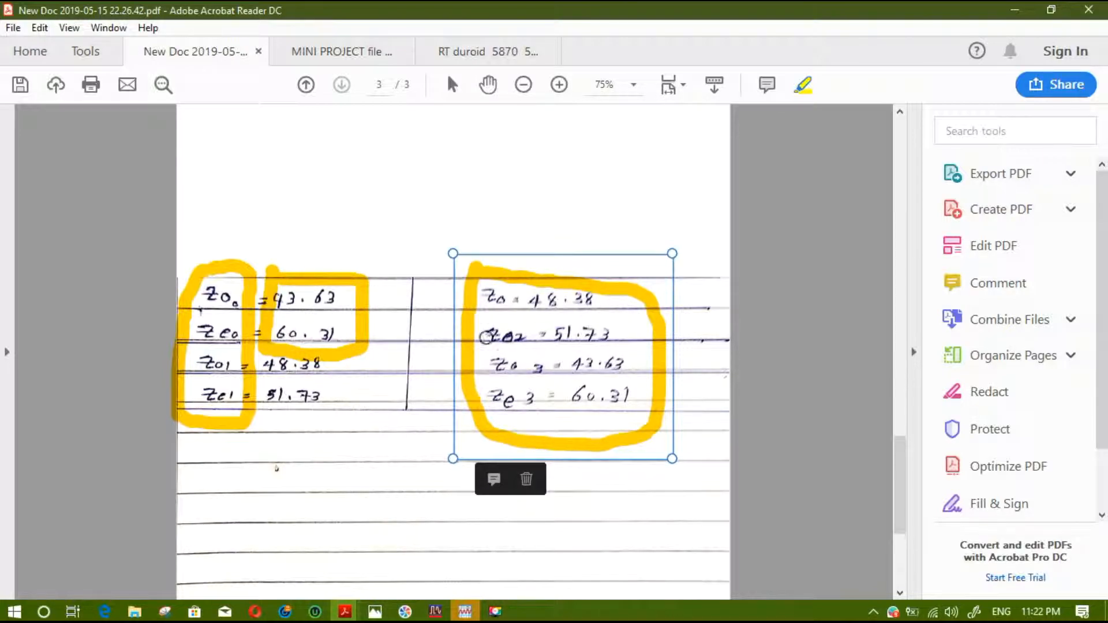
click(460, 294)
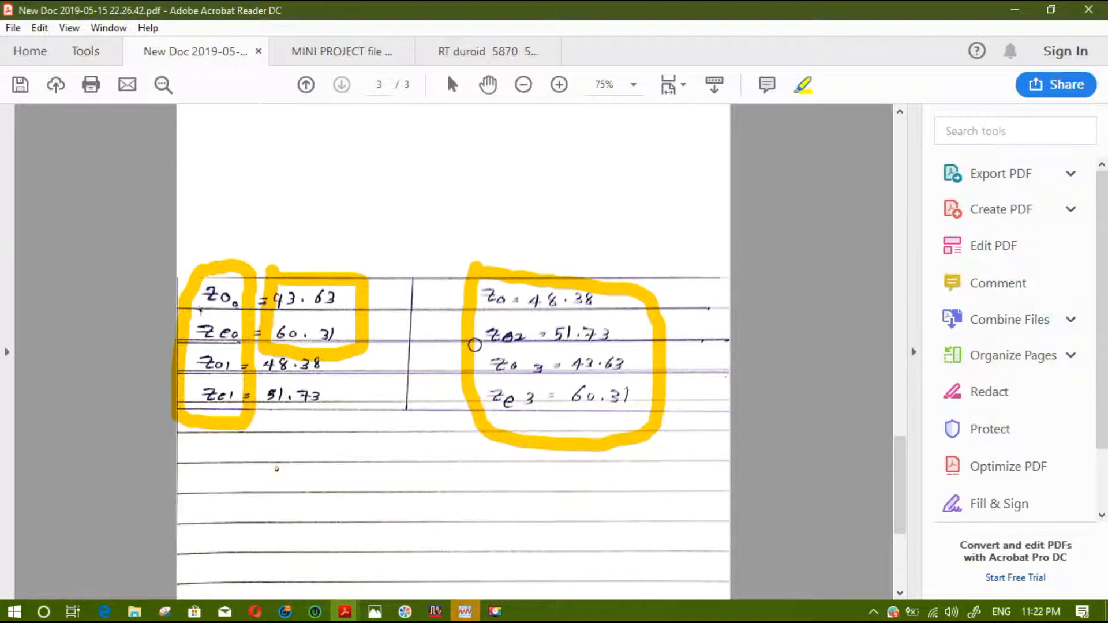
click(475, 350)
mouse_move(483, 358)
mouse_down()
mouse_move(532, 421)
mouse_move(653, 355)
mouse_move(487, 353)
mouse_up()
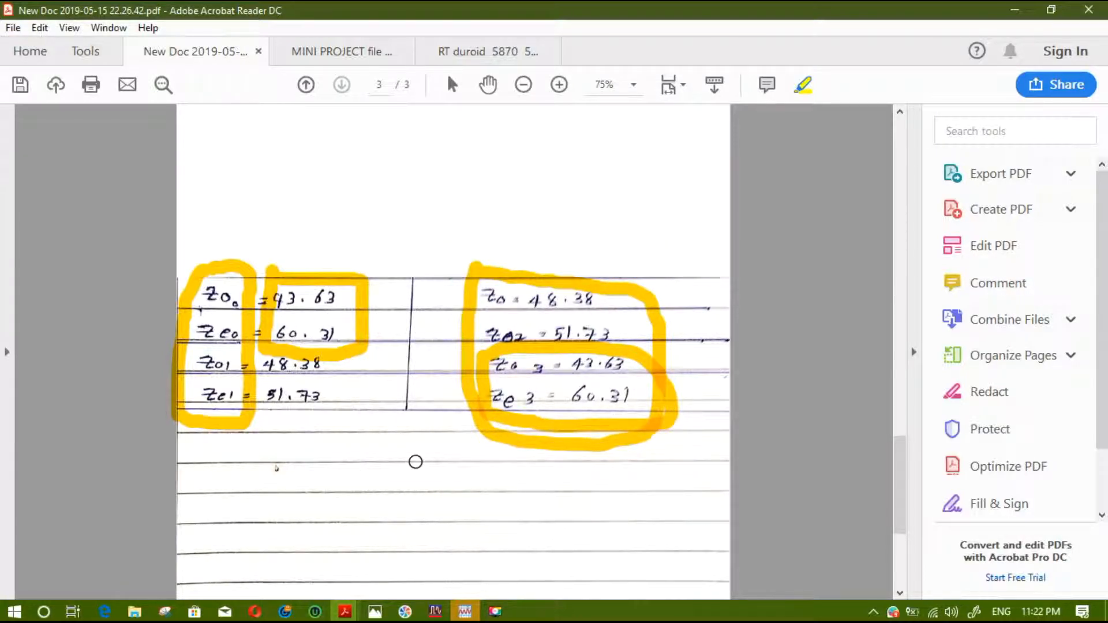
- Switch to the cell_1 schematic in ADS and start LineCalc
mouse_move(441, 616)
click(601, 537)
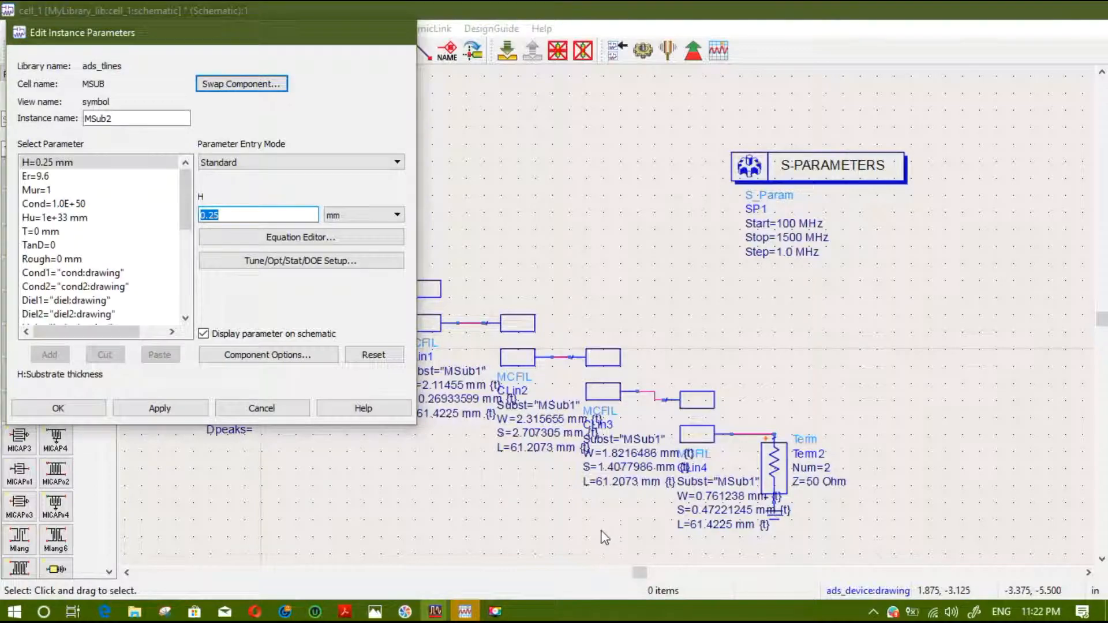
scroll(523, 266, down, 1)
scroll(546, 283, up, 2)
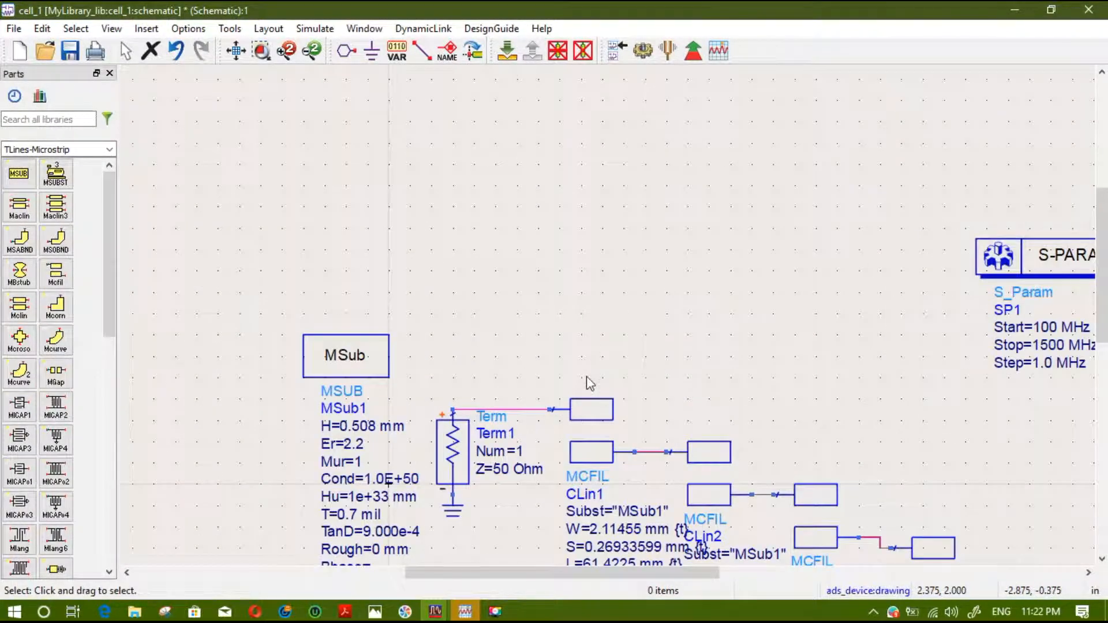
drag(1103, 223, 1105, 299)
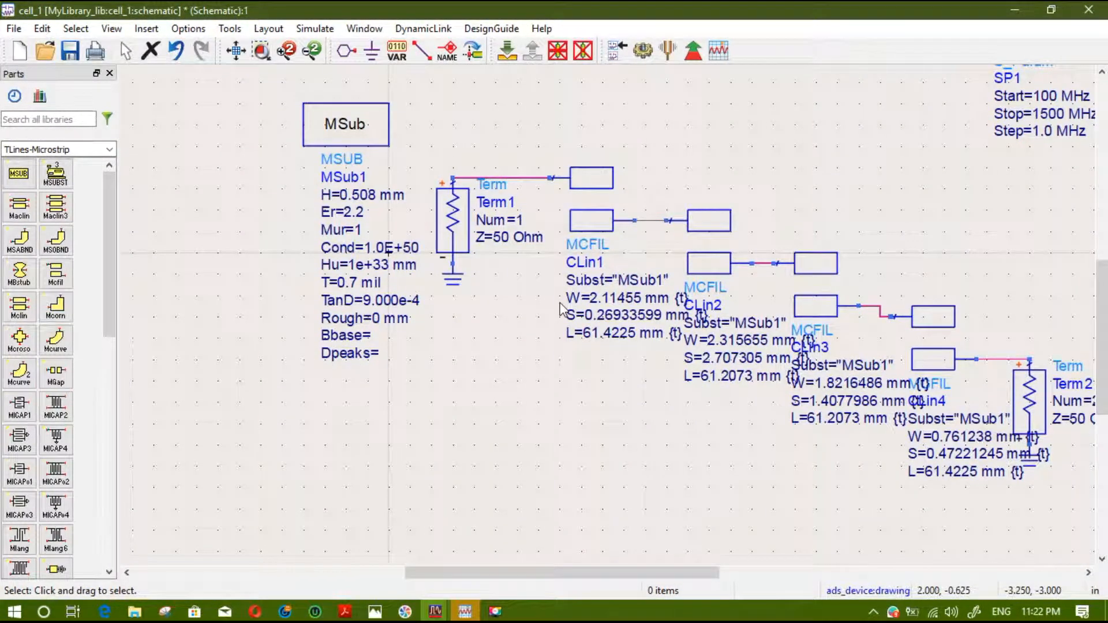
drag(578, 573, 648, 575)
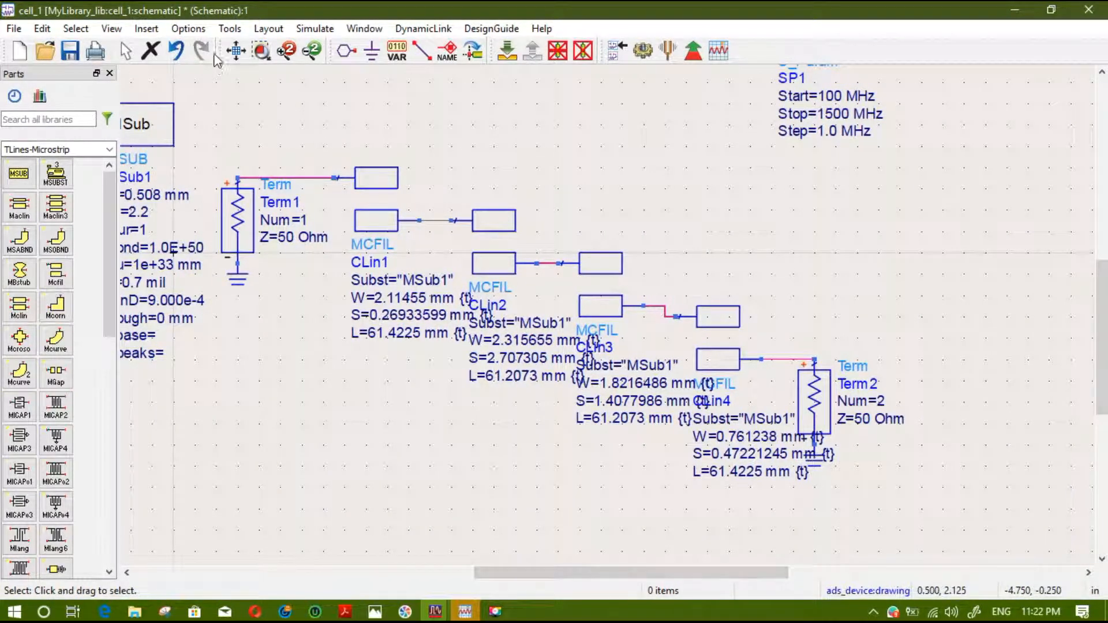
click(230, 30)
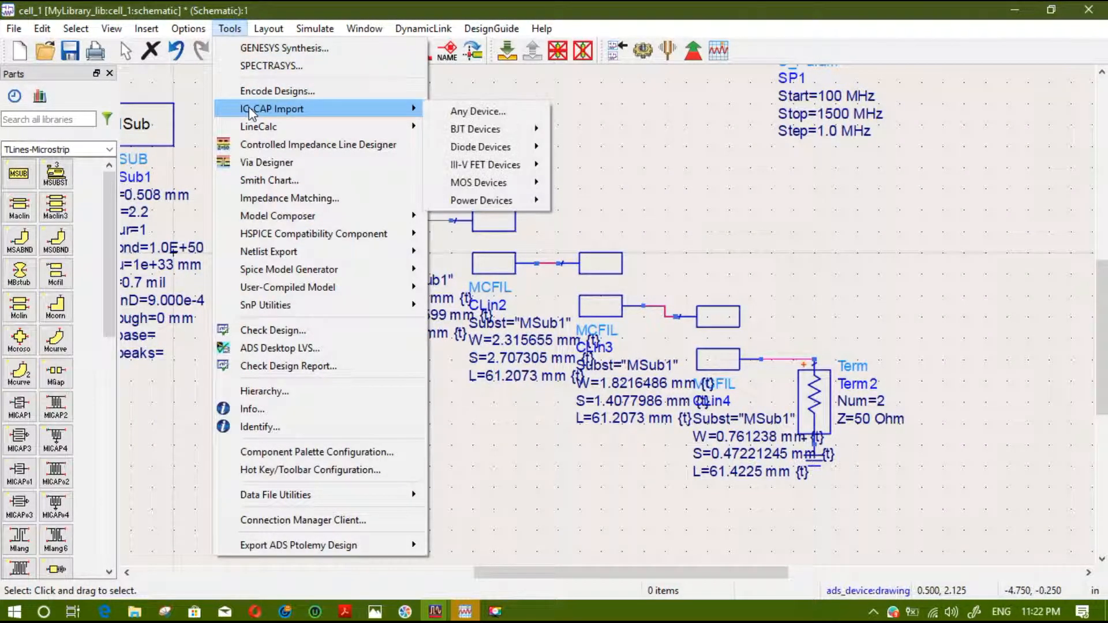
mouse_move(258, 126)
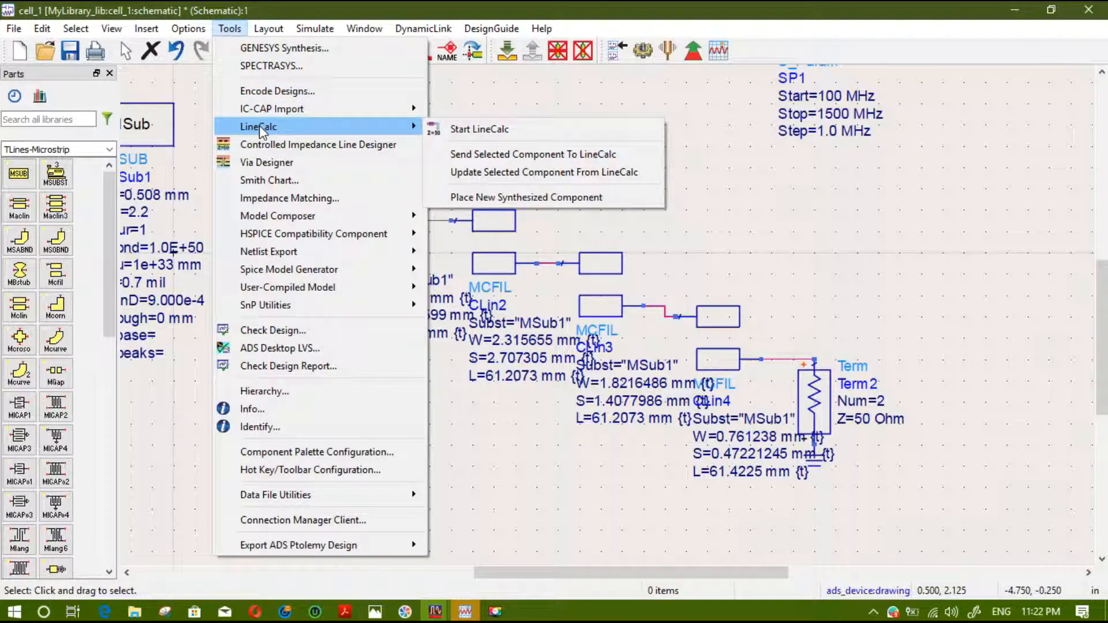
click(456, 126)
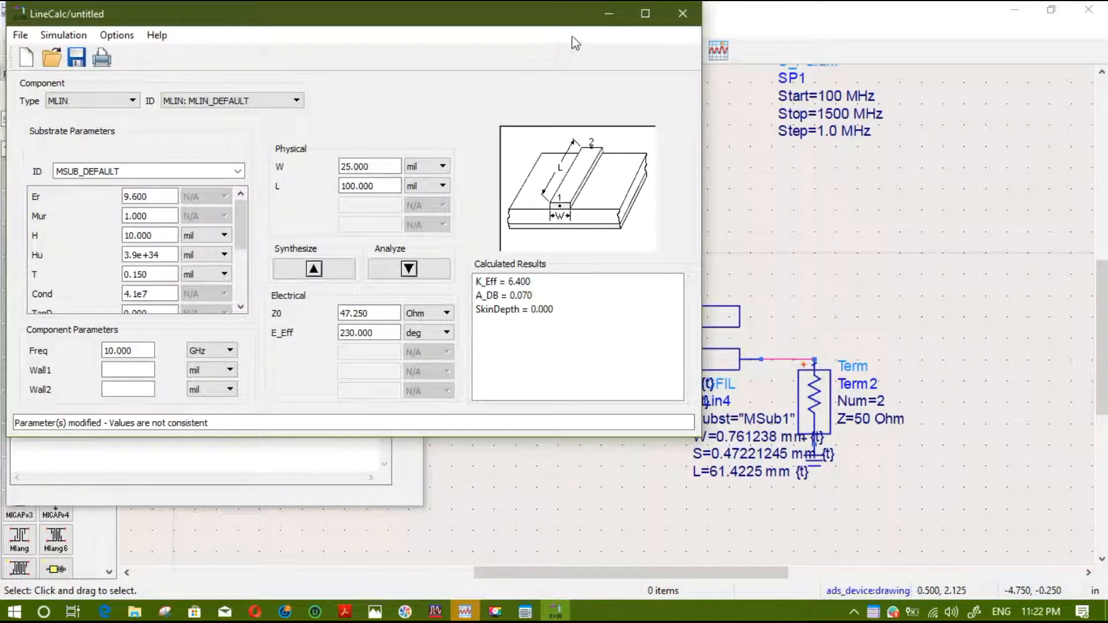
- Set the LineCalc component type to MCLIN and minimize the simulation status window
drag(496, 25, 743, 40)
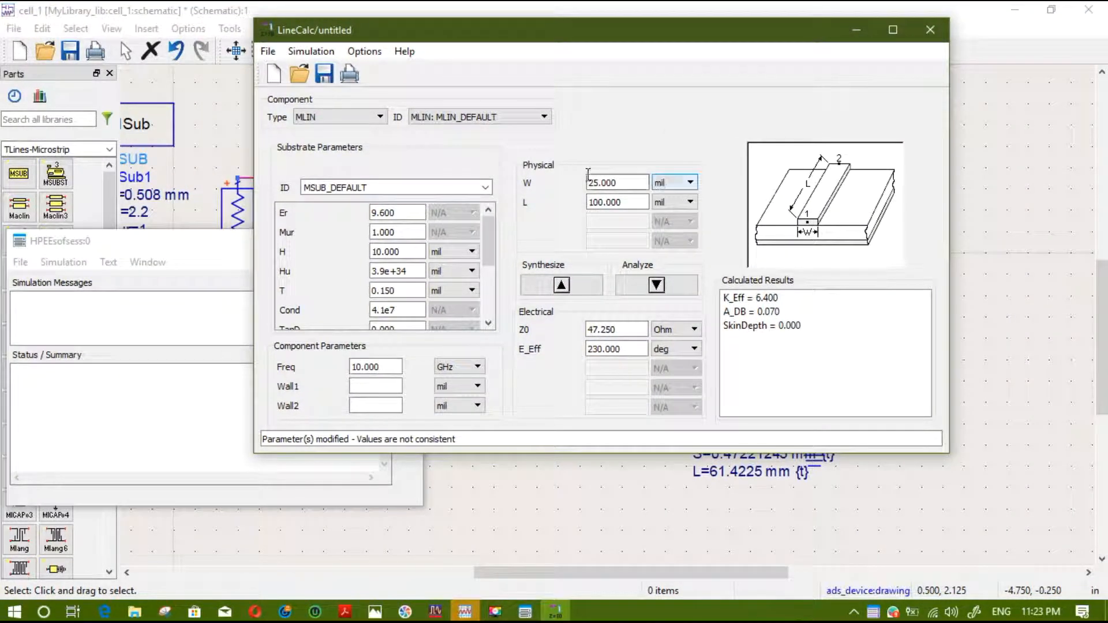
click(380, 118)
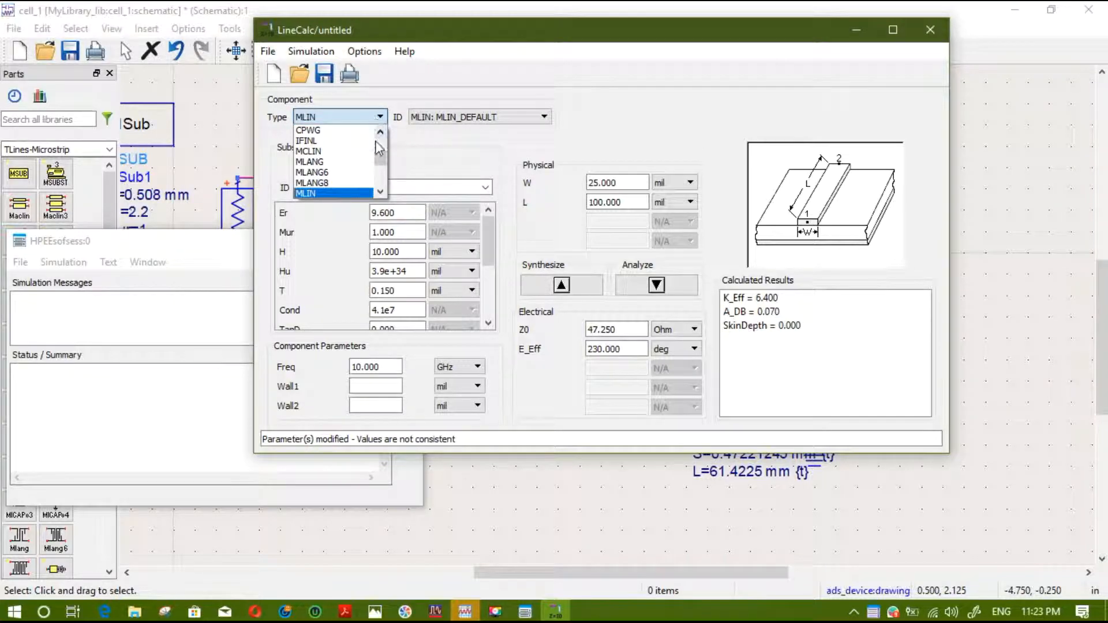
click(323, 152)
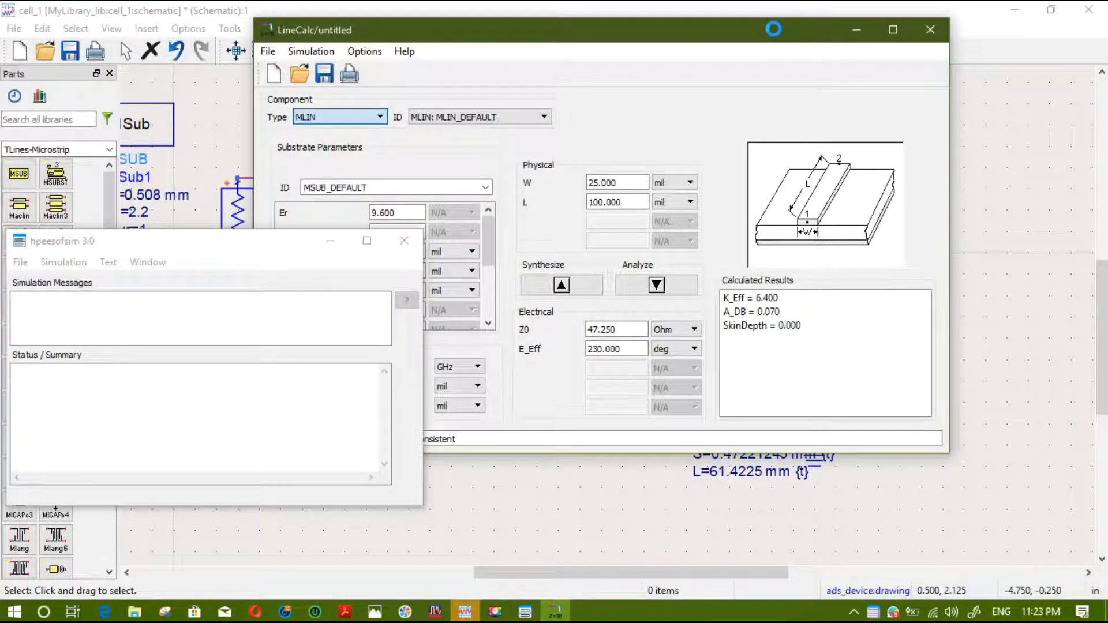
click(330, 241)
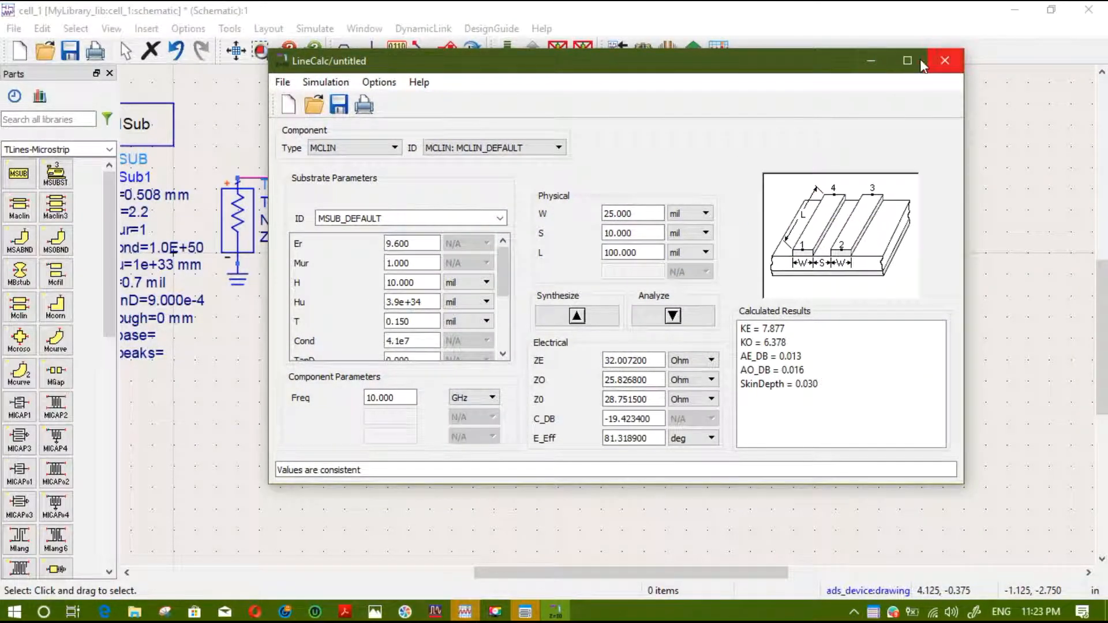
mouse_move(695, 60)
mouse_down()
mouse_move(738, 56)
mouse_move(710, 57)
mouse_up()
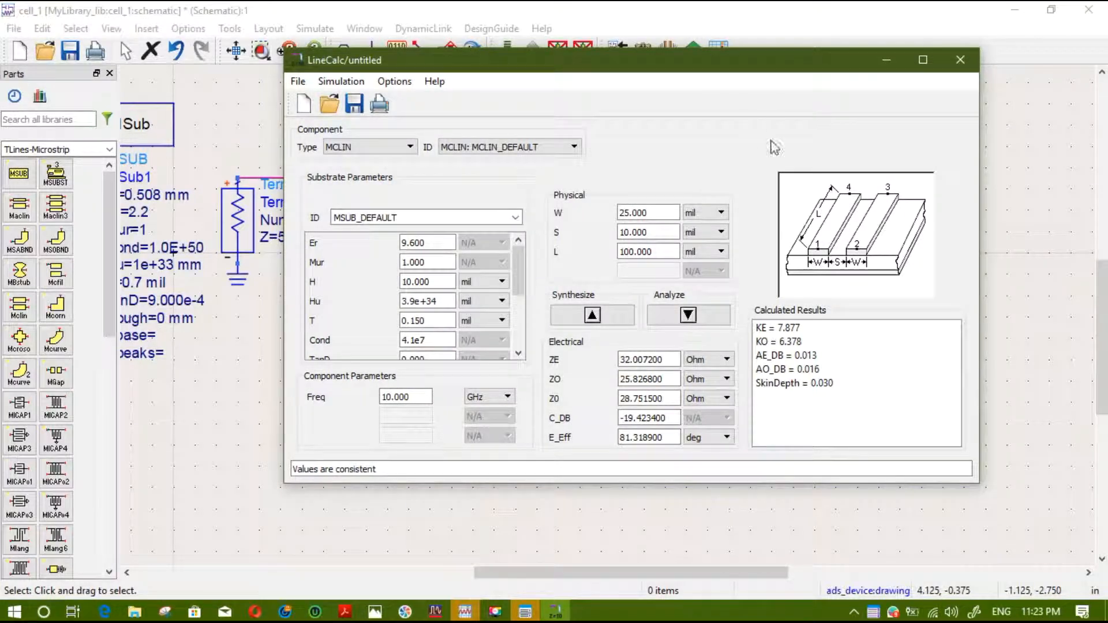
- Inspect the first coupled-line section in the schematic, and return to the LineCalc substrate parameters
click(887, 60)
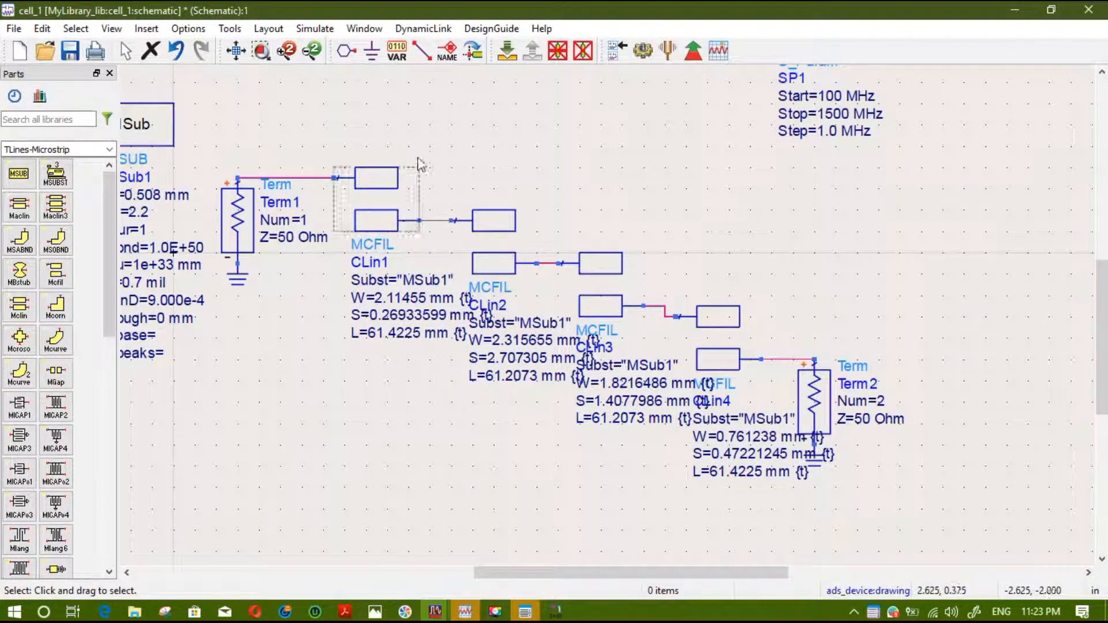
click(556, 611)
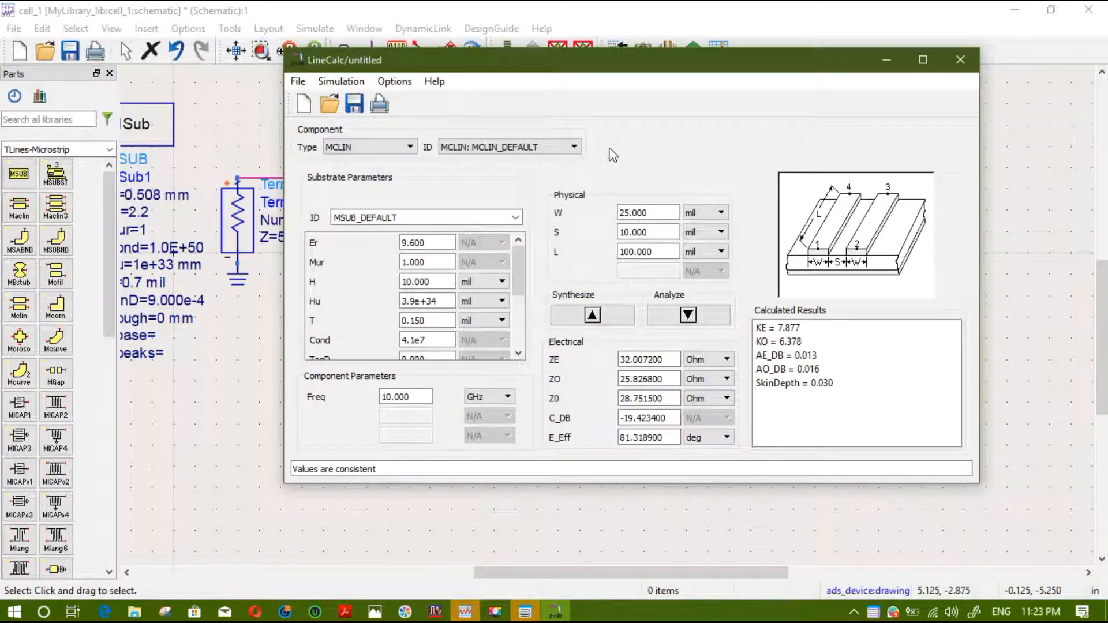
drag(623, 56, 635, 54)
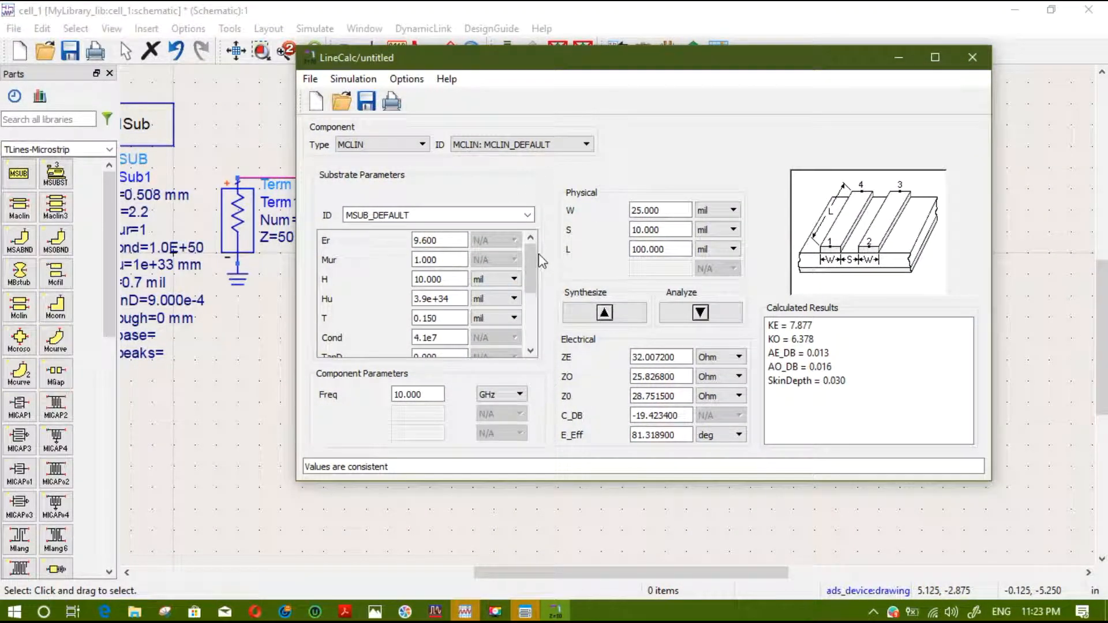
drag(537, 258, 531, 235)
- Check the RT/duroid 5880 data sheet properties in Acrobat Reader, and review the Cond and TanD substrate parameters in LineCalc
mouse_move(345, 612)
click(491, 554)
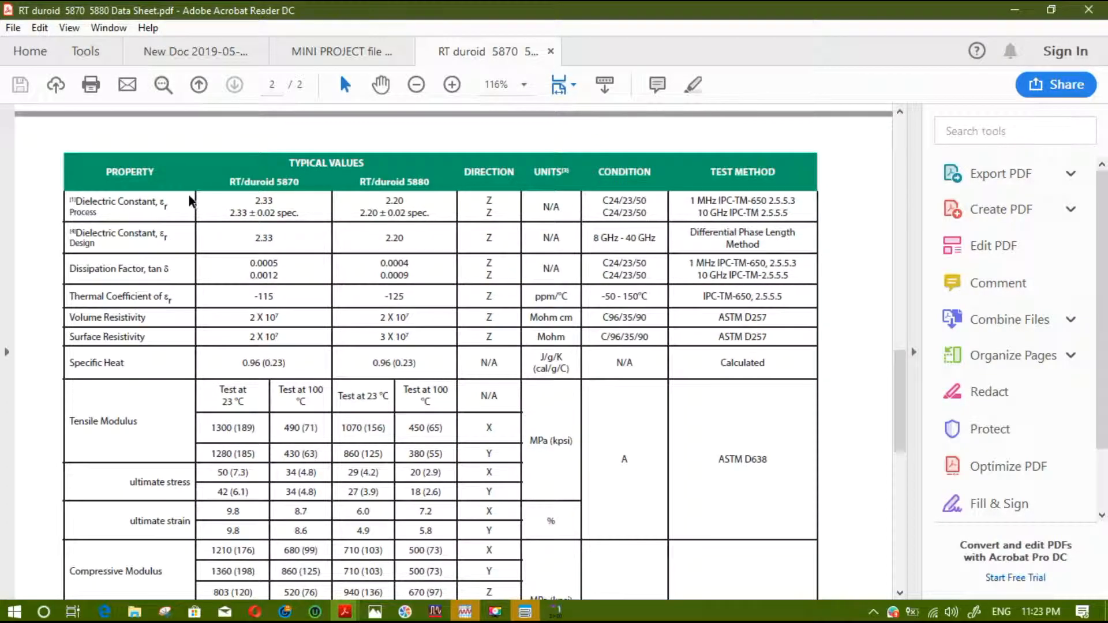
click(1015, 9)
scroll(356, 320, down, 1)
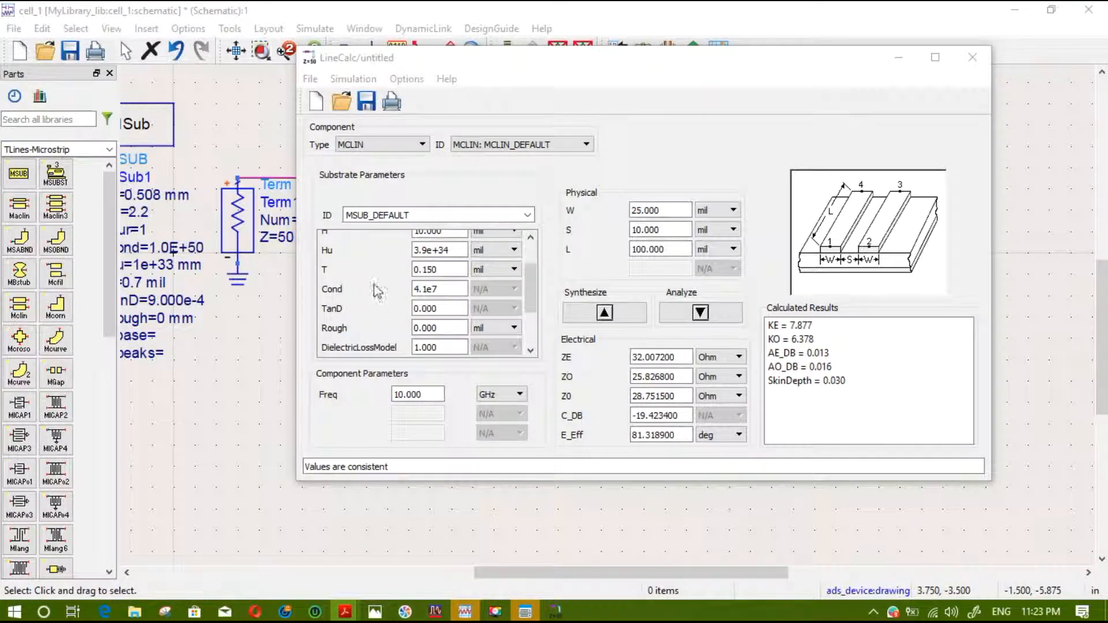
click(531, 287)
drag(439, 289, 428, 289)
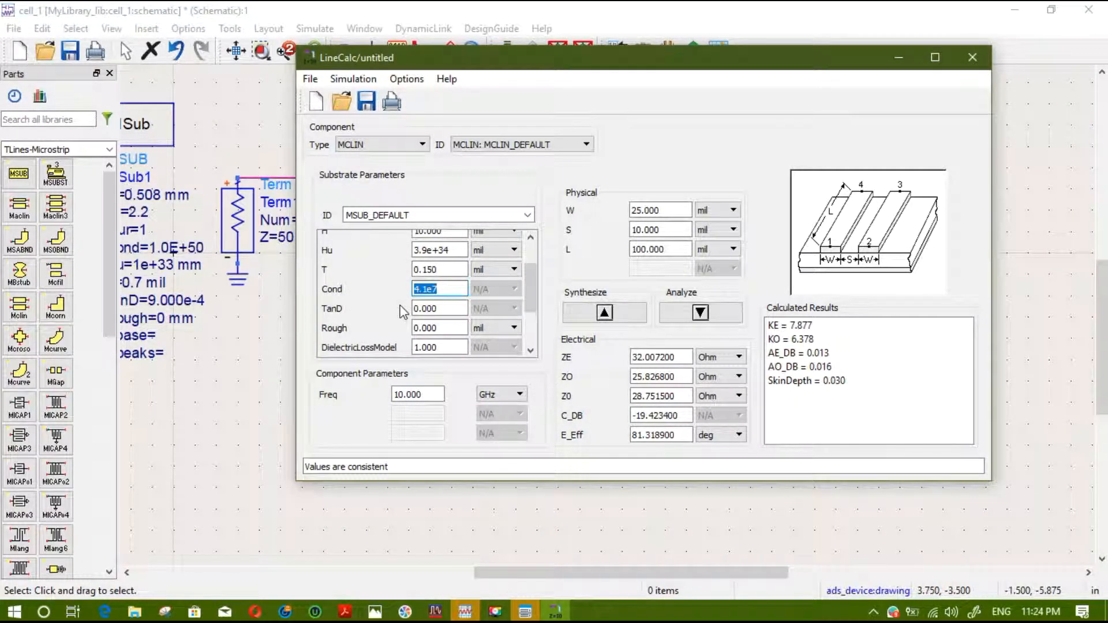
drag(461, 309, 412, 309)
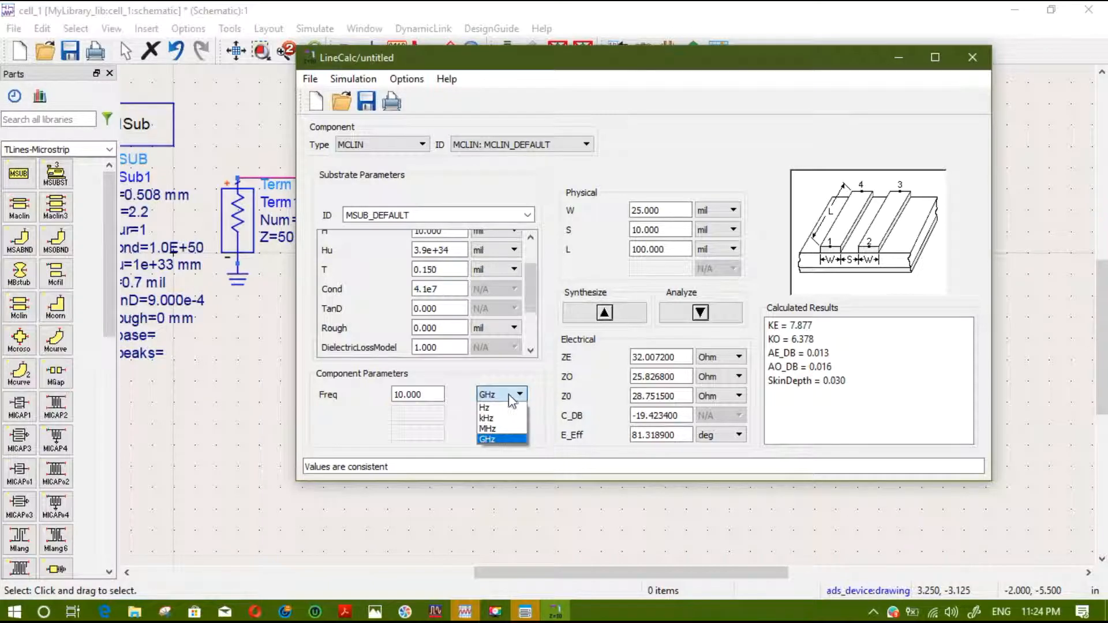
- Set the LineCalc frequency unit to MHz and look up the centre frequency calculation on page 1 of the handwritten notes
click(489, 423)
drag(444, 395, 405, 395)
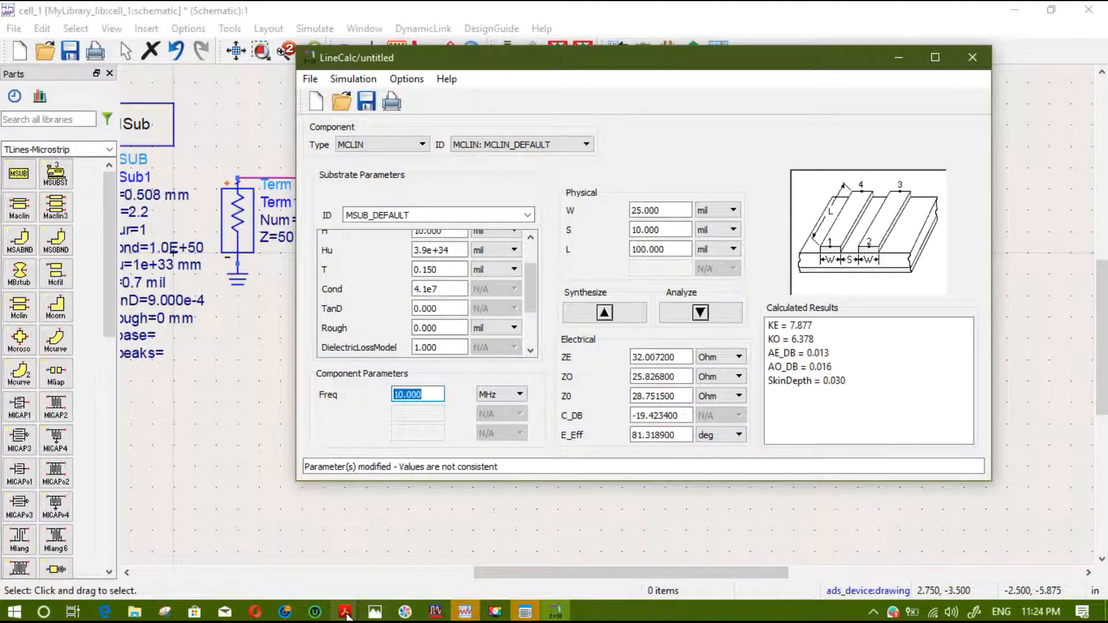
mouse_move(346, 611)
click(173, 563)
scroll(359, 512, up, 20)
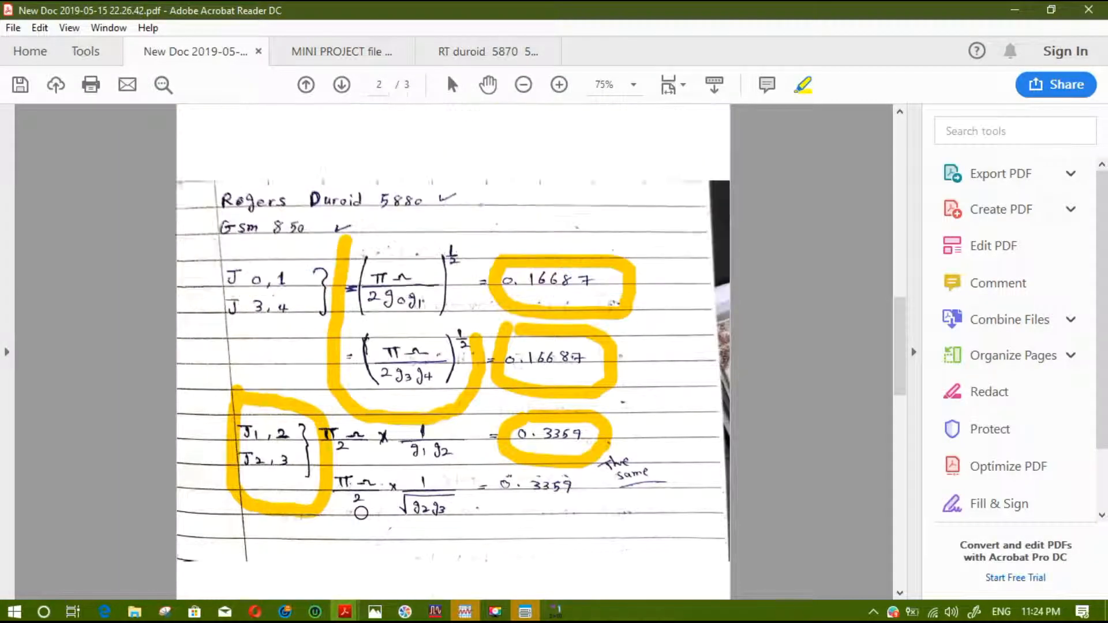
scroll(359, 508, down, 1)
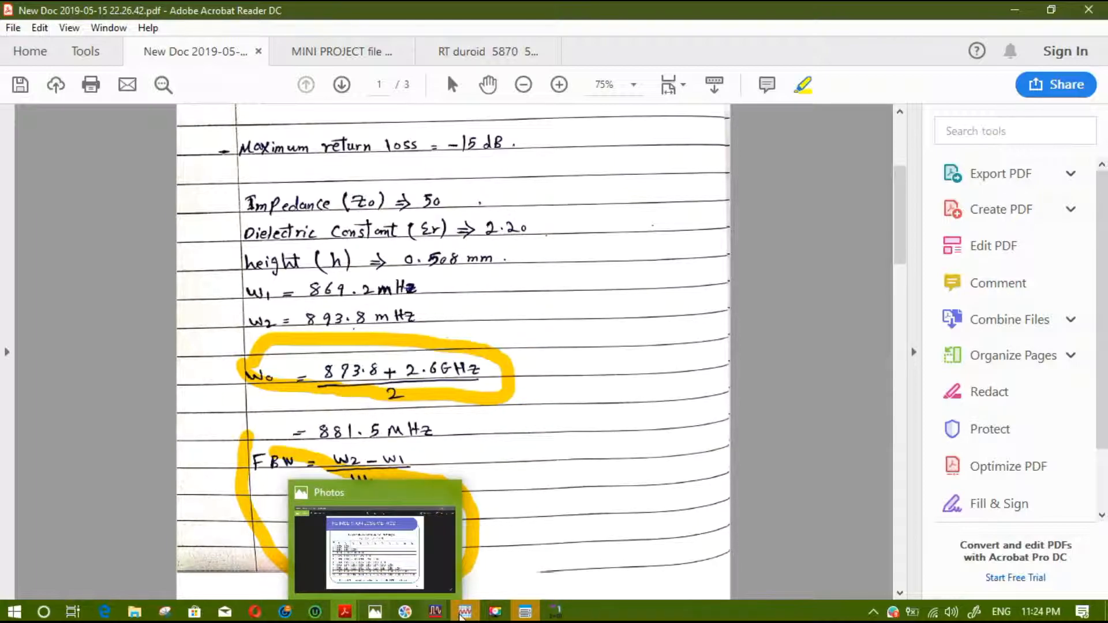
mouse_move(444, 613)
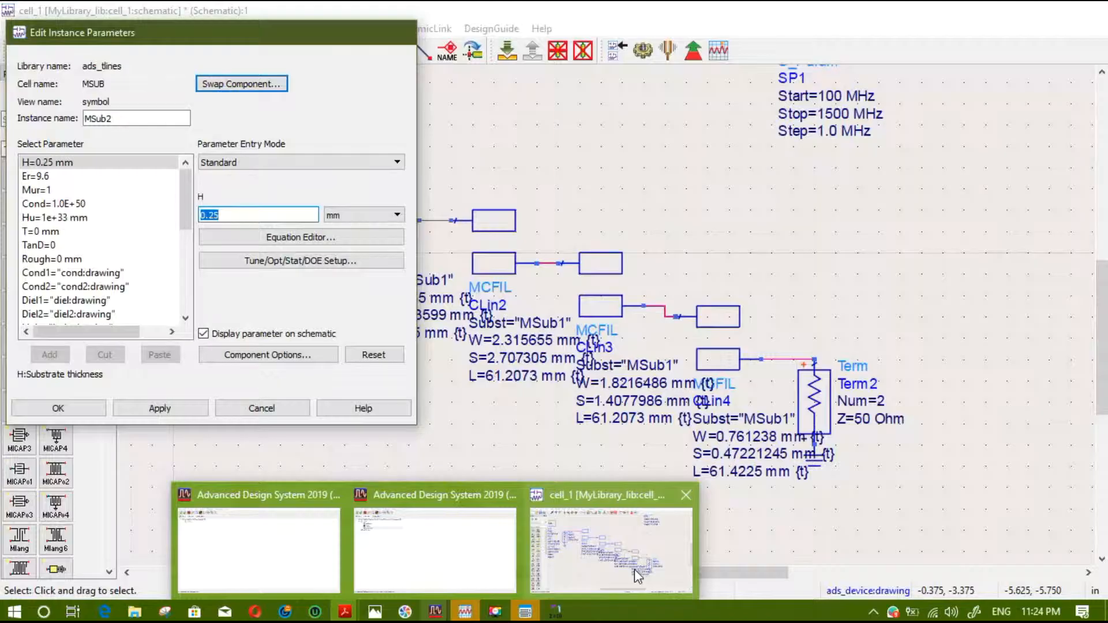
click(635, 569)
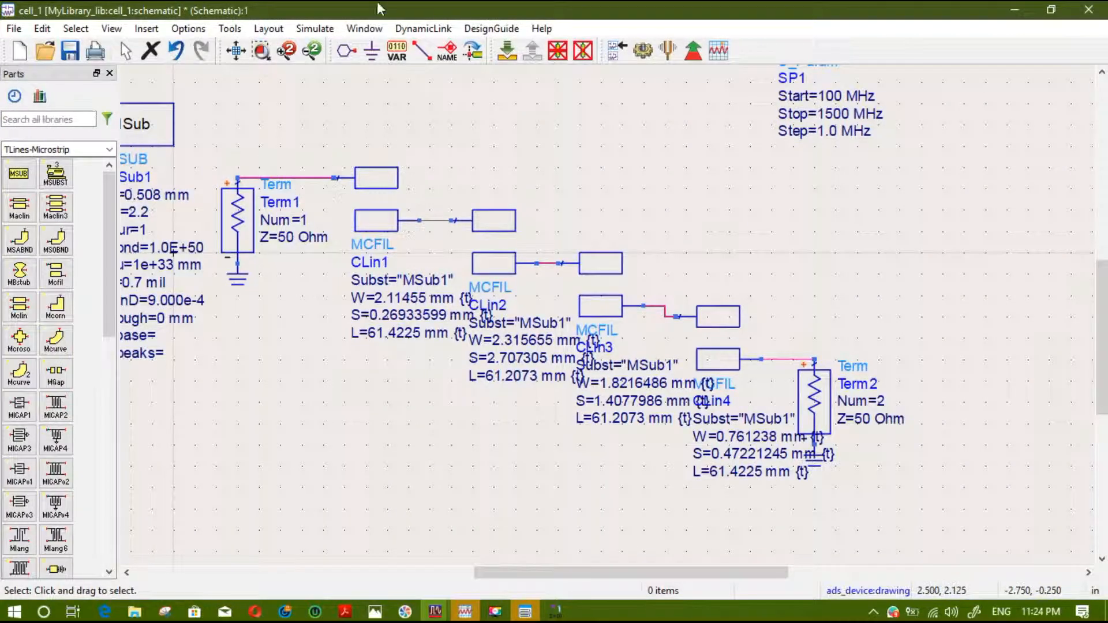
click(555, 614)
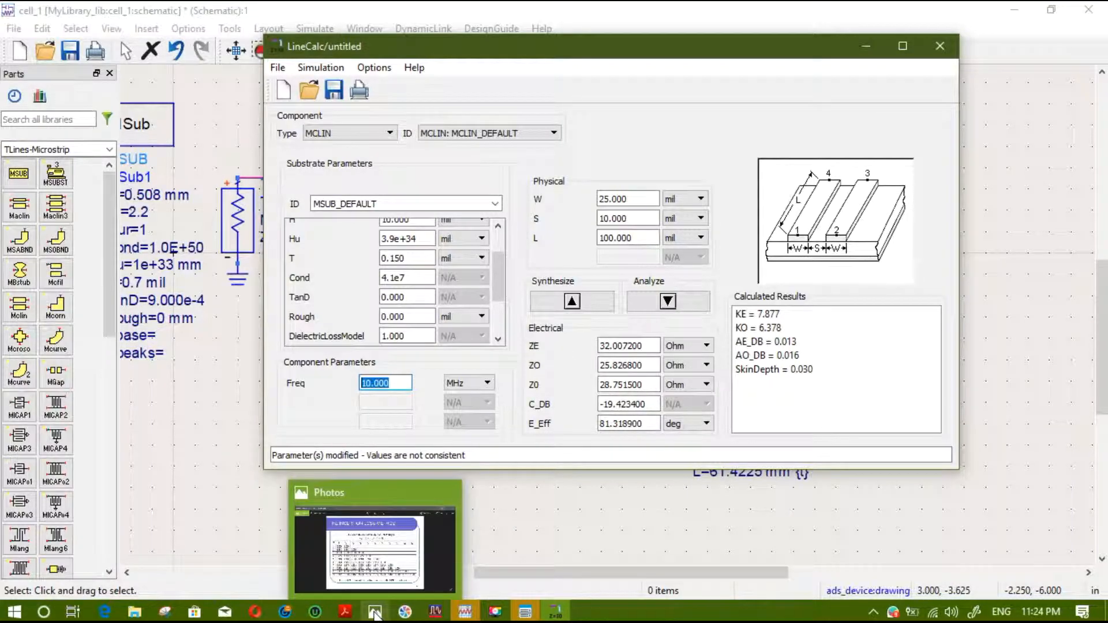
- Review the odd- and even-mode impedances on page 3 of the handwritten notes in Acrobat Reader
mouse_move(345, 612)
click(168, 551)
scroll(528, 377, down, 15)
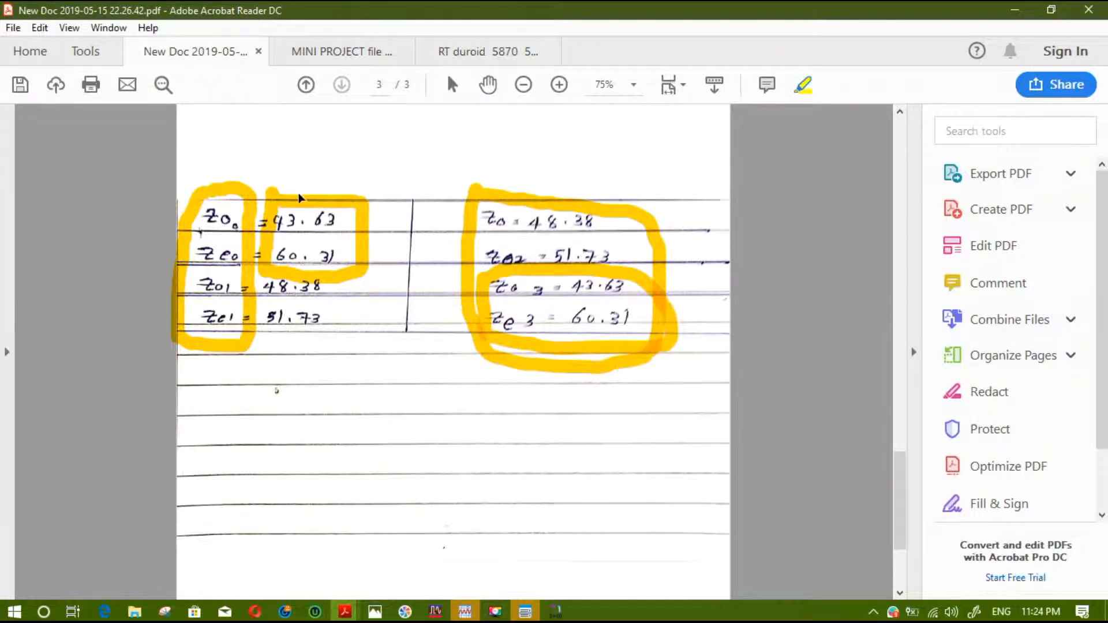
mouse_move(451, 615)
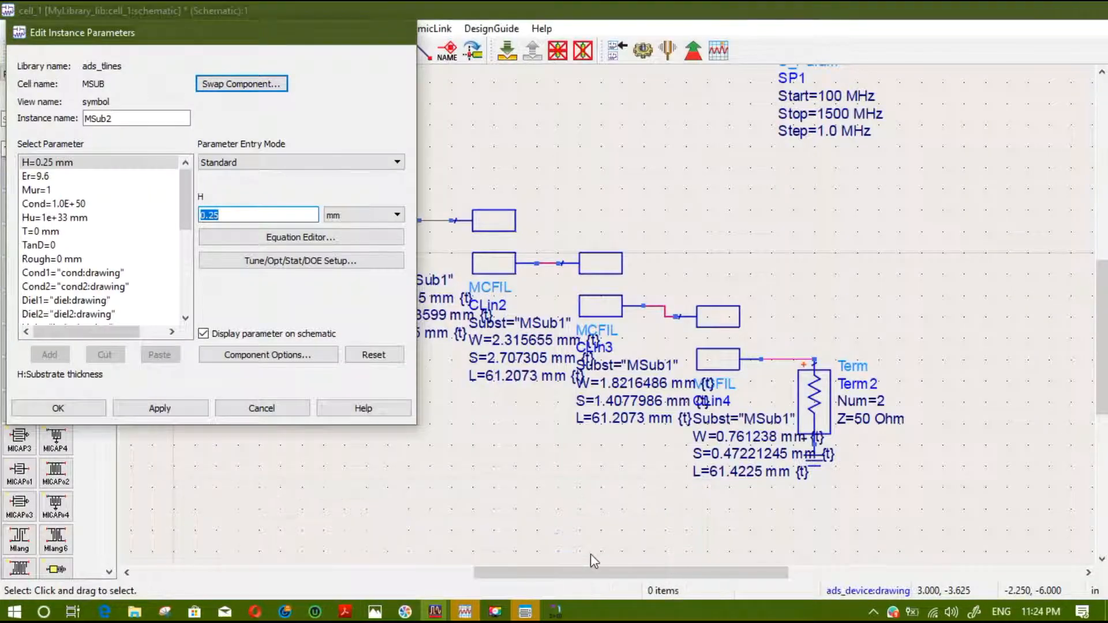
- Switch to LineCalc and set the units of the physical dimensions W, S and L to mm
click(591, 553)
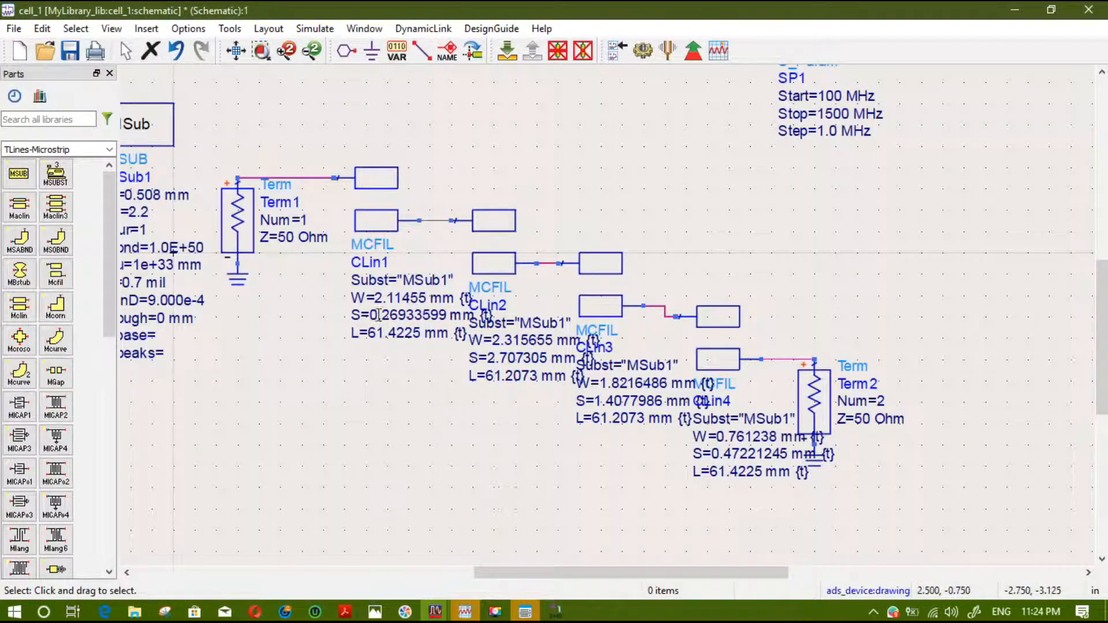
click(560, 615)
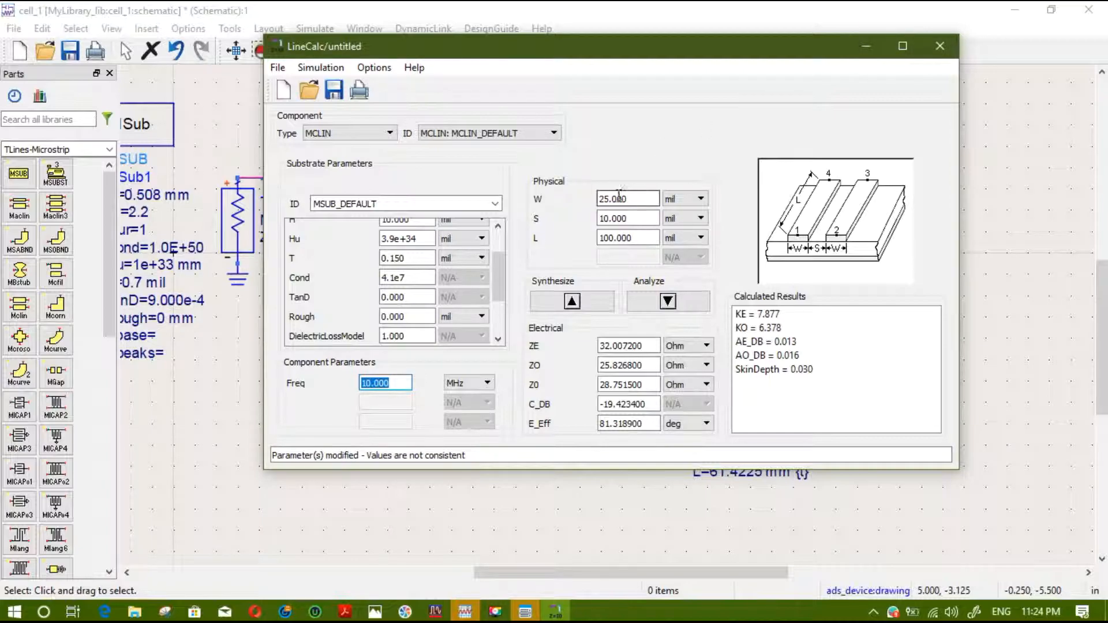
click(700, 199)
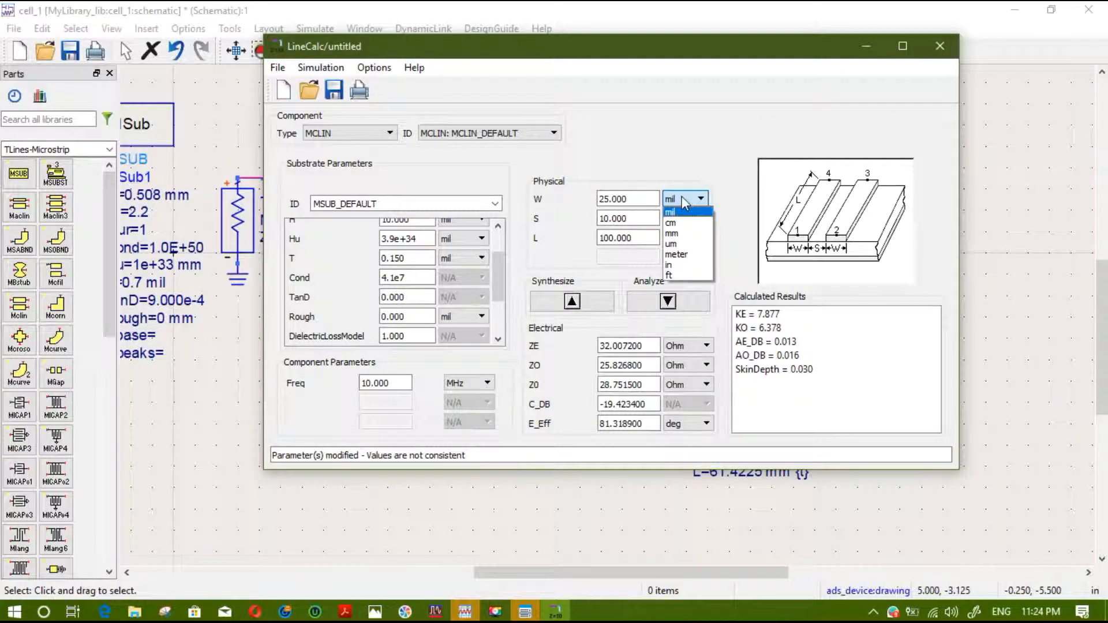
click(683, 234)
click(700, 218)
click(675, 253)
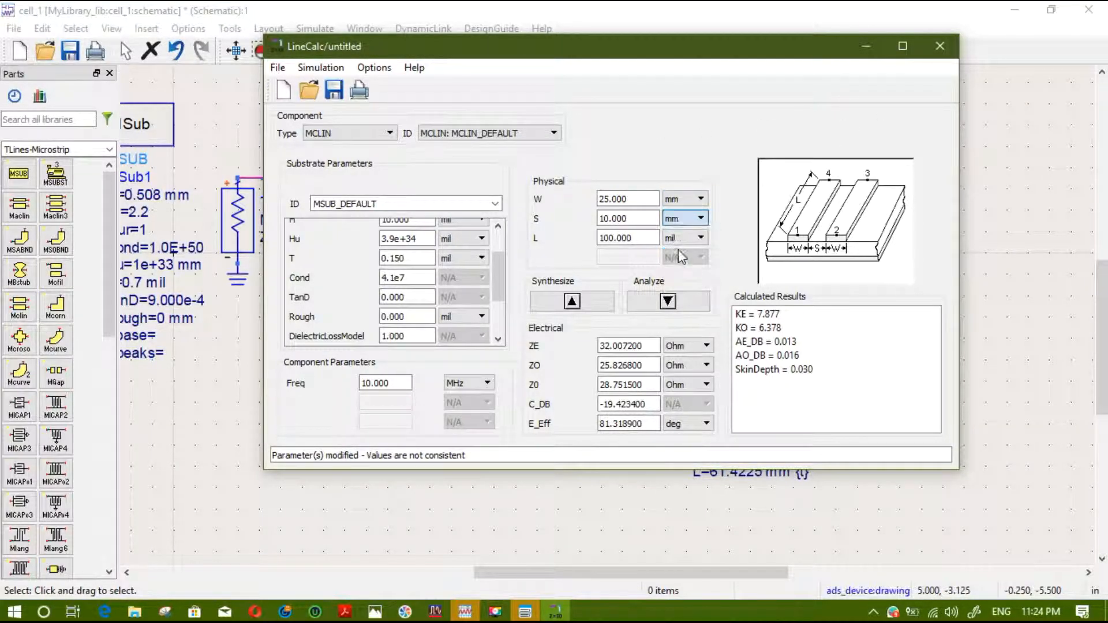
click(681, 238)
click(678, 273)
drag(830, 44, 810, 43)
click(845, 44)
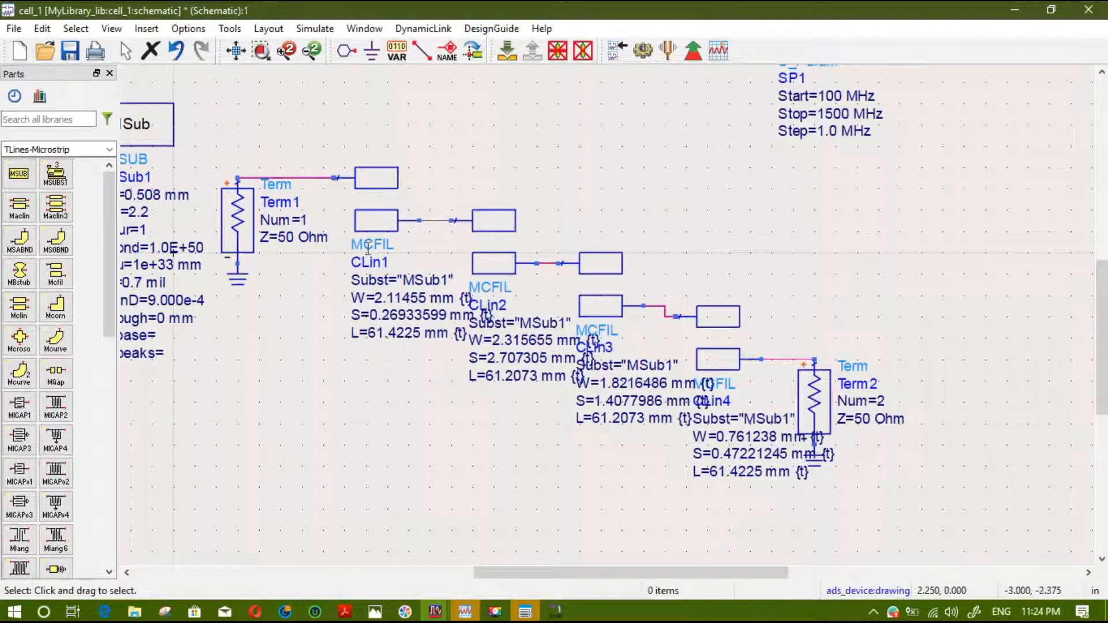
- Examine the coupled-line sections and the start, stop and step frequencies of the S-parameter simulation in the schematic
click(394, 301)
key(Escape)
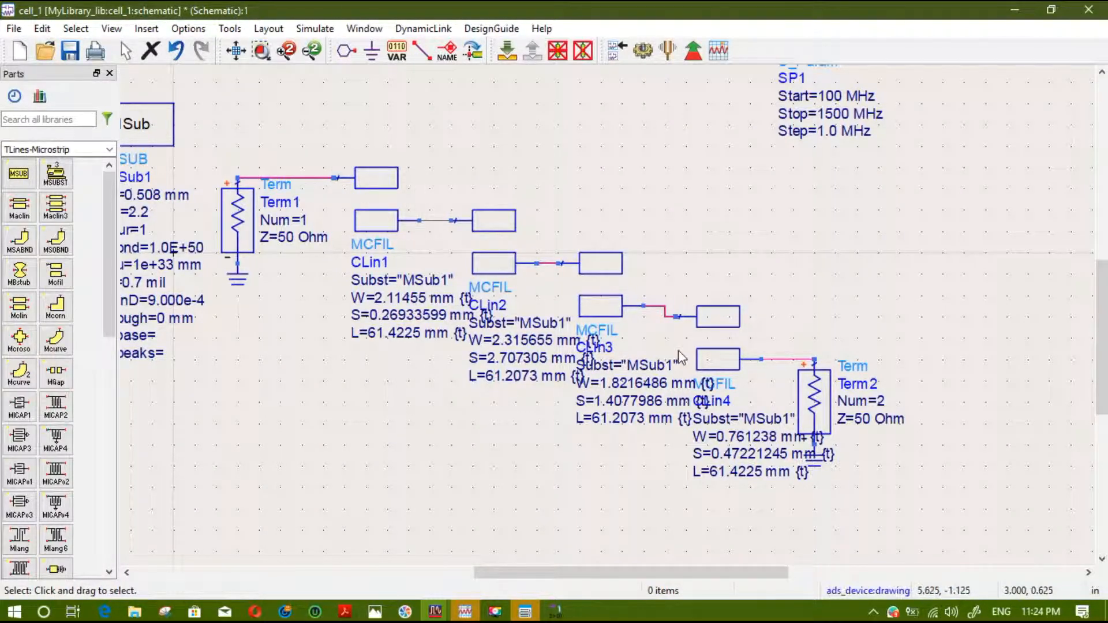
scroll(691, 237, up, 2)
scroll(629, 293, down, 4)
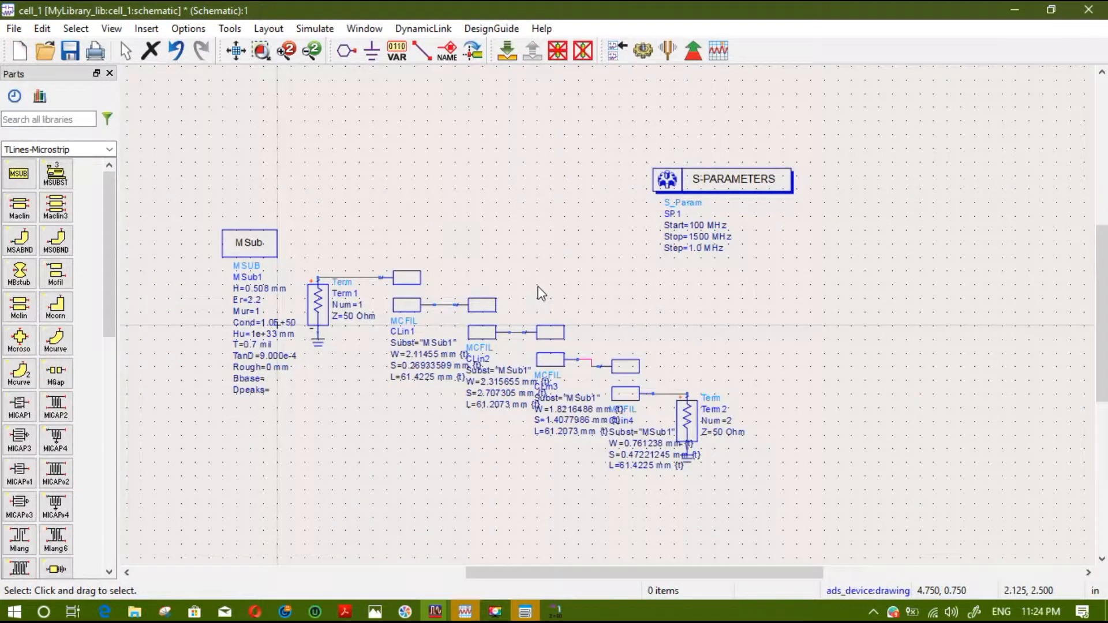
scroll(542, 294, up, 2)
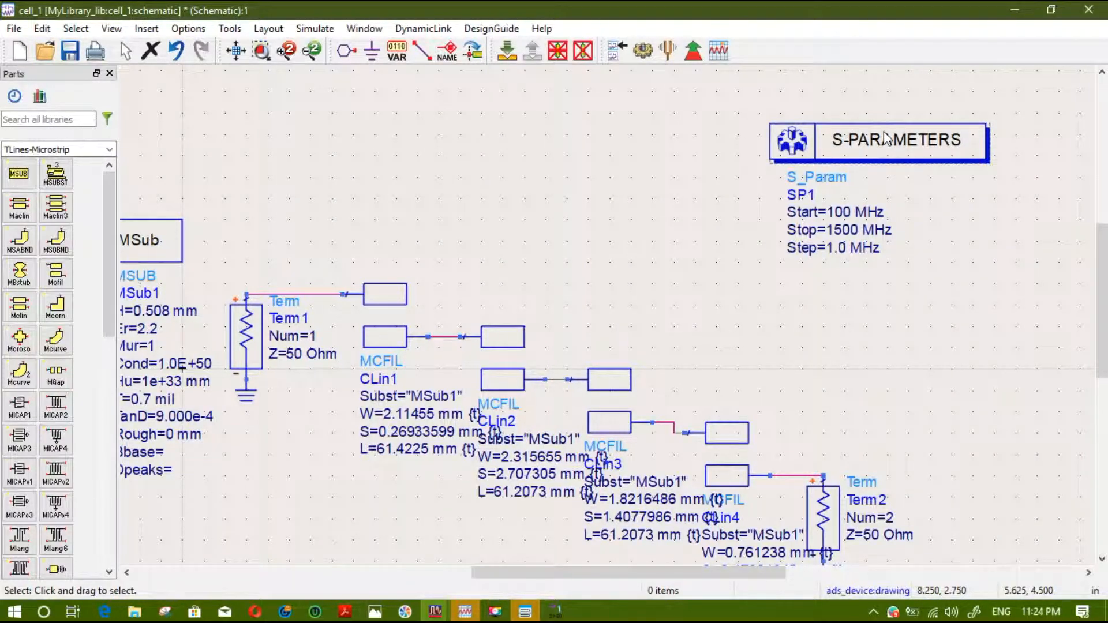
drag(761, 104, 1021, 265)
click(647, 197)
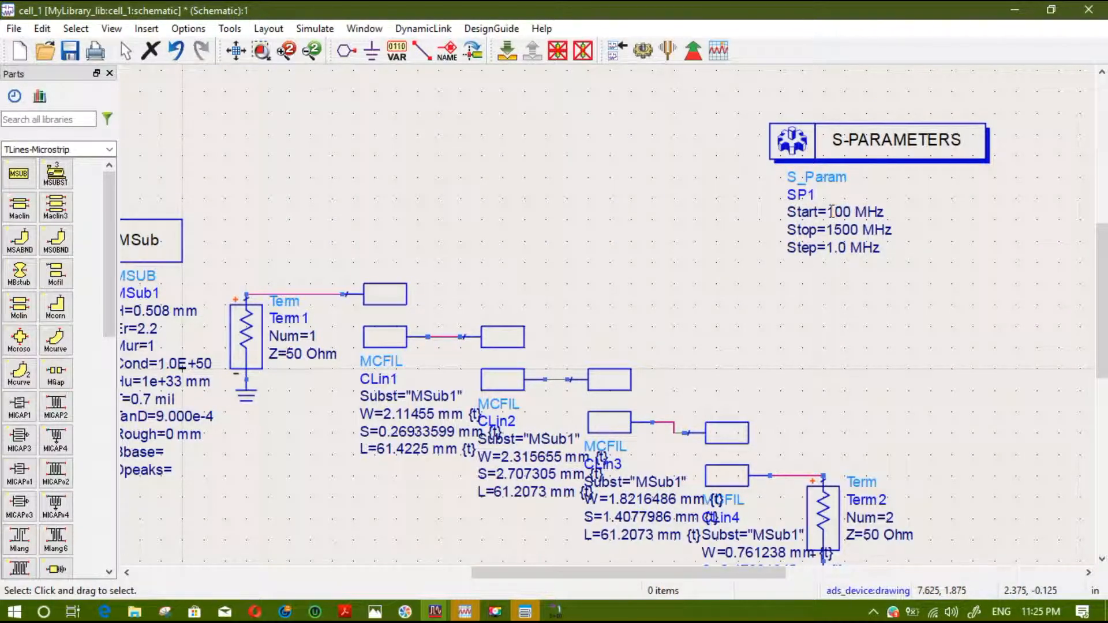
drag(832, 212, 874, 223)
drag(832, 212, 670, 275)
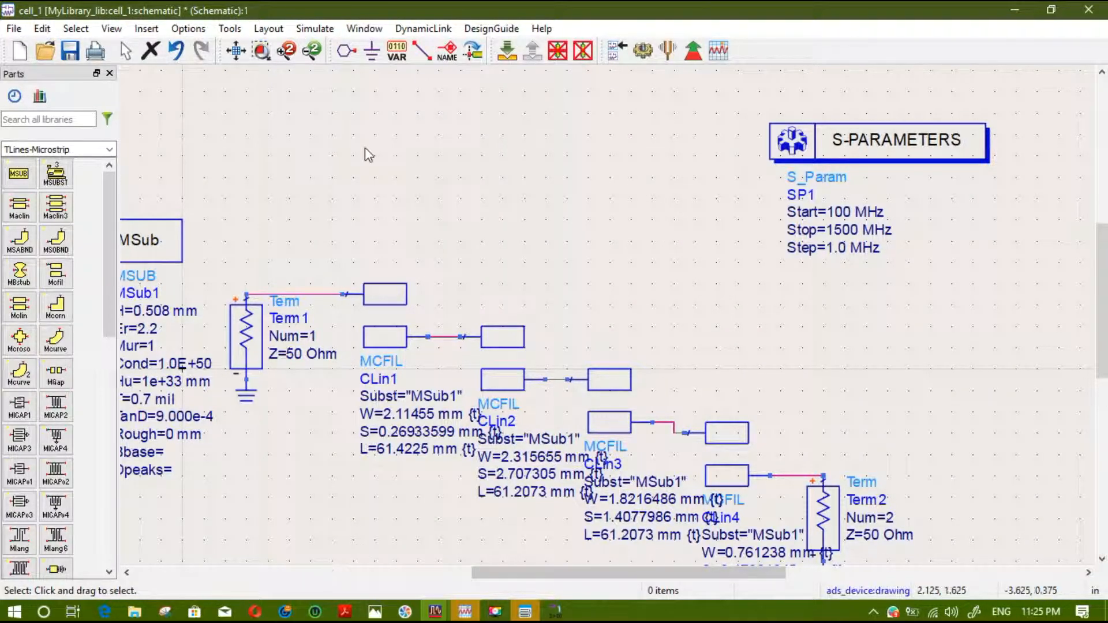
- Open the cell_1.dds data display and examine the dB(S(1,1)) and dB(S(2,1)) traces on its plot
mouse_move(420, 617)
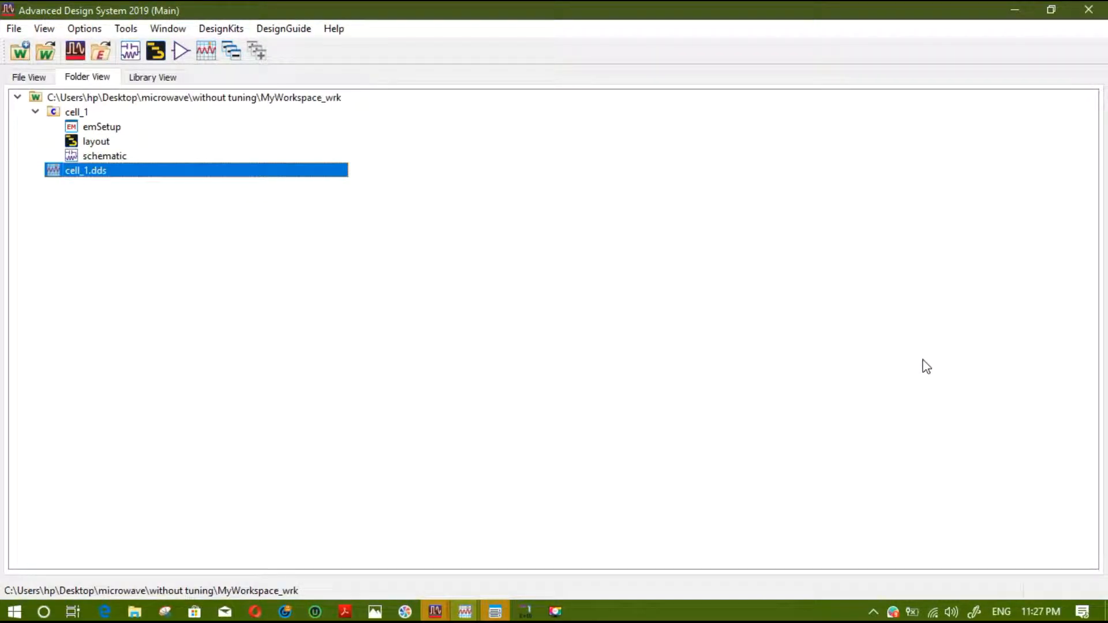
double_click(66, 176)
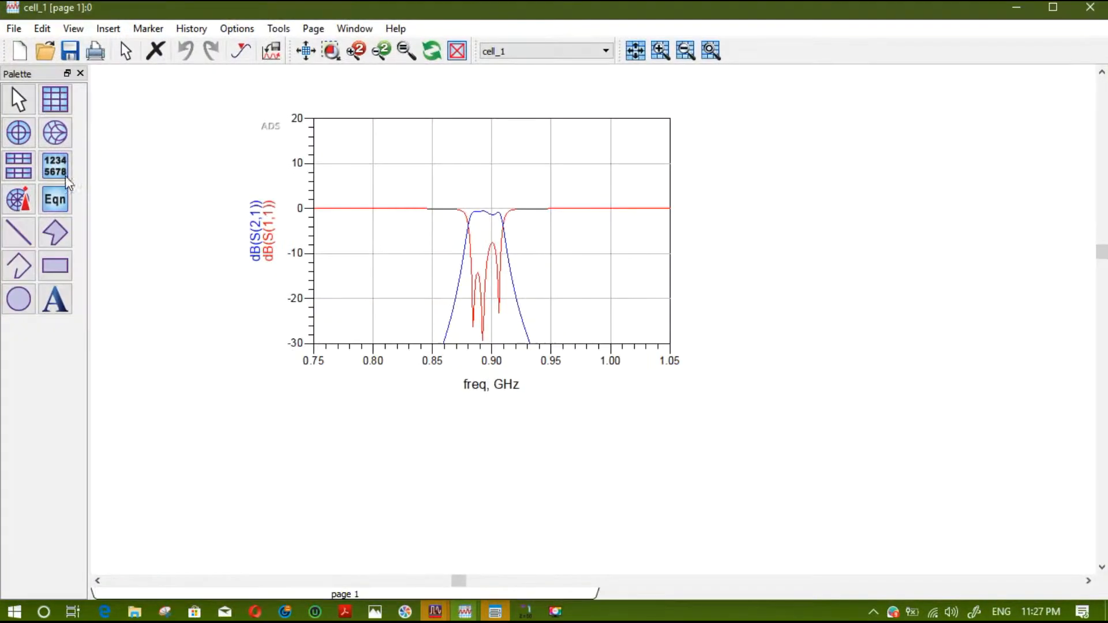
drag(586, 166, 700, 202)
drag(575, 199, 528, 195)
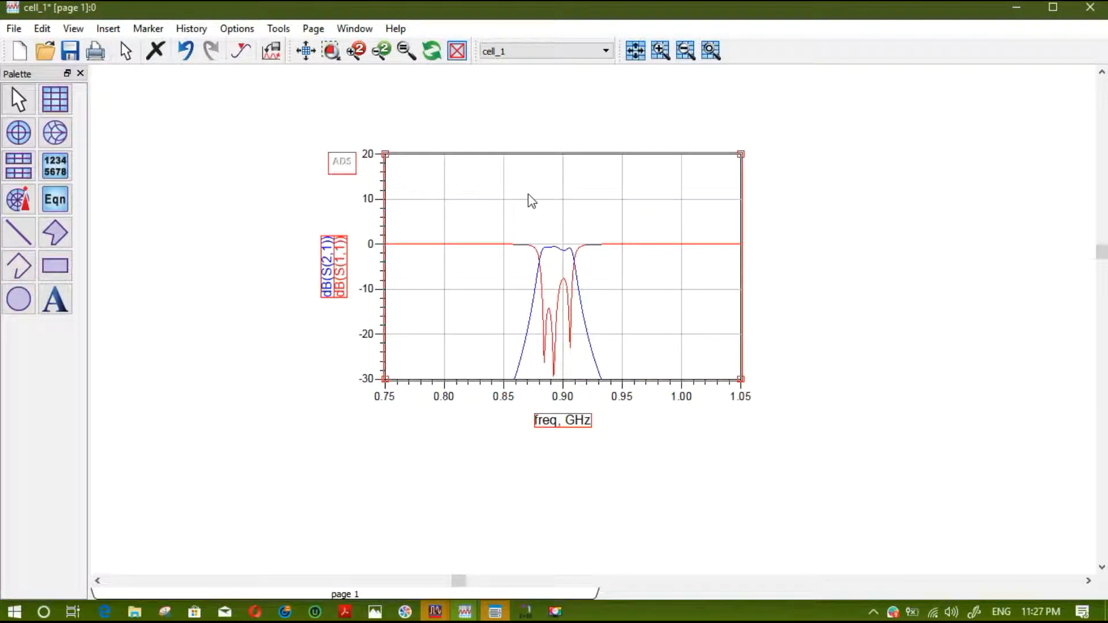
click(492, 246)
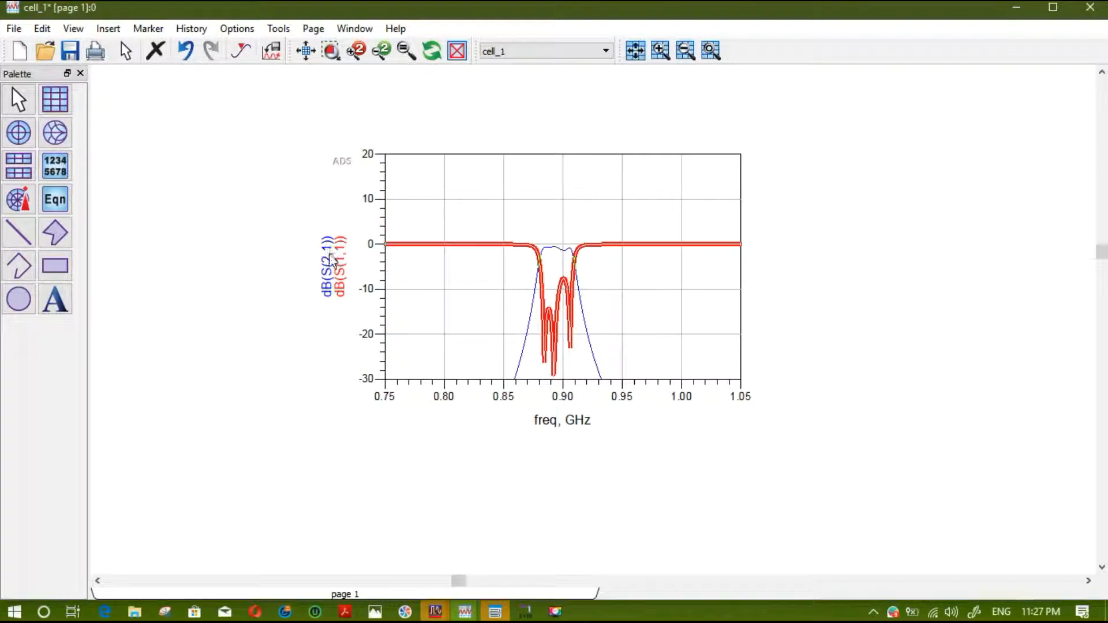
click(559, 247)
click(556, 254)
drag(555, 203, 542, 181)
- Insert a second rectangular plot with S(1,1) and S(2,1) in dB and arrange it beside the existing plot
click(64, 104)
click(789, 153)
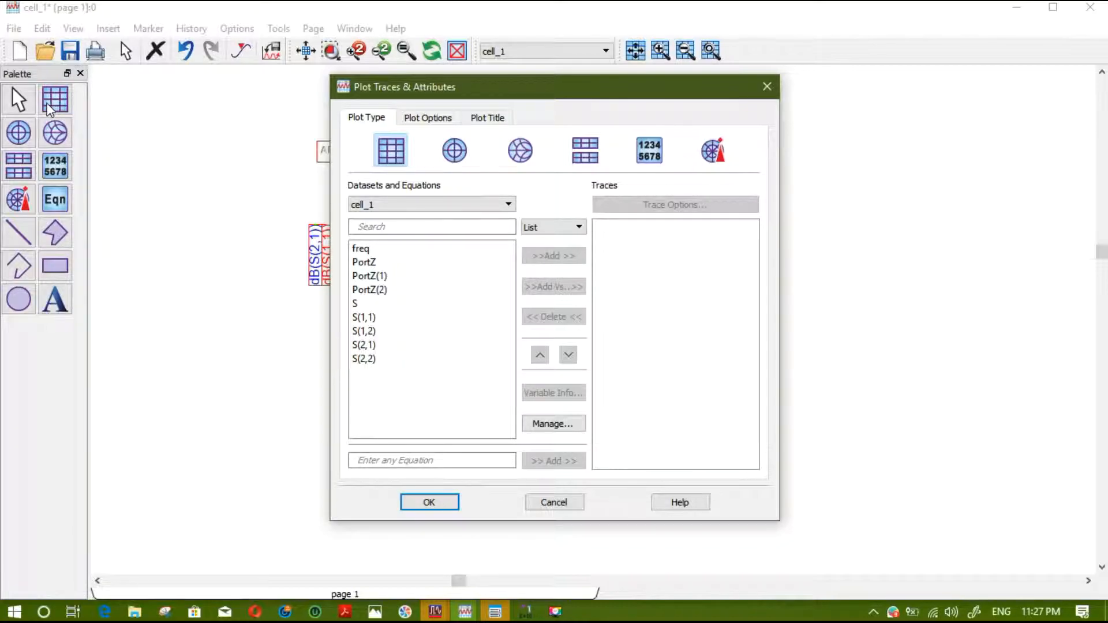
double_click(379, 316)
click(520, 409)
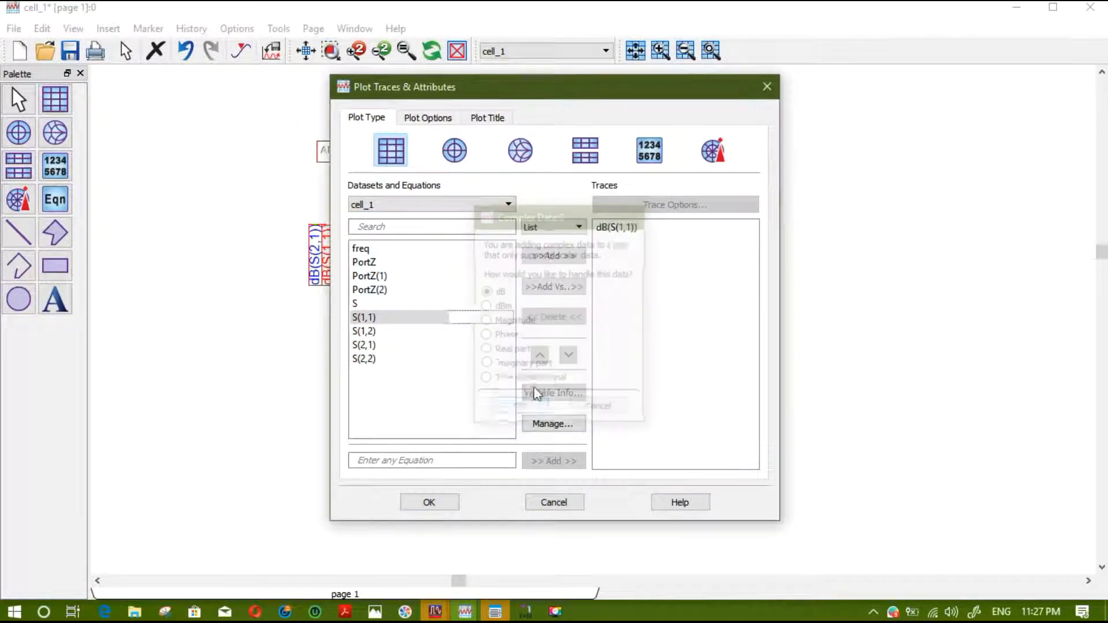
click(357, 348)
double_click(356, 349)
click(516, 407)
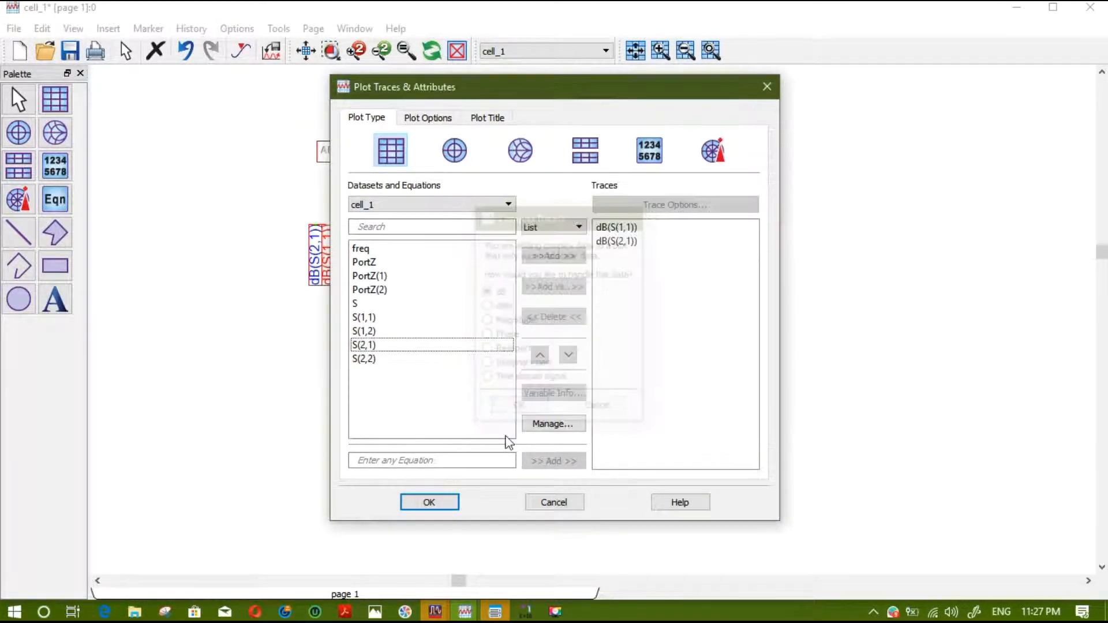
key(Return)
drag(822, 317, 786, 307)
drag(534, 208, 380, 195)
drag(816, 245, 764, 254)
- Magnify the new plot's axes to 0.2–1.3 GHz and -60 to 60 dB
click(661, 51)
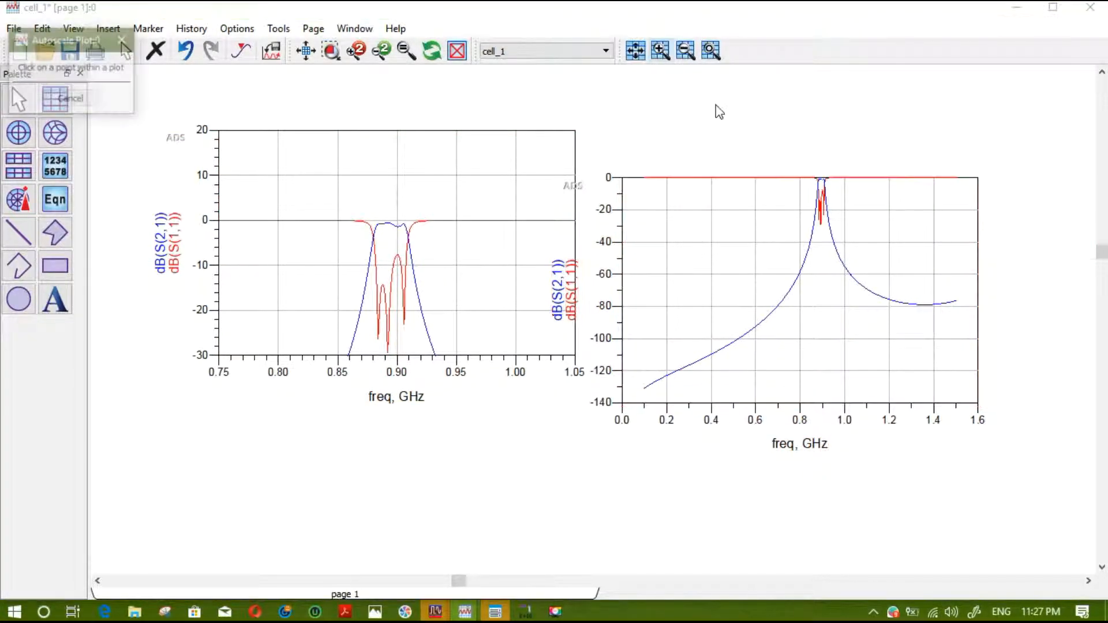
click(841, 237)
double_click(840, 233)
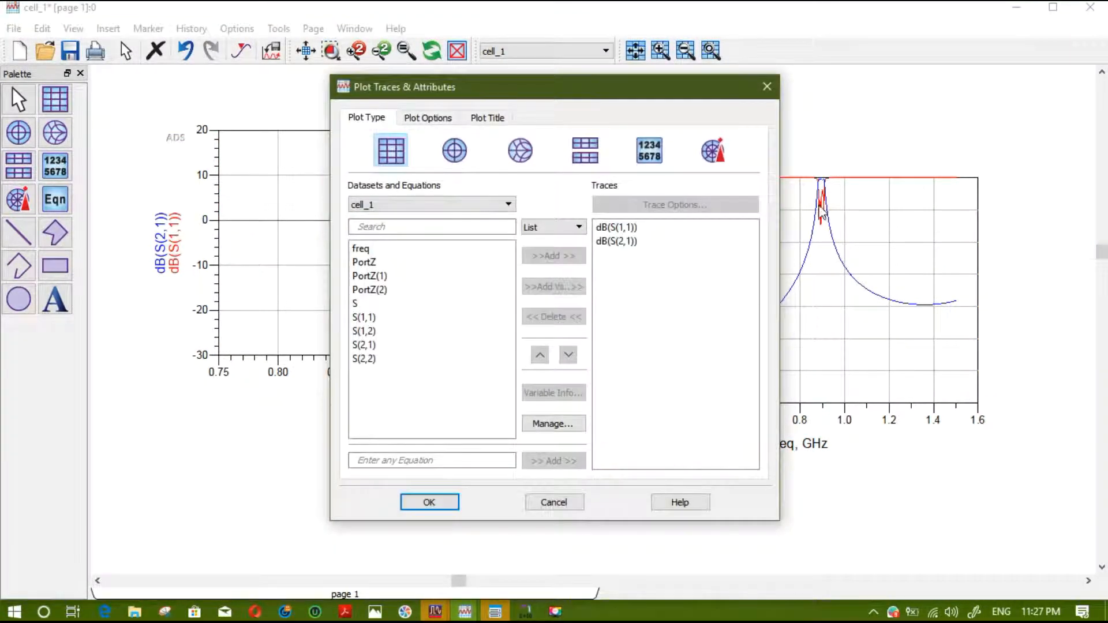
click(769, 88)
scroll(663, 327, up, 2)
scroll(634, 348, down, 1)
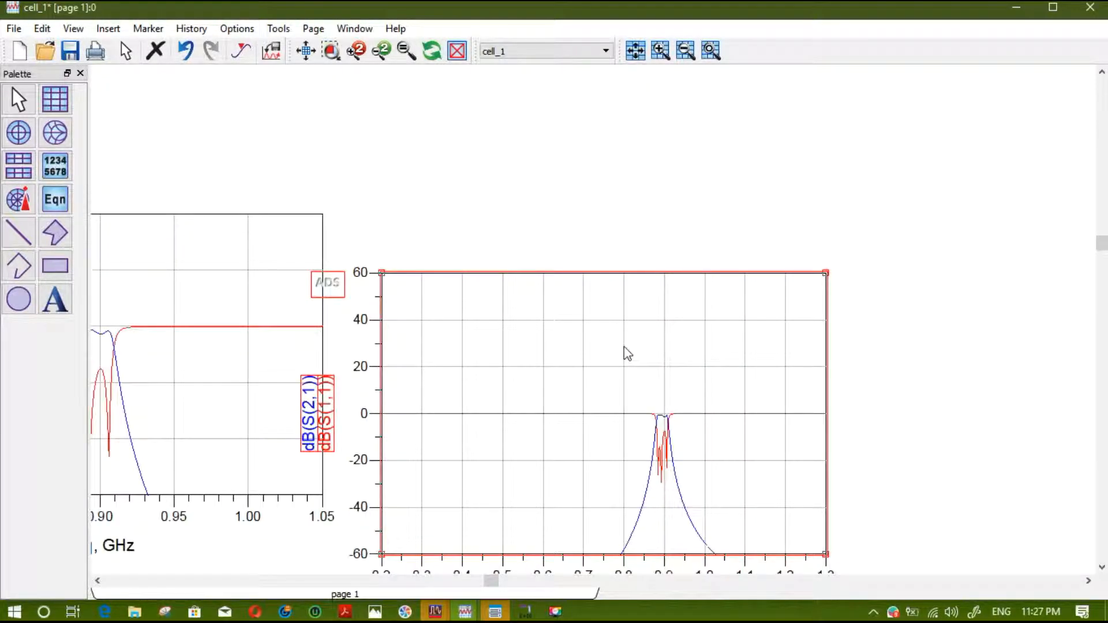
- Magnify the new plot's axes further, to 0.60–1.20 GHz and -40 to 30 dB
drag(625, 346, 654, 288)
drag(229, 298, 317, 283)
drag(600, 306, 670, 276)
scroll(695, 323, up, 1)
click(636, 51)
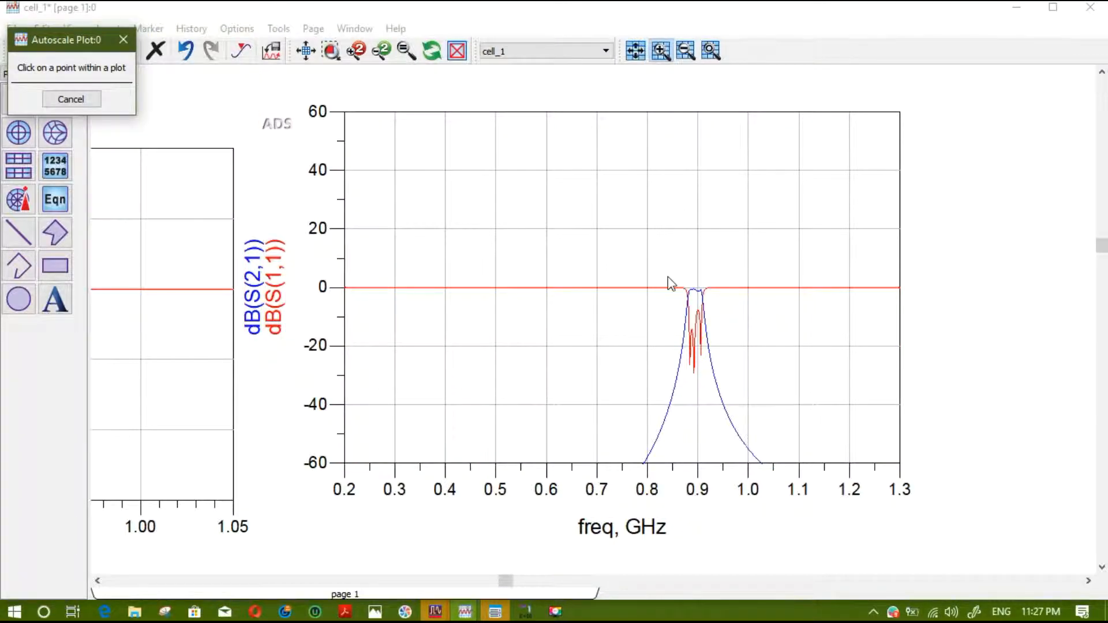
click(670, 283)
click(593, 284)
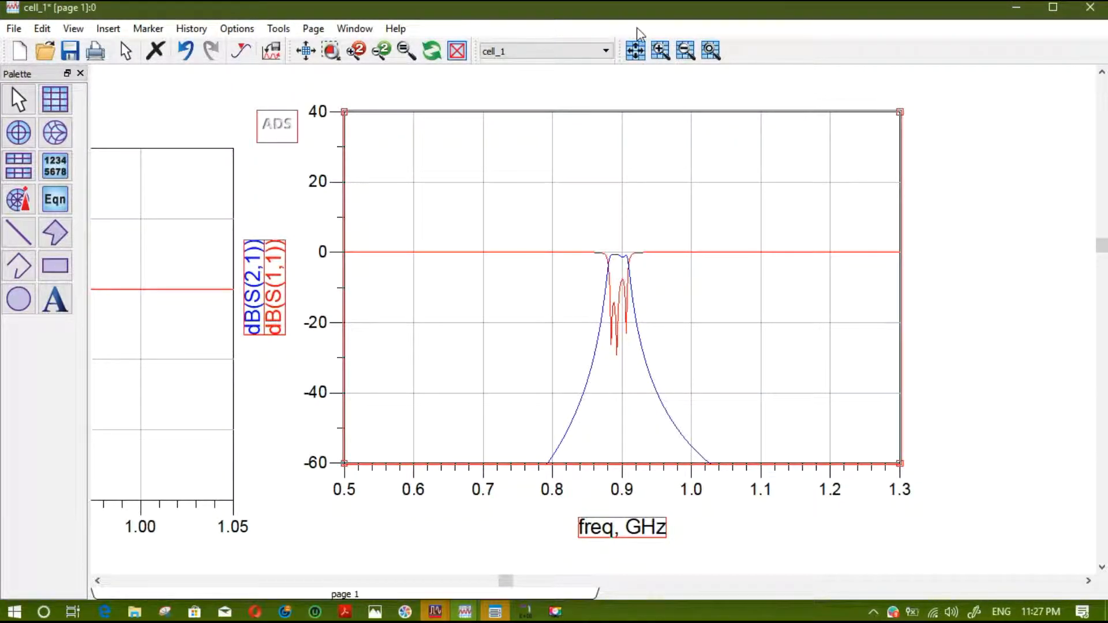
click(636, 50)
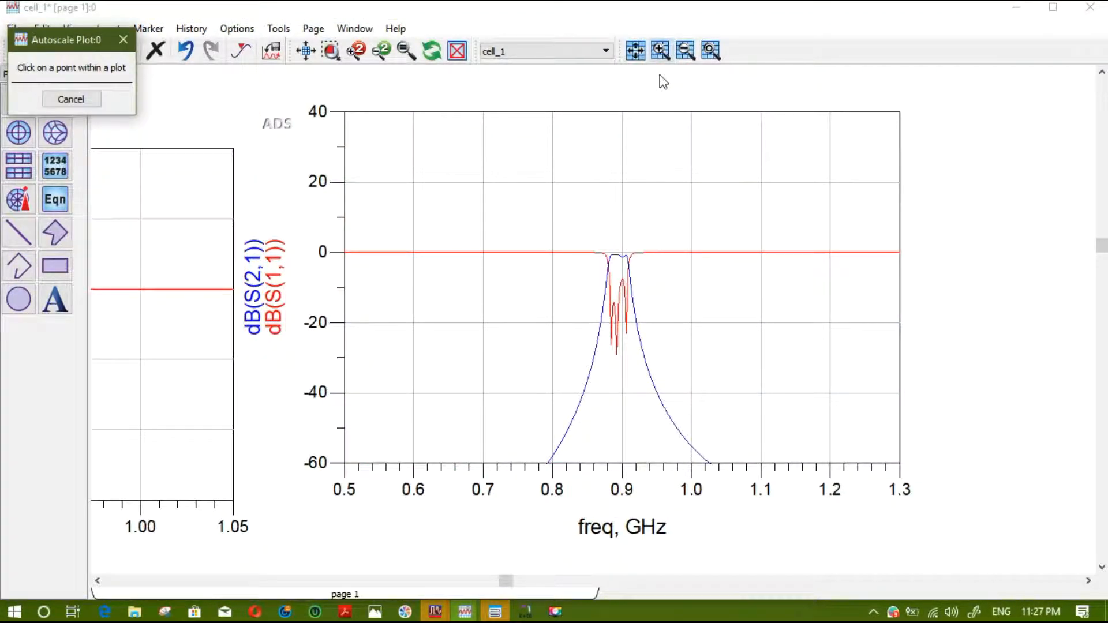
click(450, 272)
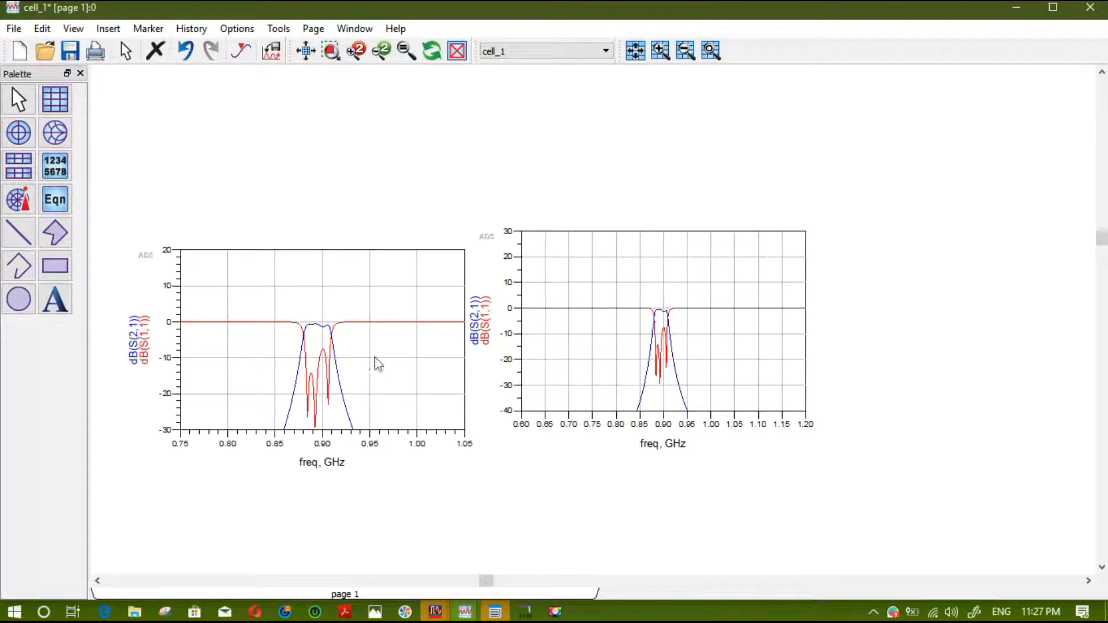
- Delete the newly added plot and review the available marker commands
click(700, 279)
key(Delete)
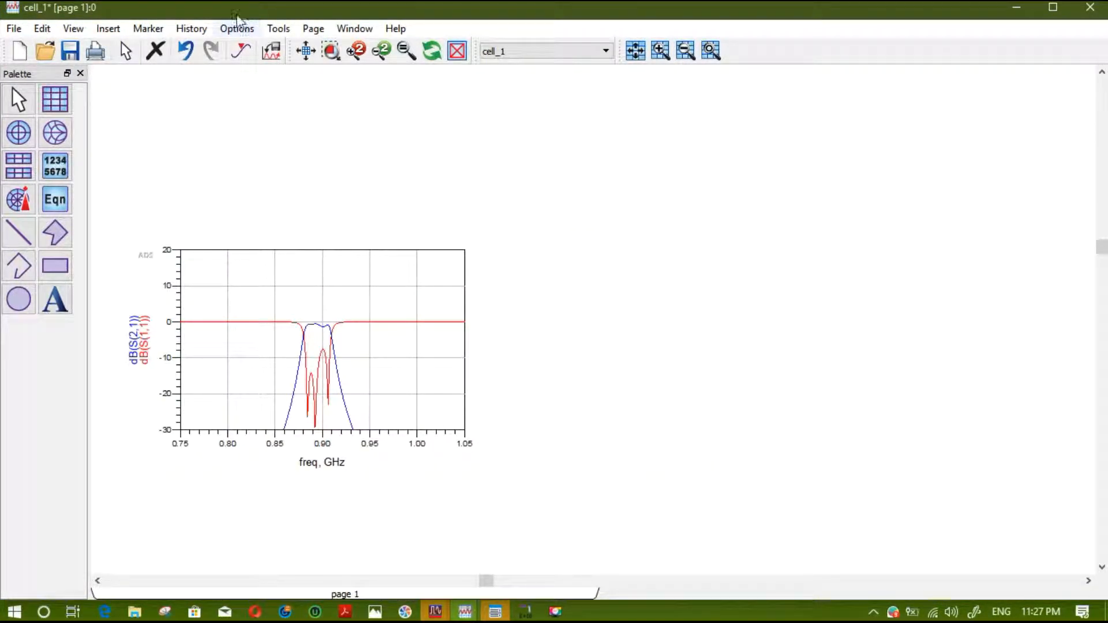
click(146, 30)
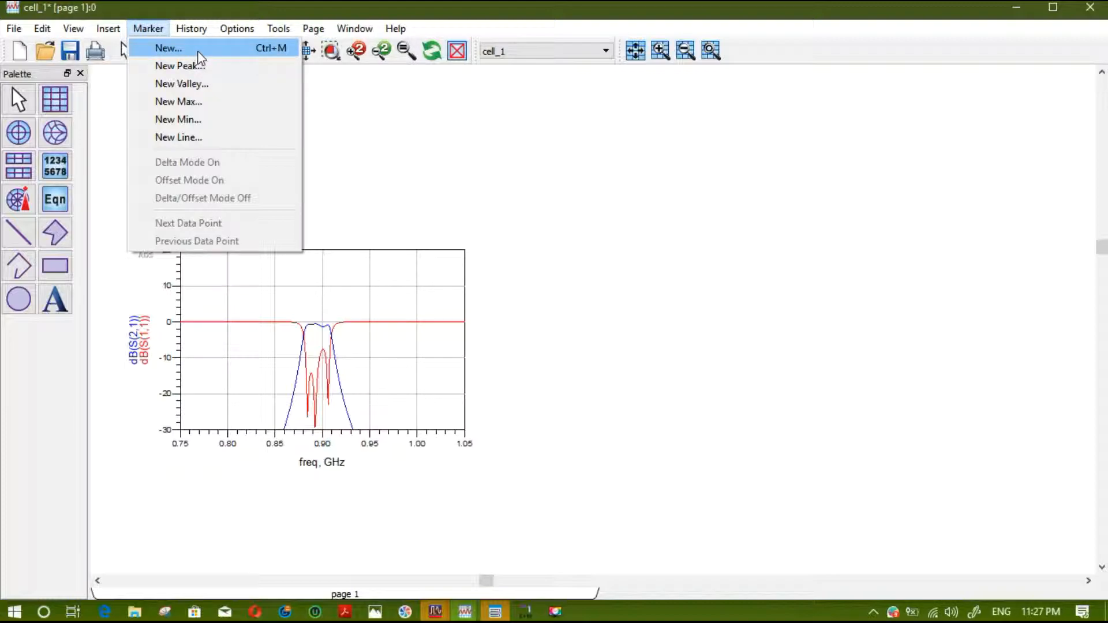
click(434, 153)
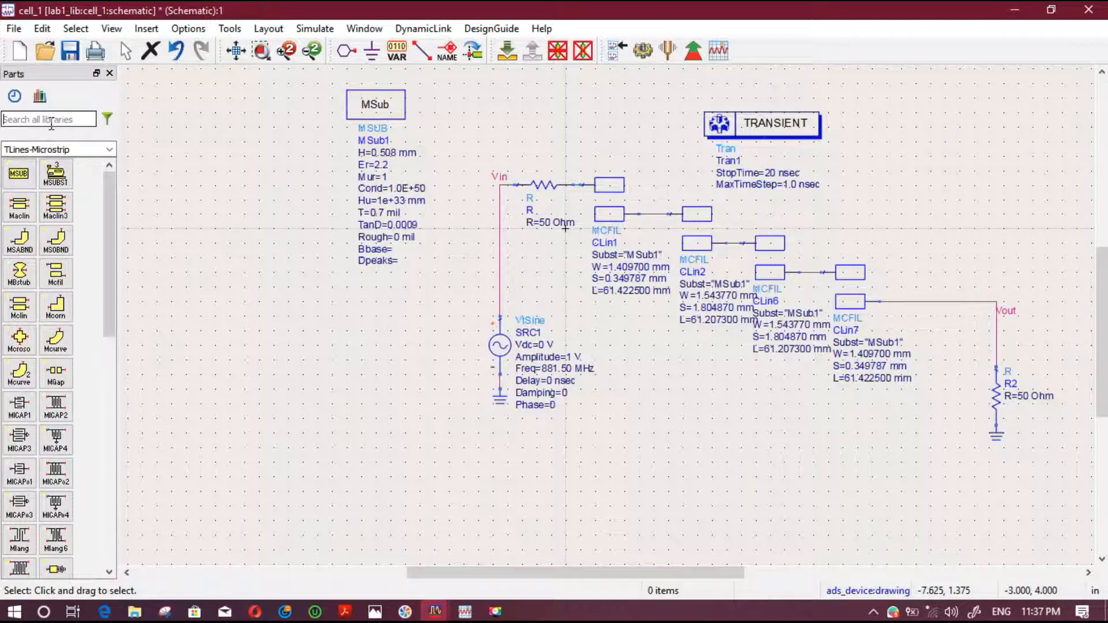
- Search the parts for "term", place a Term component in the empty area beside the sine source, and remove it again
text(term)
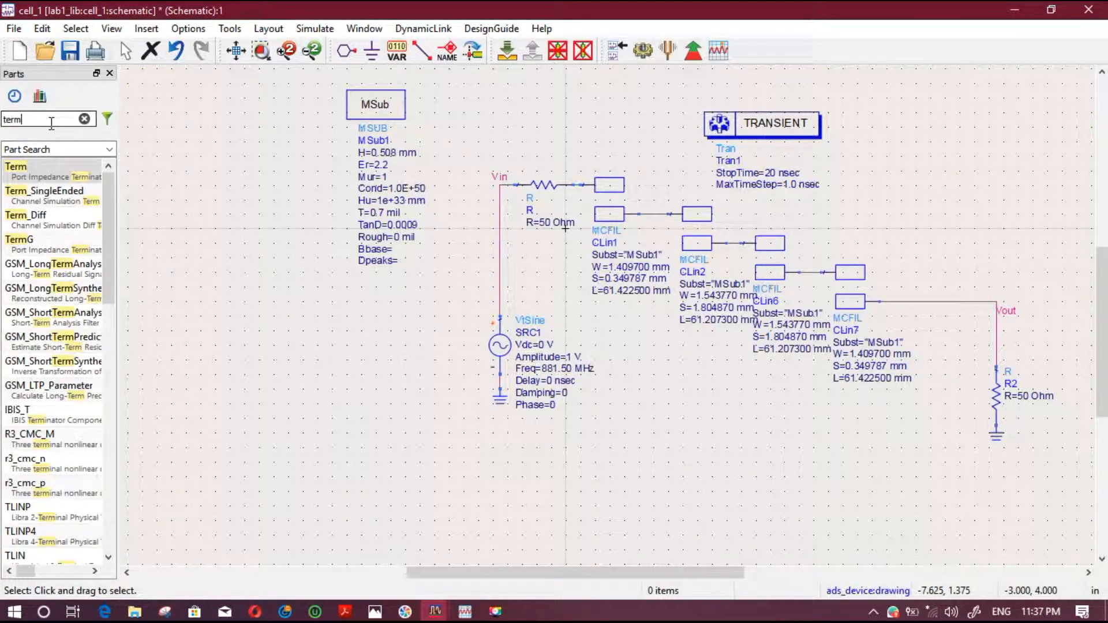
click(50, 168)
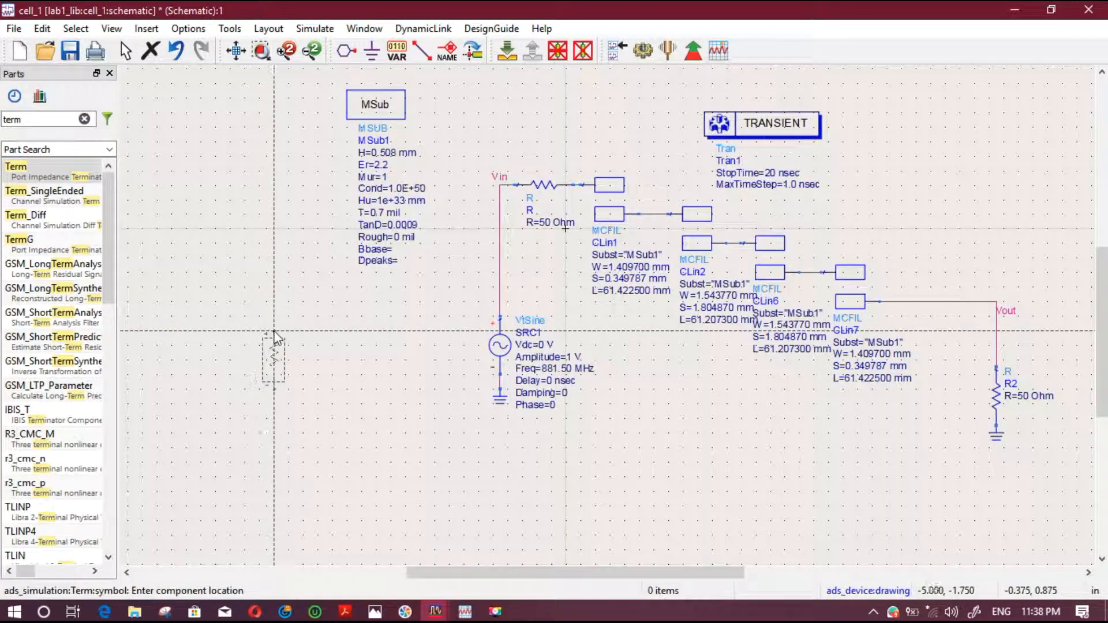
click(296, 325)
key(Escape)
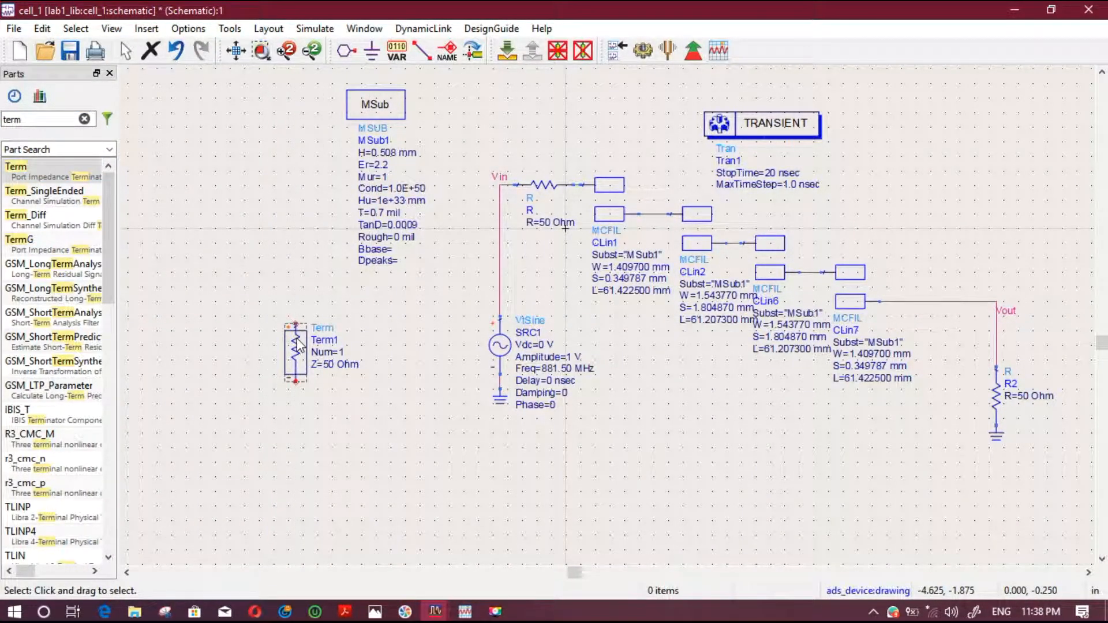
drag(299, 338, 323, 369)
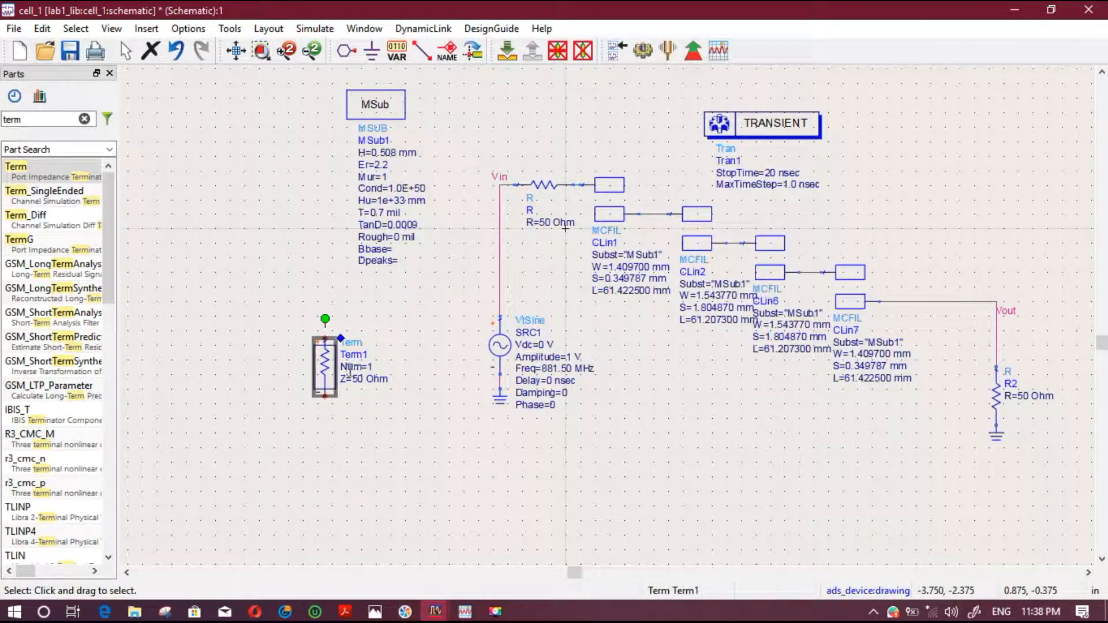
key(Delete)
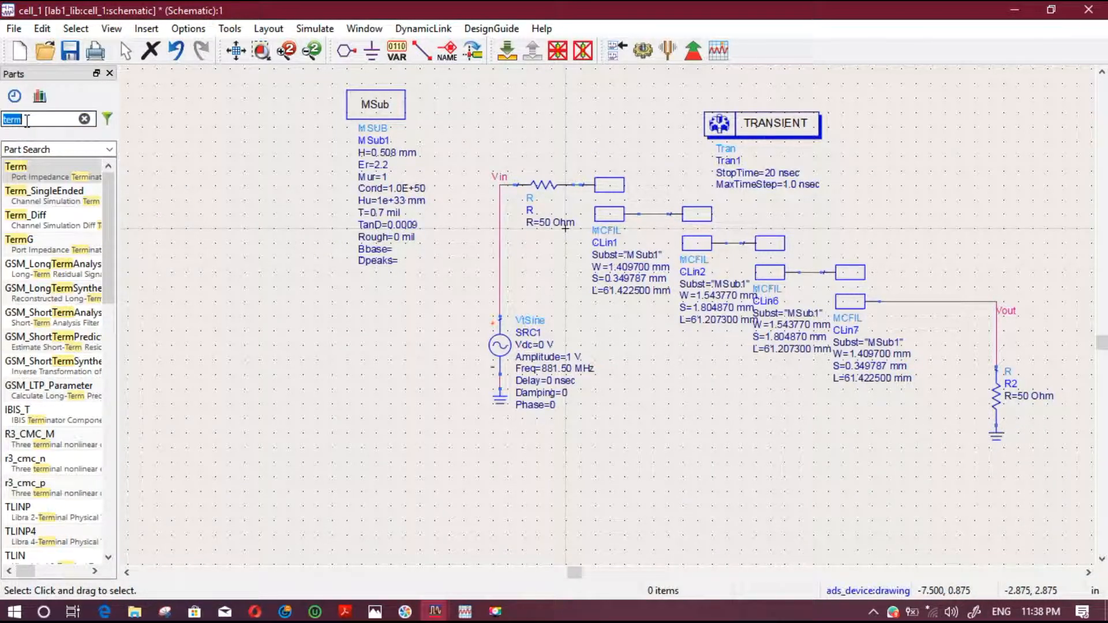
- Search the parts for "vts", place a VtSine source in the empty area beside the existing sine source, and delete it again
text(v)
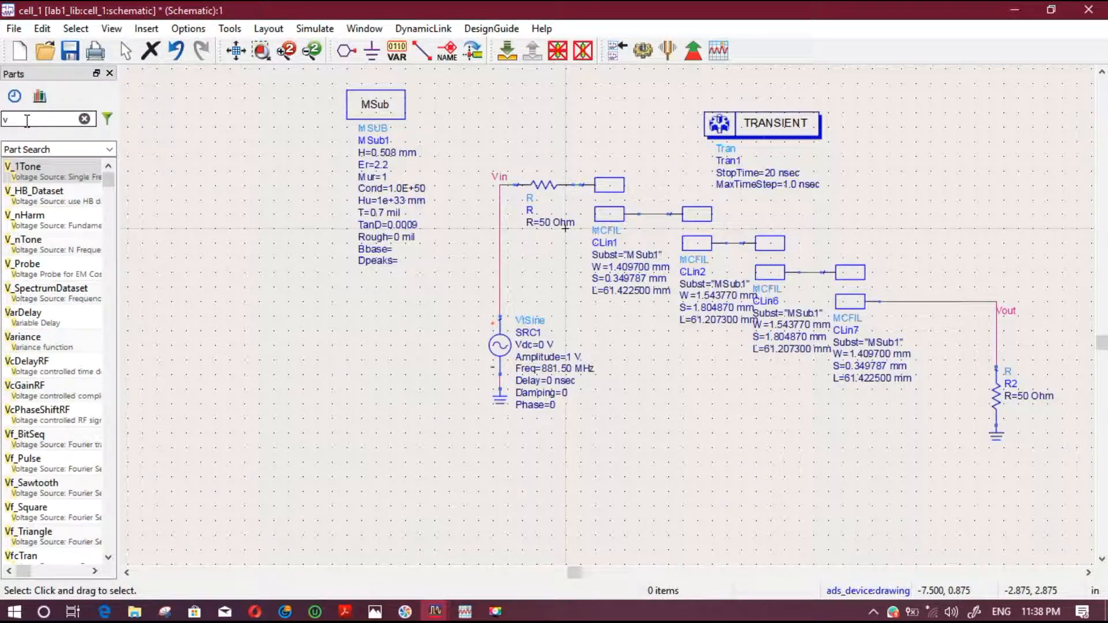
text(ts)
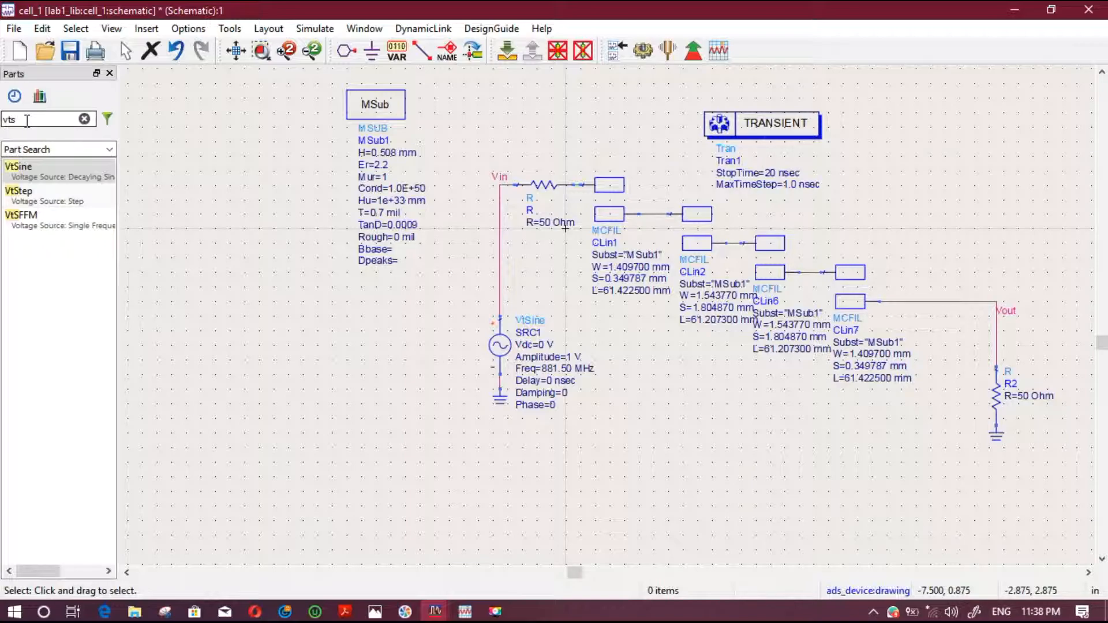
click(46, 175)
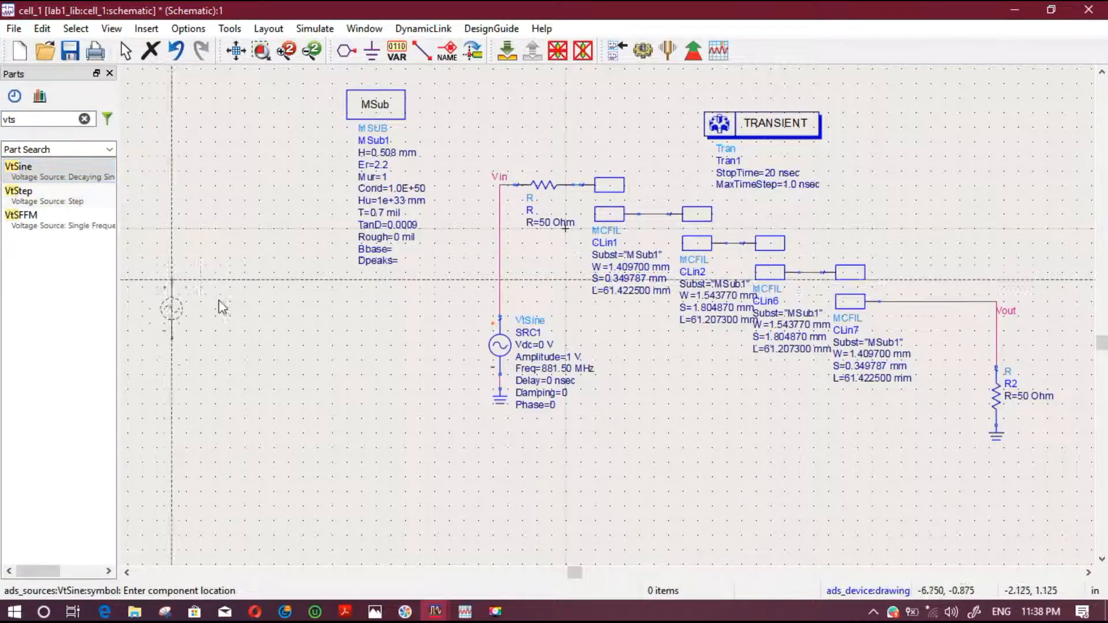
click(354, 363)
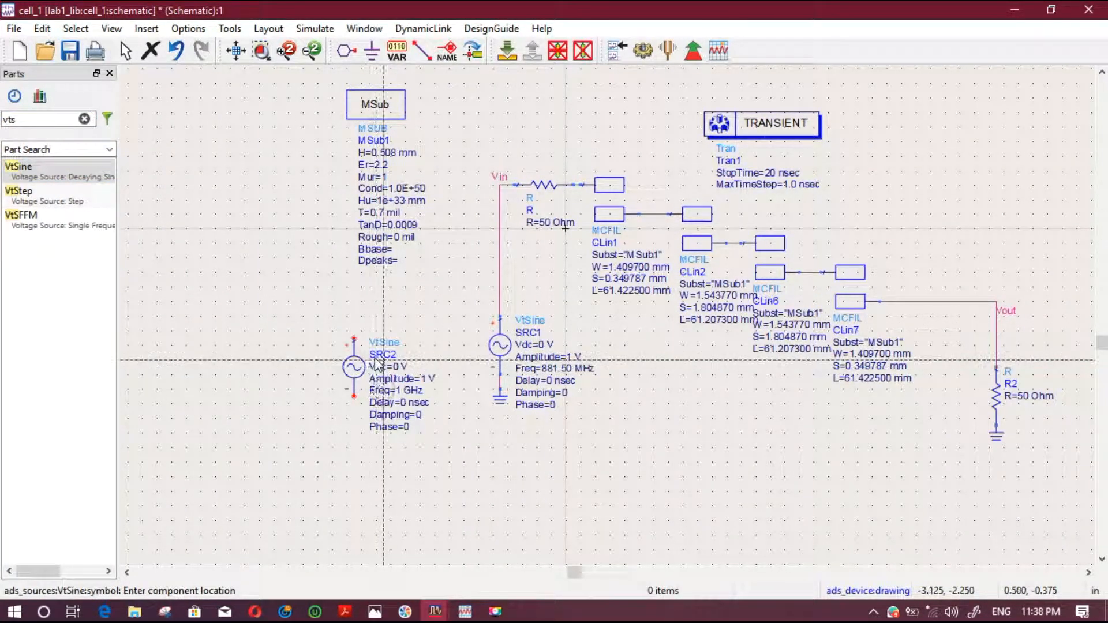
key(Delete)
click(355, 359)
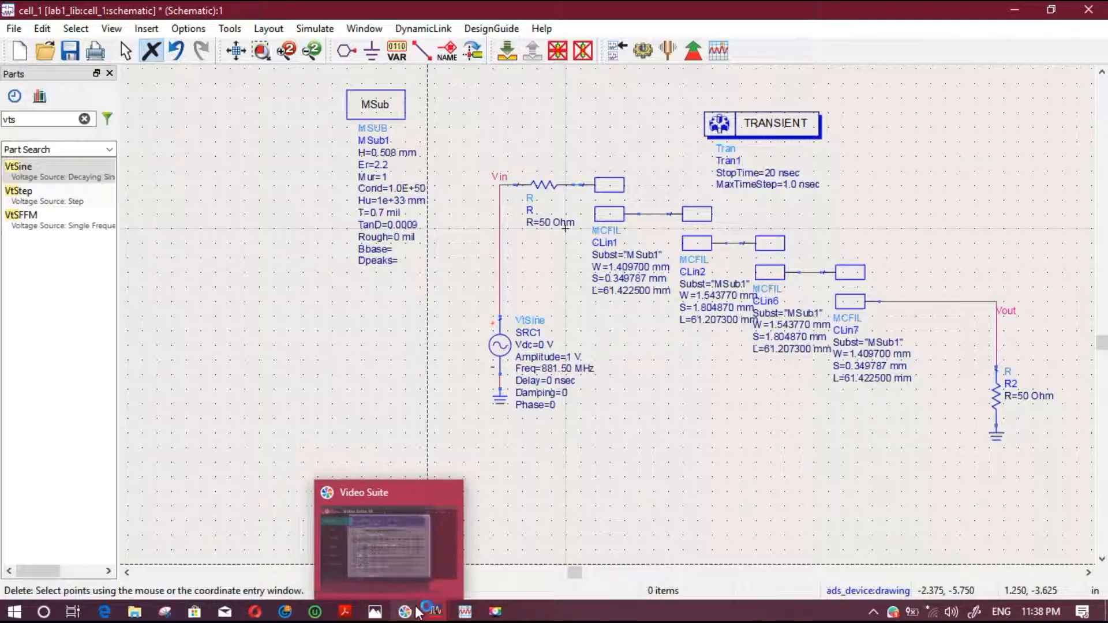
- Switch to the handwritten calculations PDF in Acrobat Reader and review the filter specifications down to the centre frequency calculation
mouse_move(354, 615)
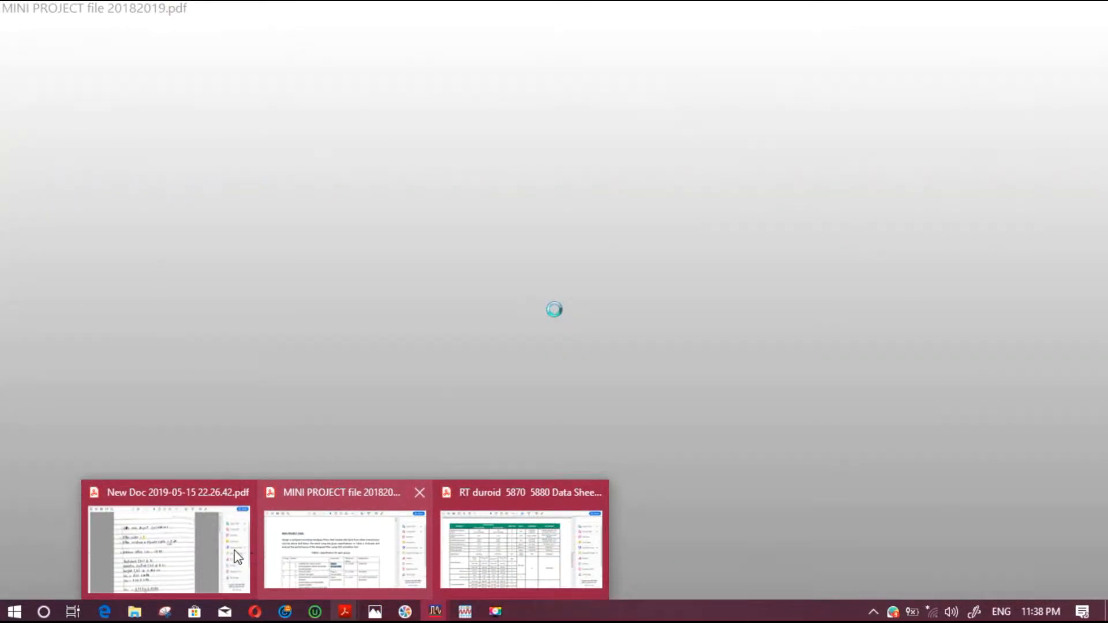
click(234, 555)
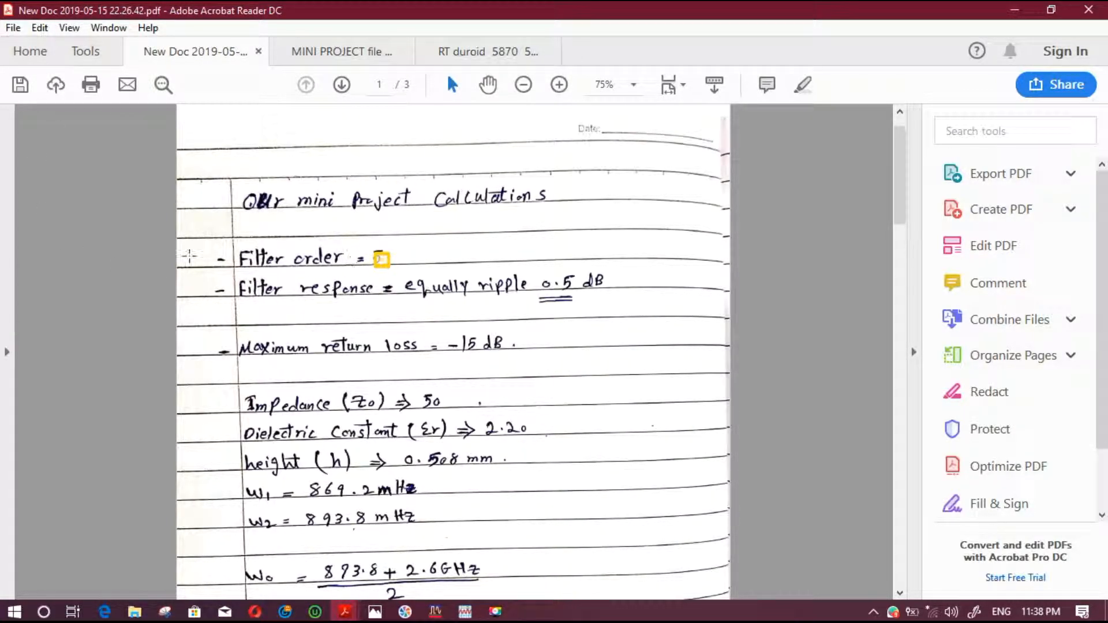
mouse_move(376, 263)
scroll(540, 285, down, 1)
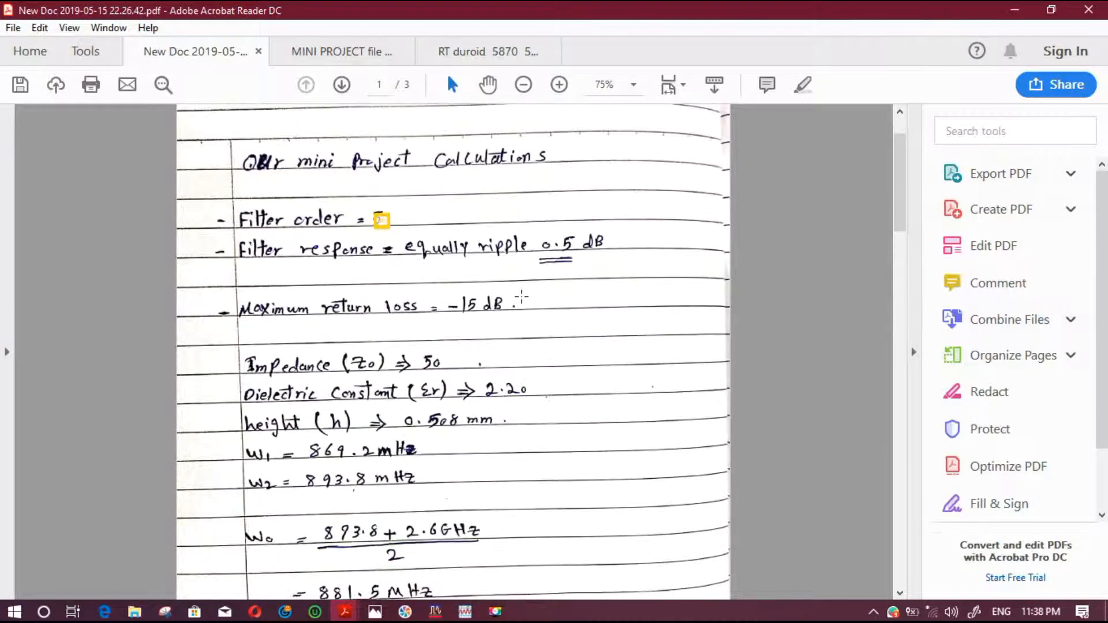
scroll(415, 330, down, 2)
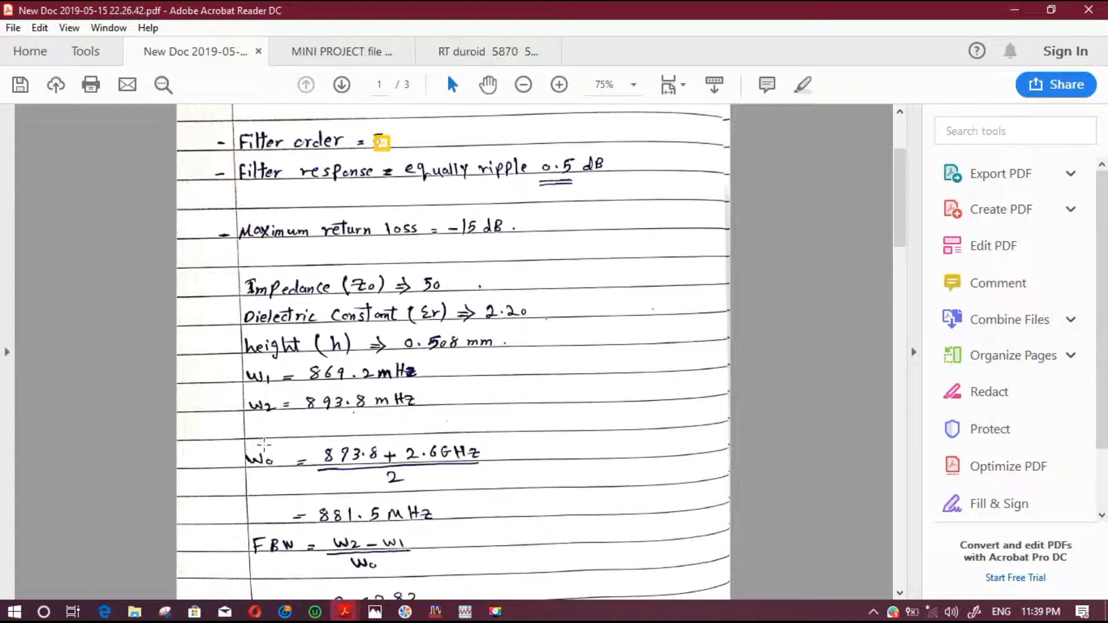
scroll(214, 421, down, 1)
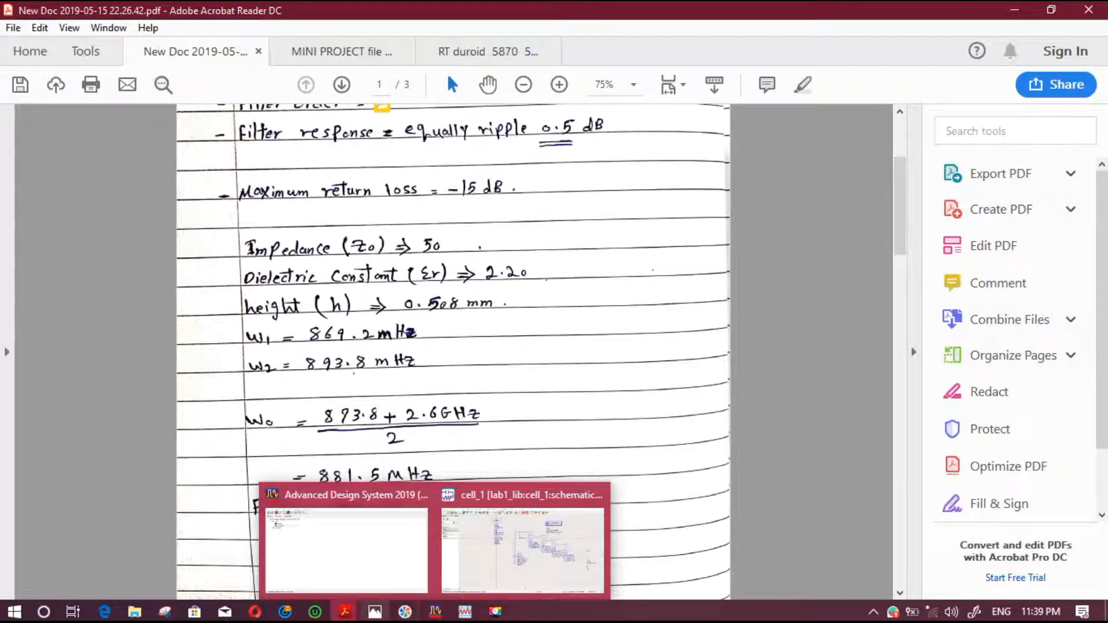
- Switch back to the cell_1 schematic in ADS and run the transient simulation
mouse_move(436, 612)
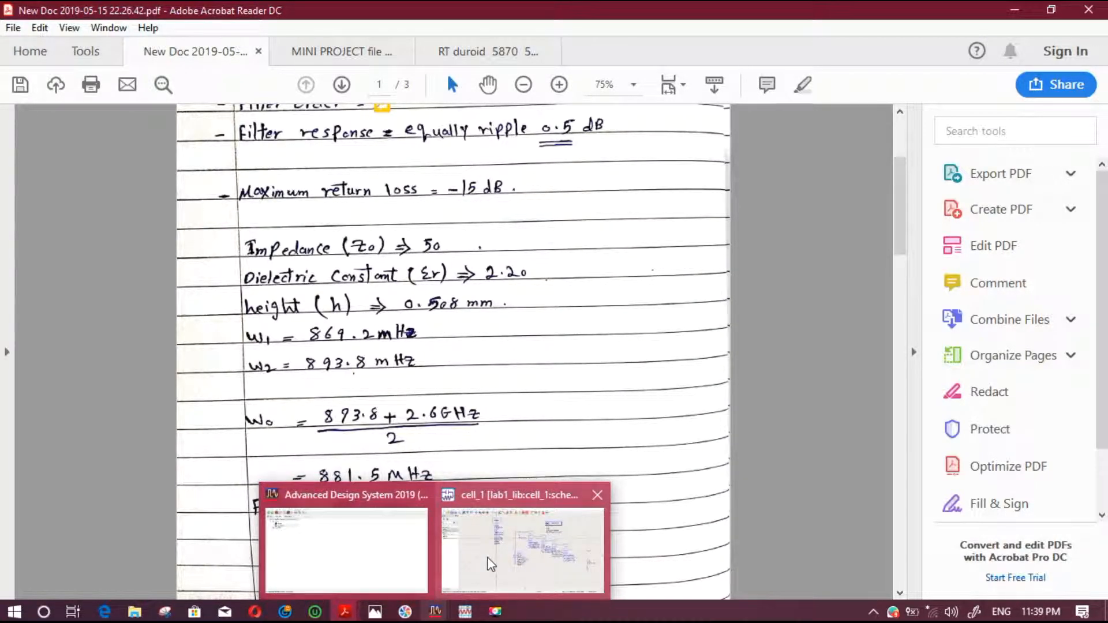
click(495, 557)
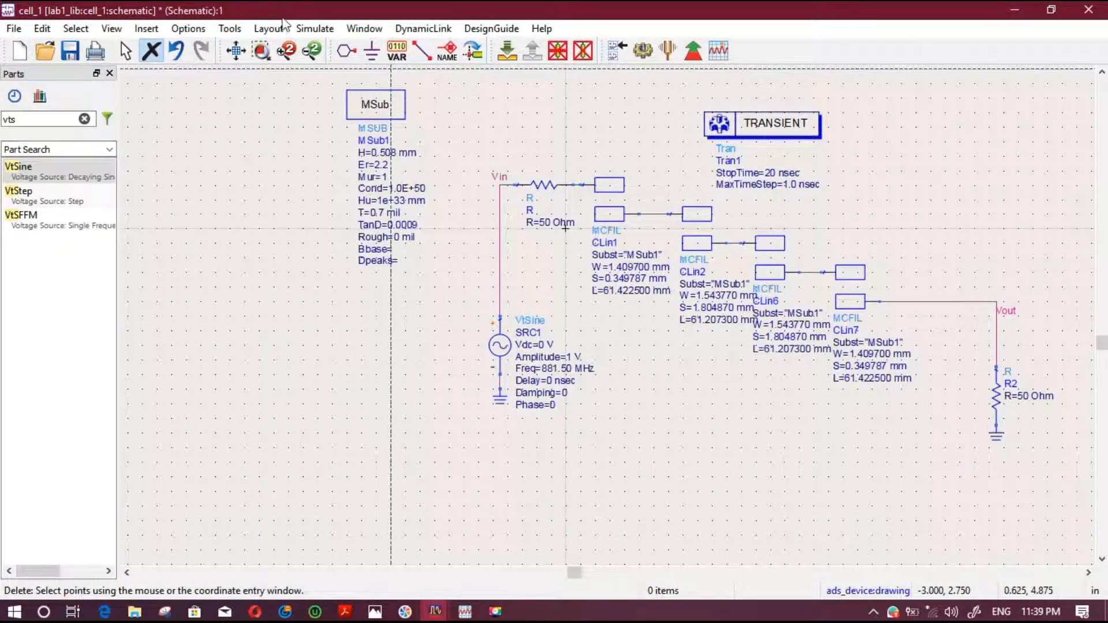
click(315, 33)
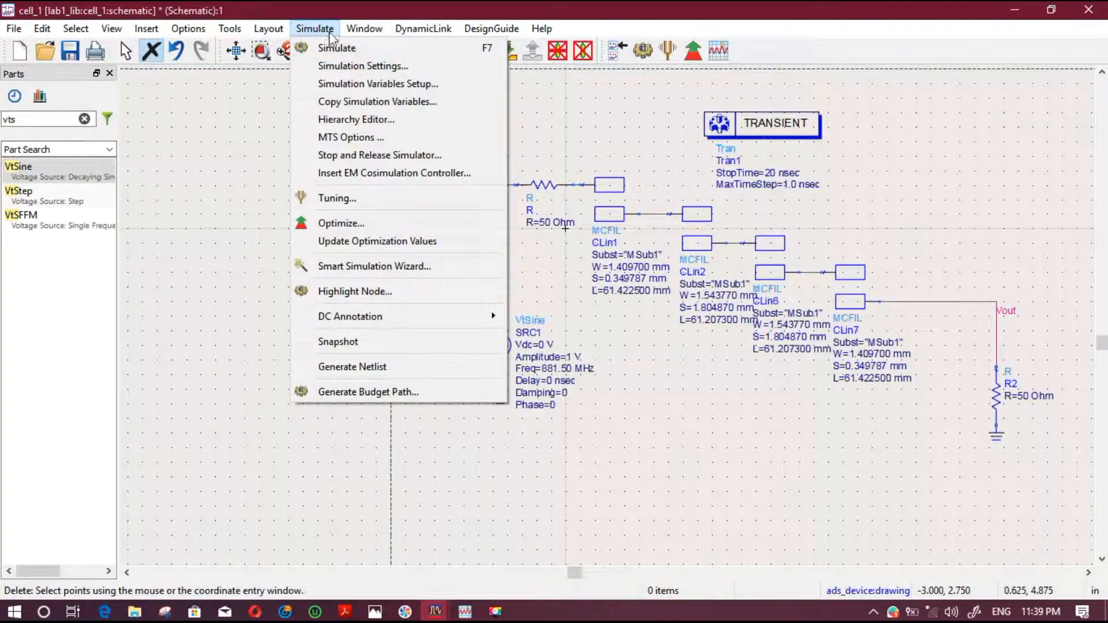
click(338, 52)
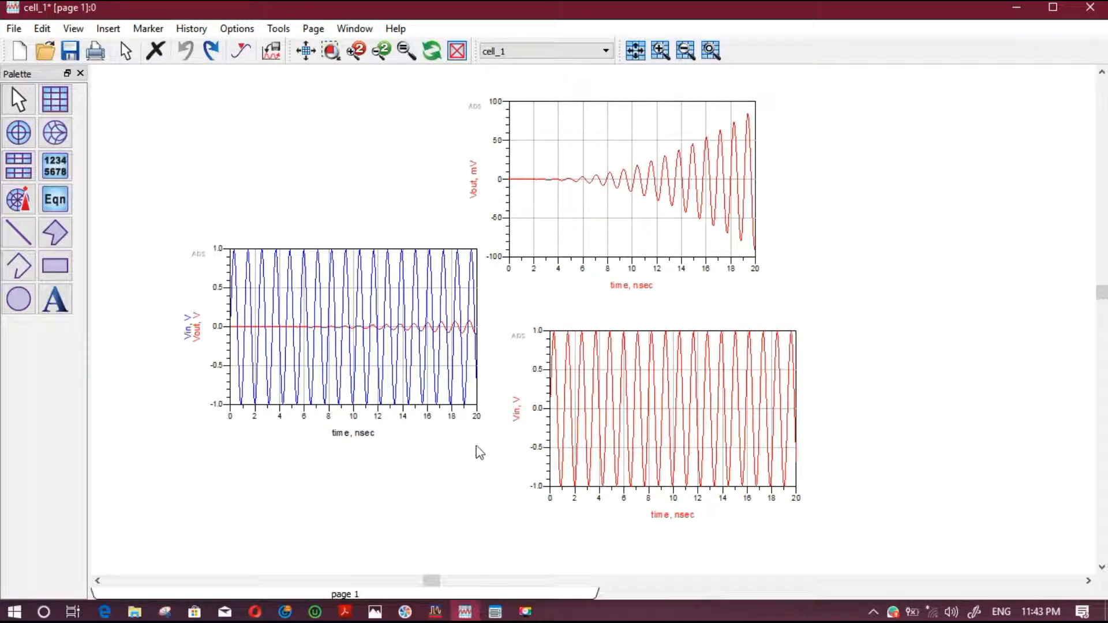
- Return to the cell_1 schematic, set the sine source SRC1's frequency to 700 MHz, and rerun the transient simulation
mouse_move(474, 618)
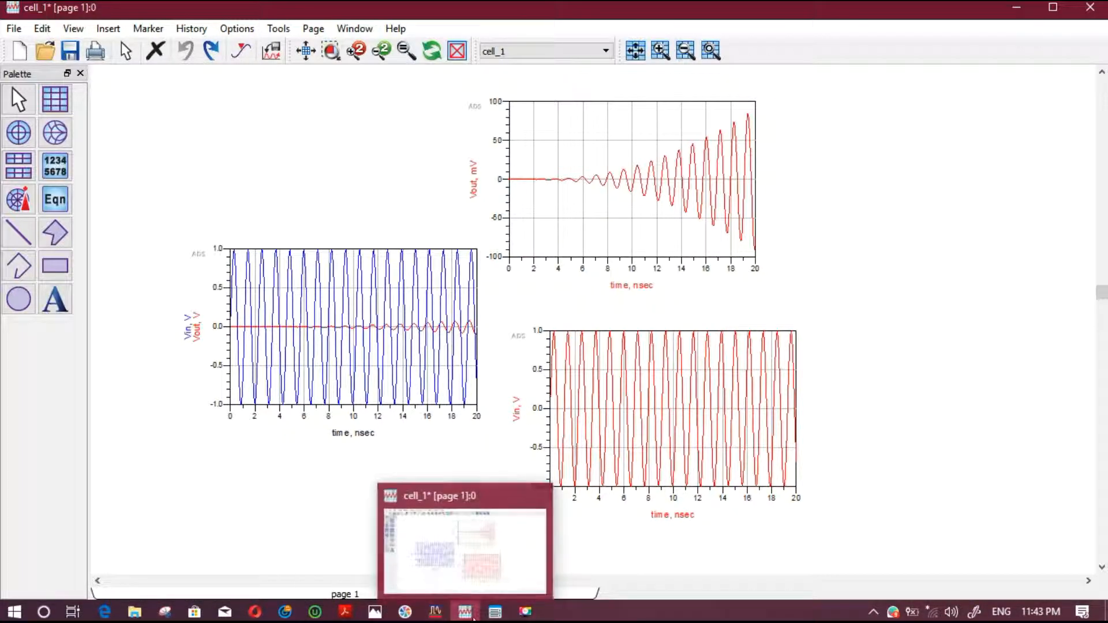
mouse_move(436, 613)
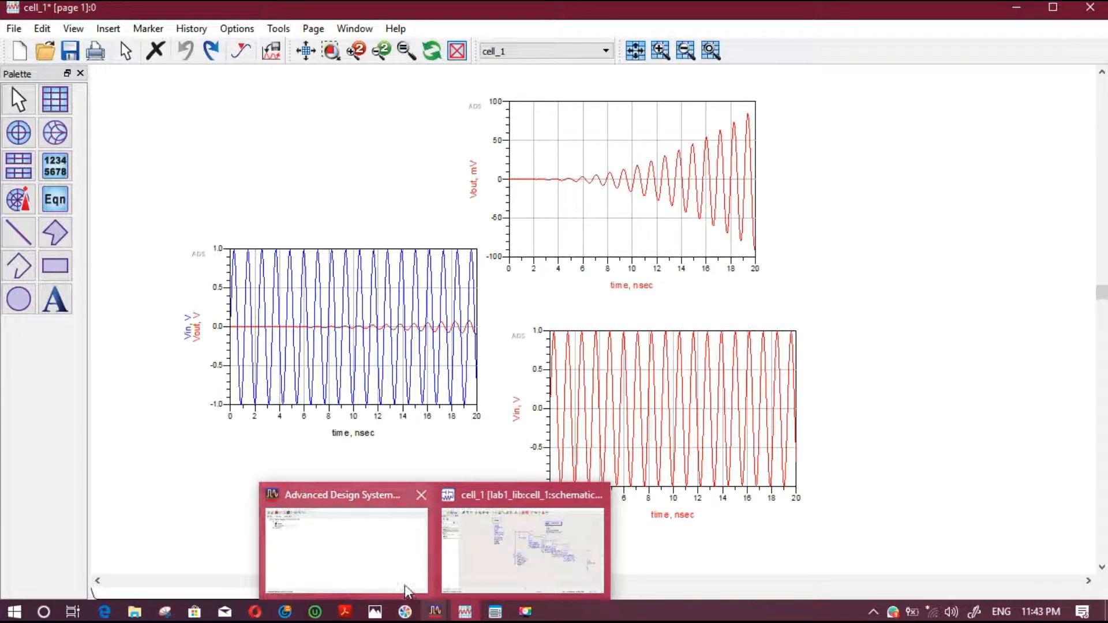
click(514, 559)
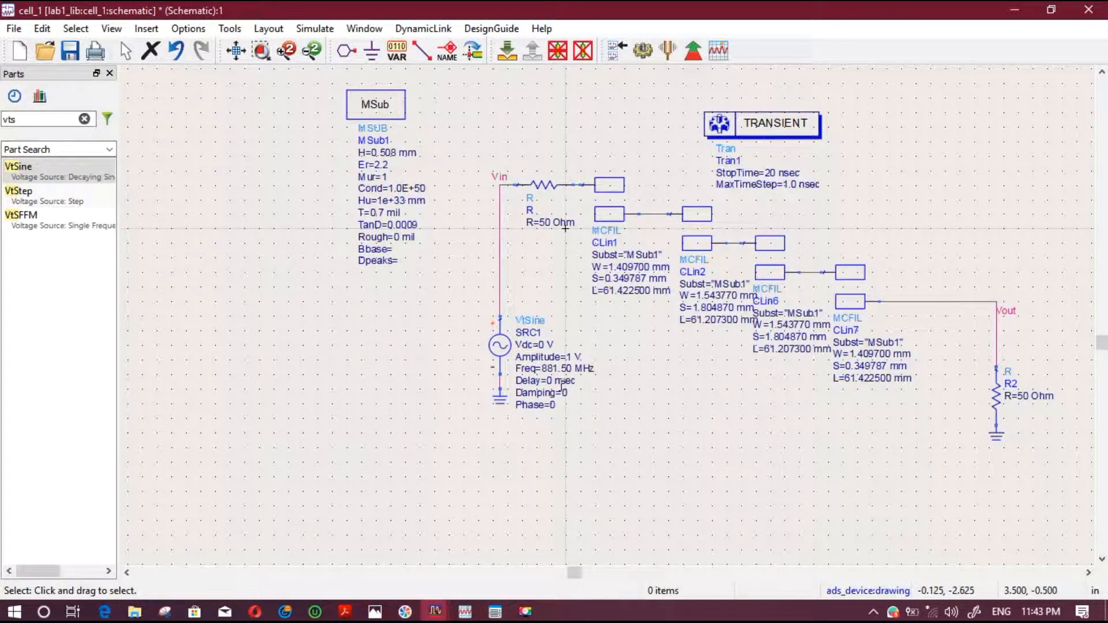
click(563, 383)
key(Escape)
double_click(557, 369)
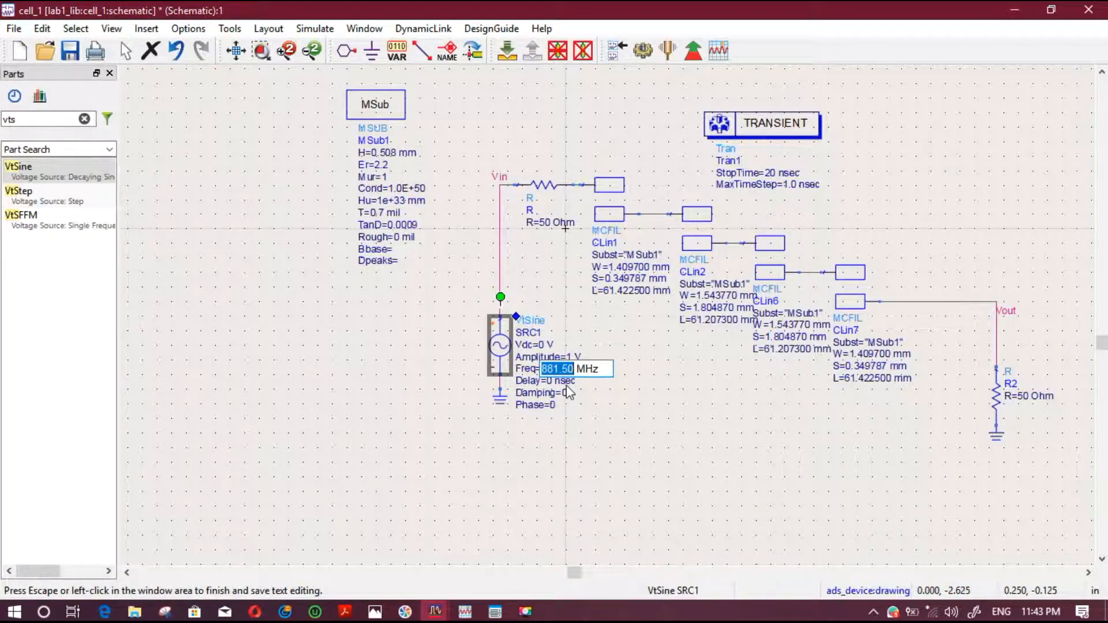
text(700)
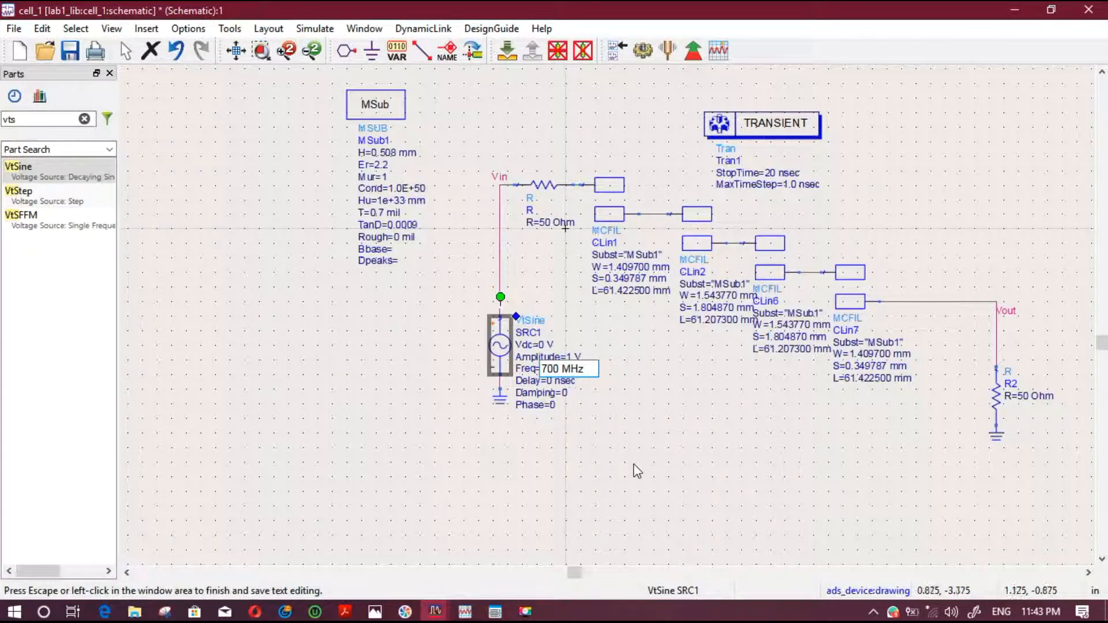
click(314, 28)
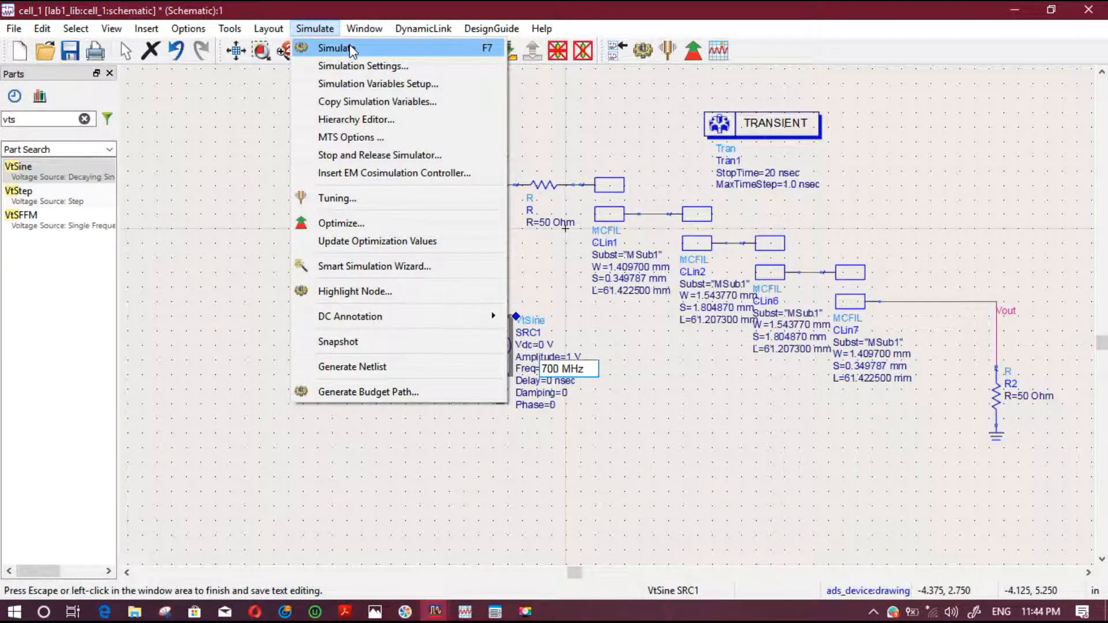
click(350, 50)
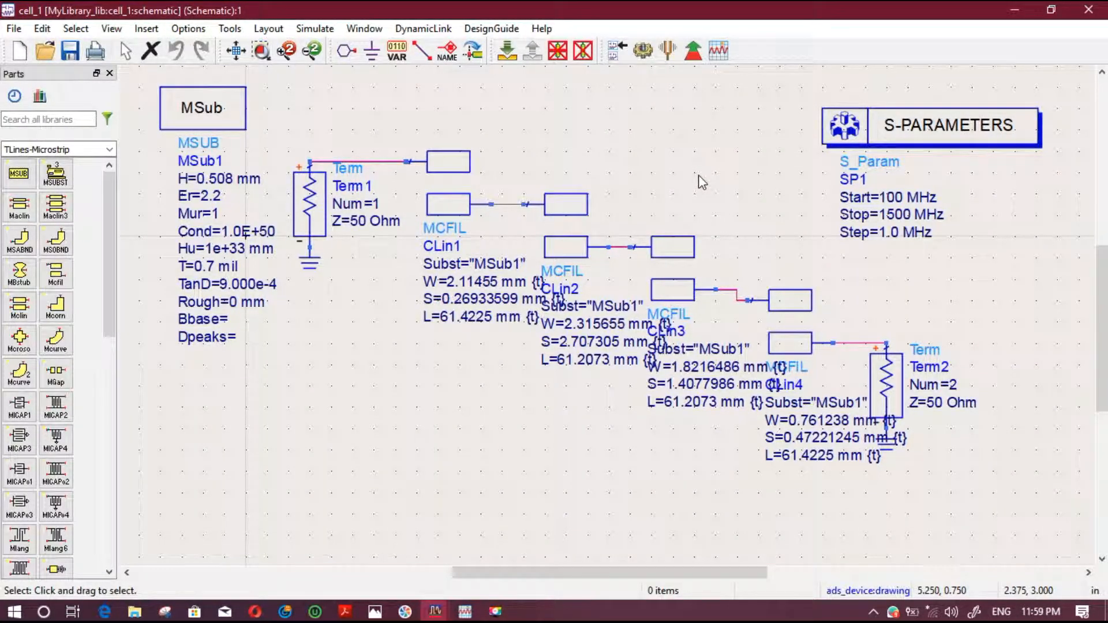
- Start parameter tuning for the S-parameter filter schematic and minimize the simulation status window
scroll(245, 233, up, 1)
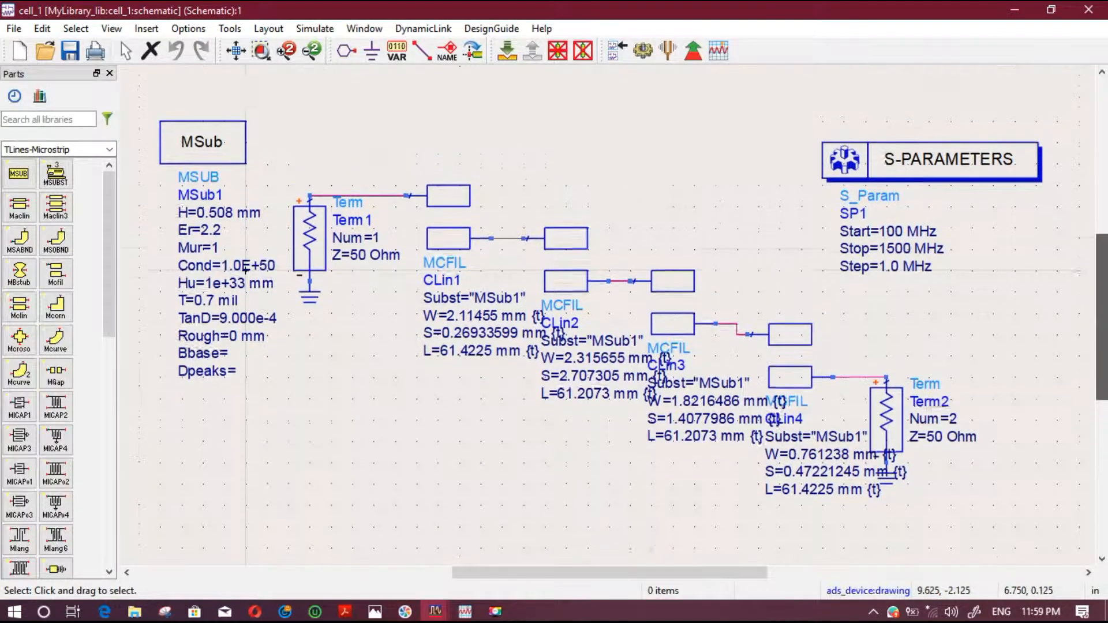
drag(1105, 344, 1105, 360)
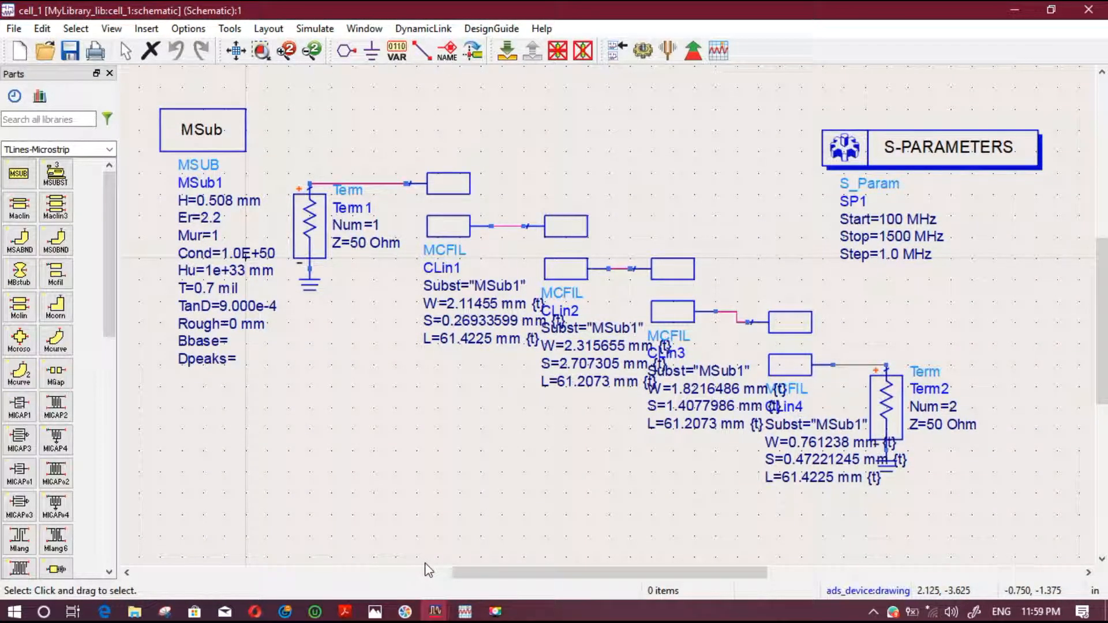
mouse_move(471, 615)
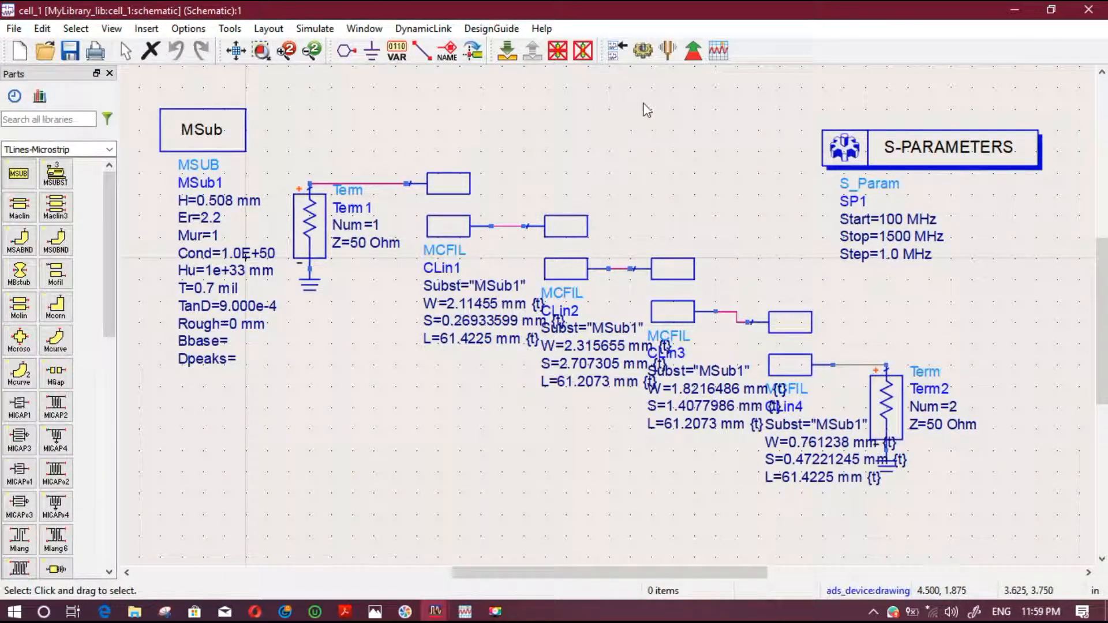
click(668, 53)
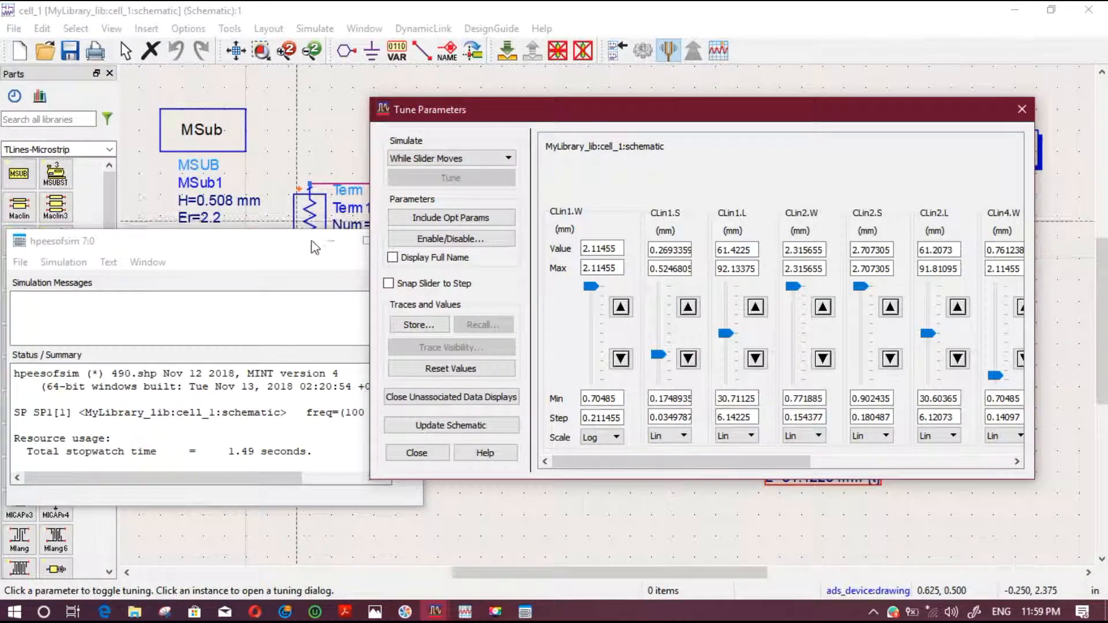
click(330, 240)
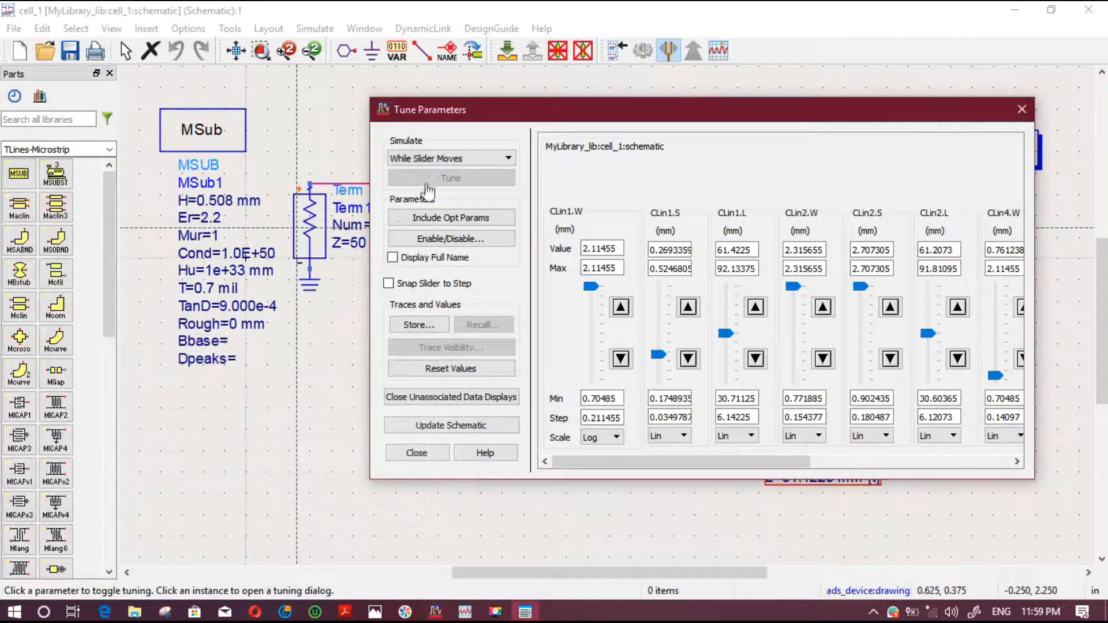
- Reposition the Tune Parameters dialog so that its simulation options and tuning sliders are fully in view
drag(563, 112, 134, 55)
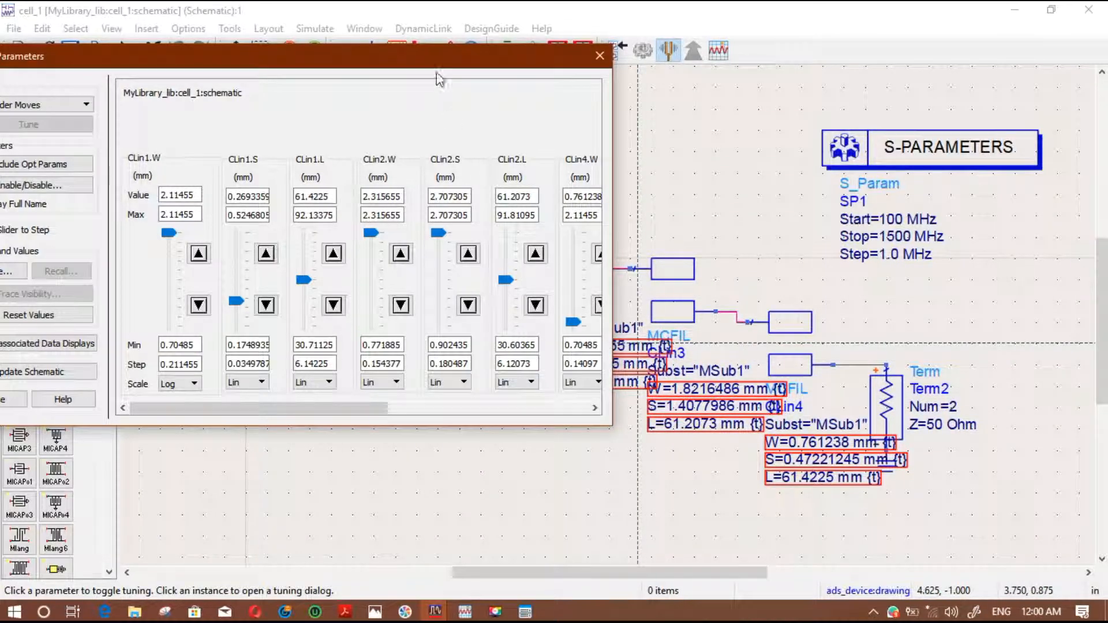
drag(410, 61, 419, 61)
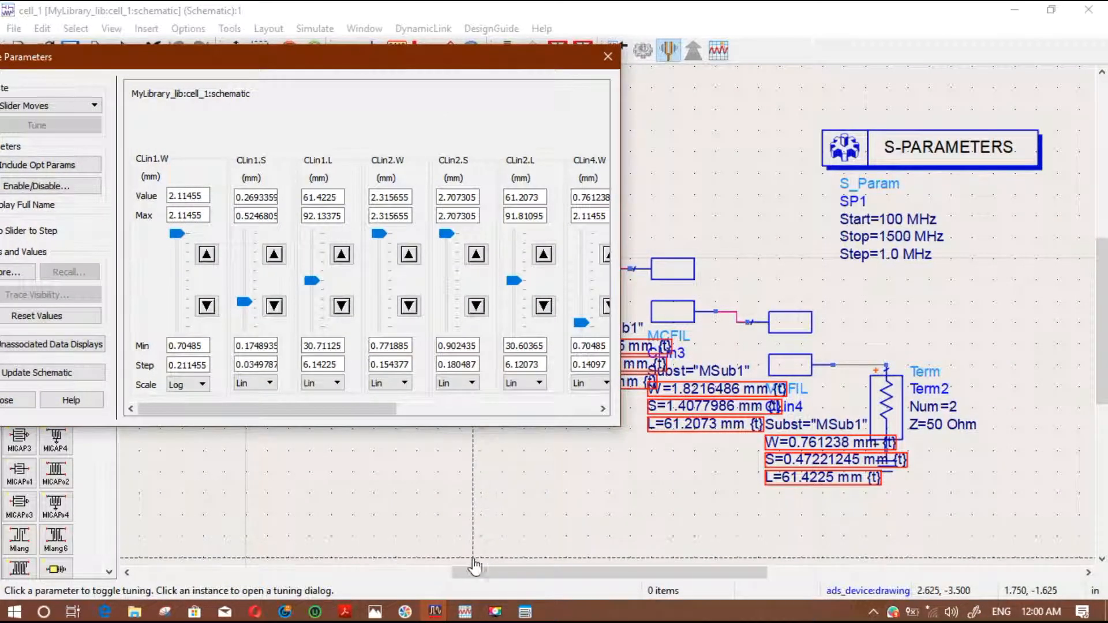
drag(202, 54, 306, 55)
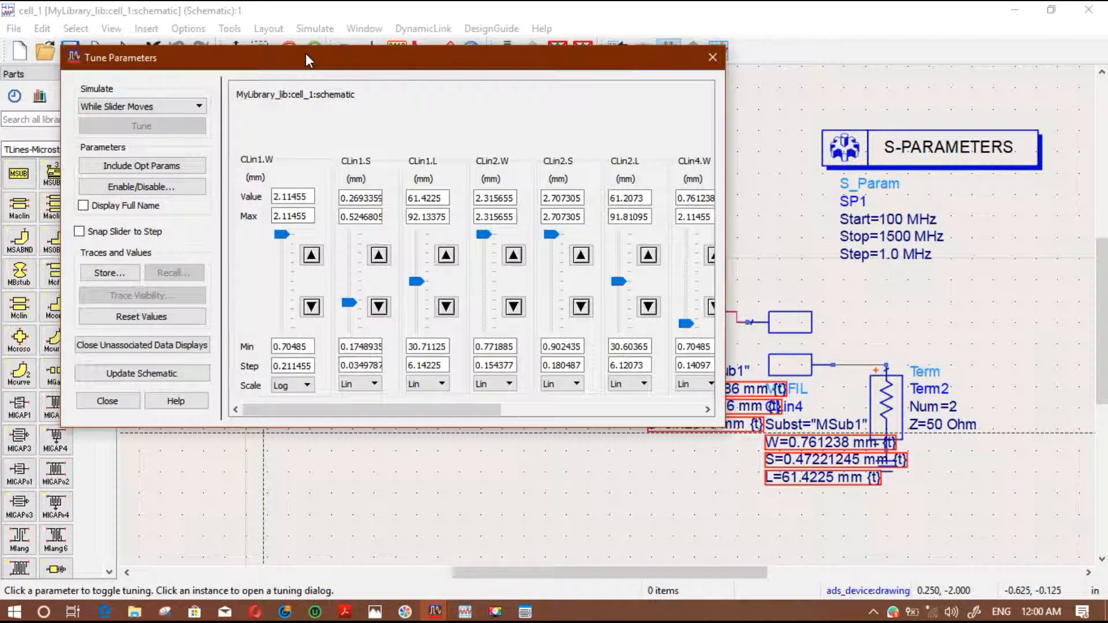
mouse_move(398, 411)
mouse_down()
mouse_move(600, 421)
mouse_move(375, 413)
mouse_move(616, 414)
mouse_move(389, 413)
mouse_up()
drag(549, 68, 523, 72)
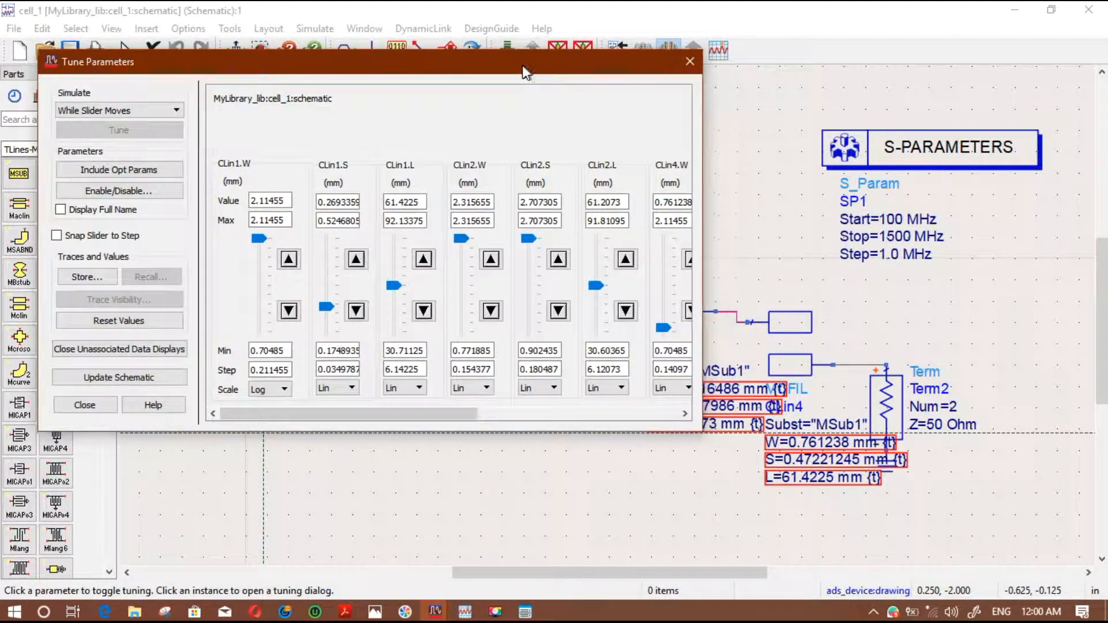
- Switch to the cell_1 data display and examine the S(1,1) and S(2,1) curves around markers m1 to m4
mouse_move(465, 612)
click(480, 542)
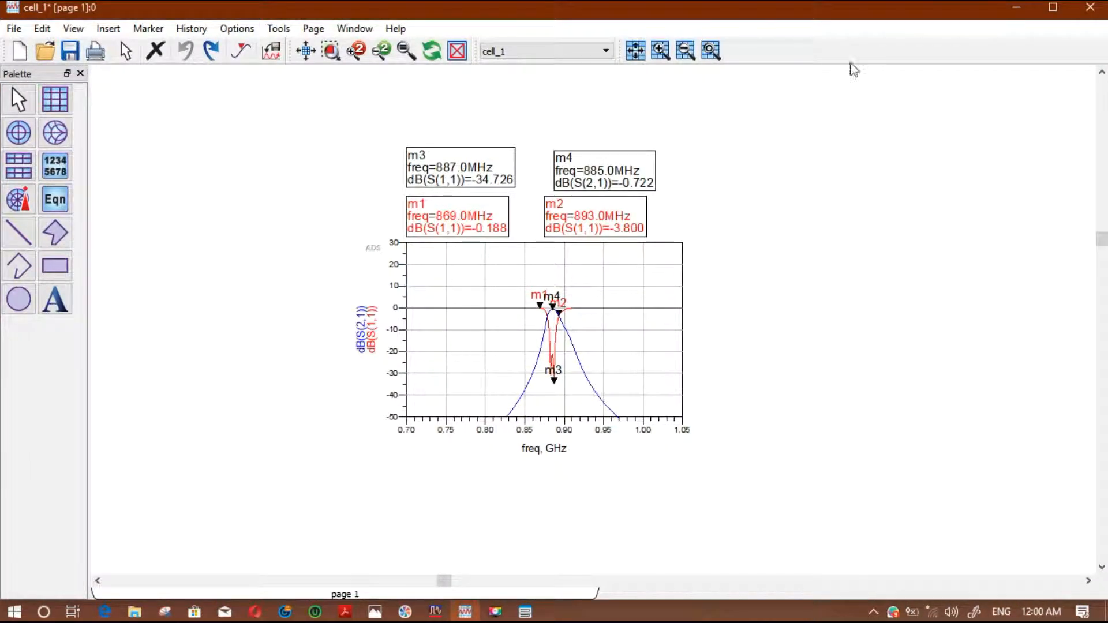
scroll(605, 312, up, 2)
scroll(596, 359, down, 1)
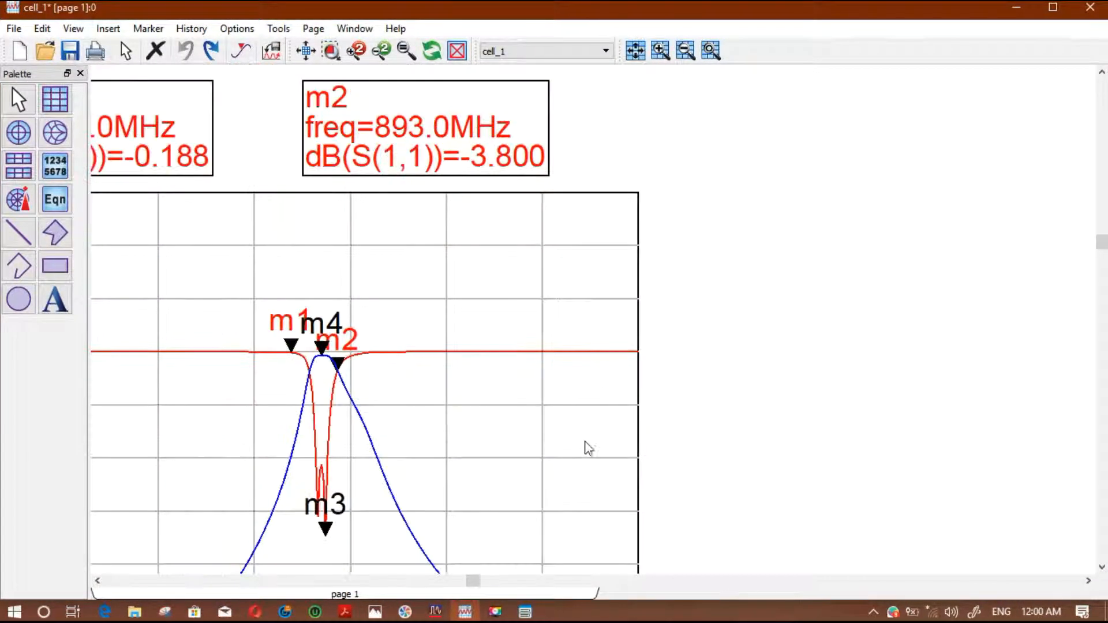
drag(484, 587, 458, 584)
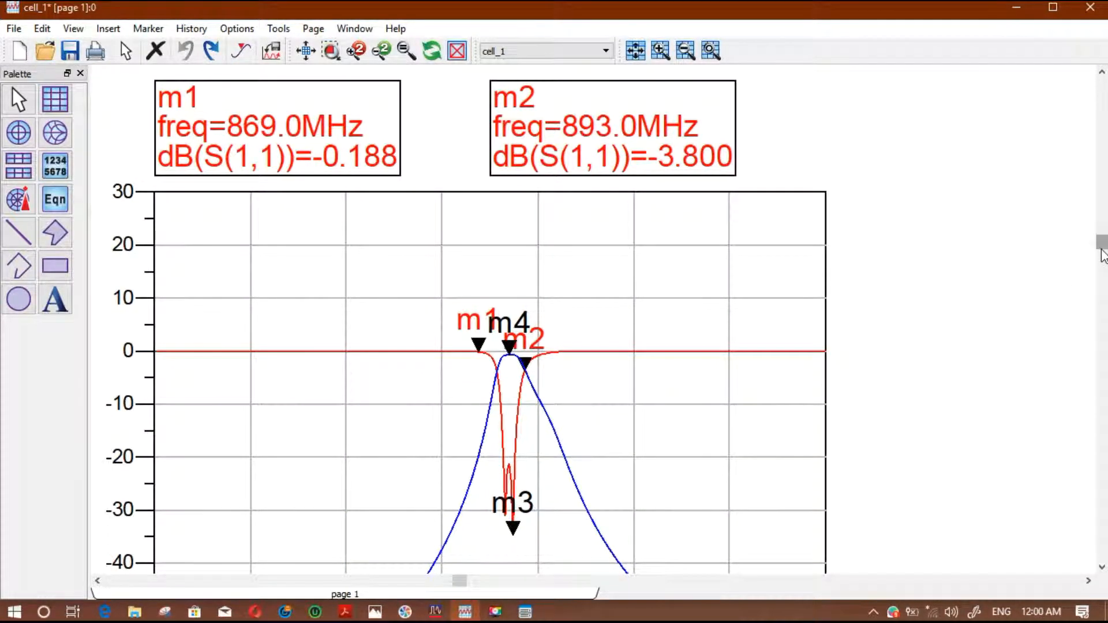
drag(1103, 244, 1103, 261)
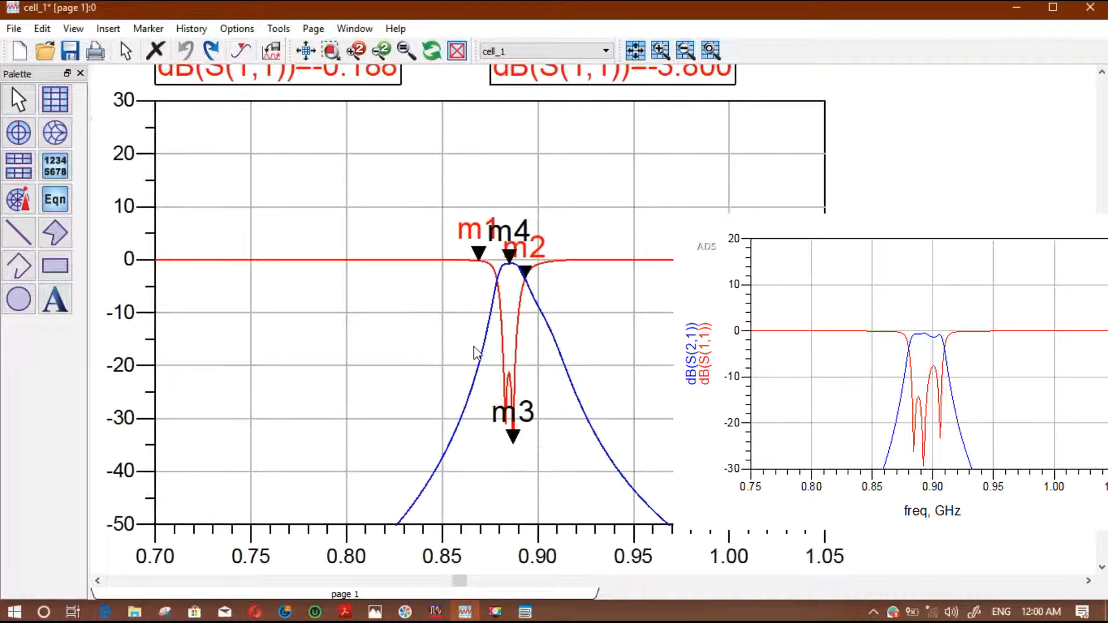
scroll(726, 295, down, 1)
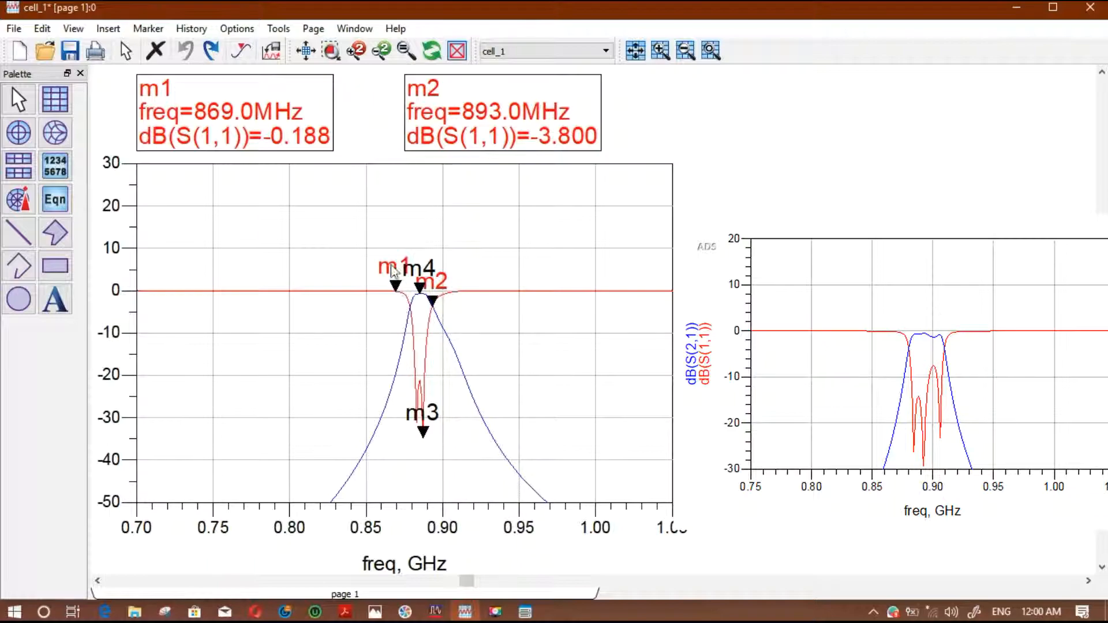
- Move the marker m1 readout clear of the plot and bring the Tune Parameters dialog over the data display
drag(192, 108, 212, 117)
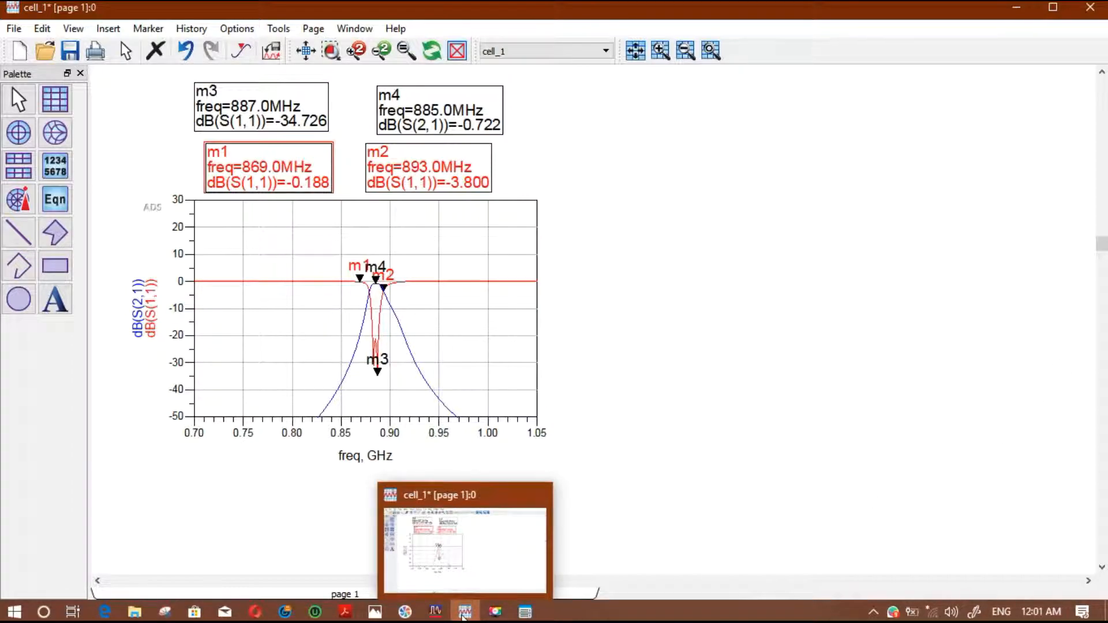
mouse_move(437, 613)
click(650, 534)
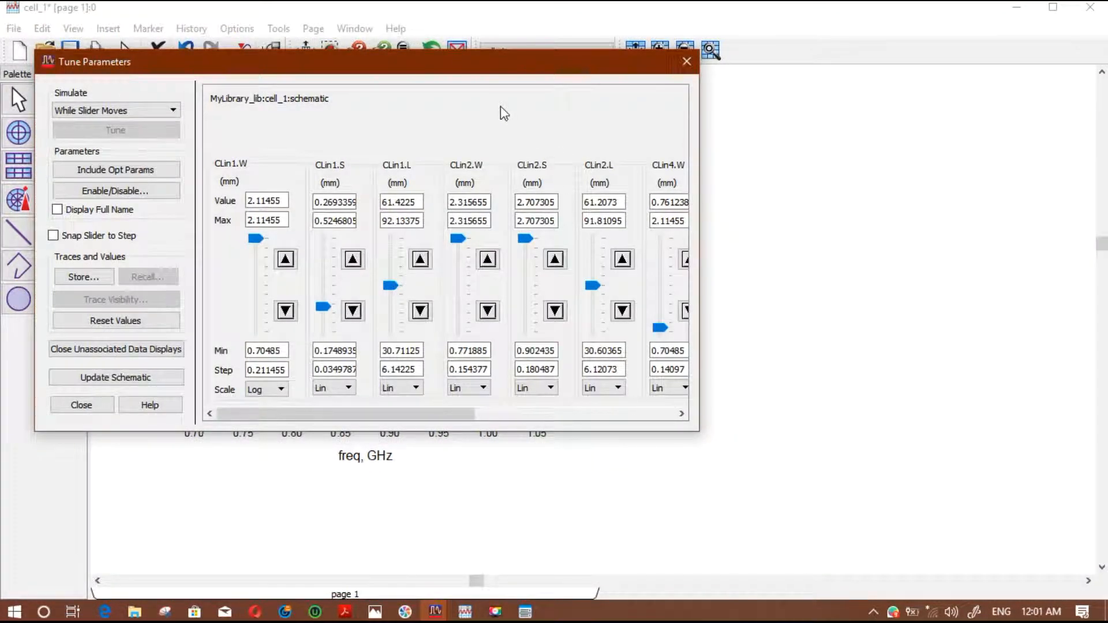
drag(491, 79, 575, 241)
- Switch to the cell_1 schematic, decline exiting tune mode, and view the tunable line parameters together with the Tune Parameters dialog
mouse_move(437, 612)
click(434, 549)
click(670, 50)
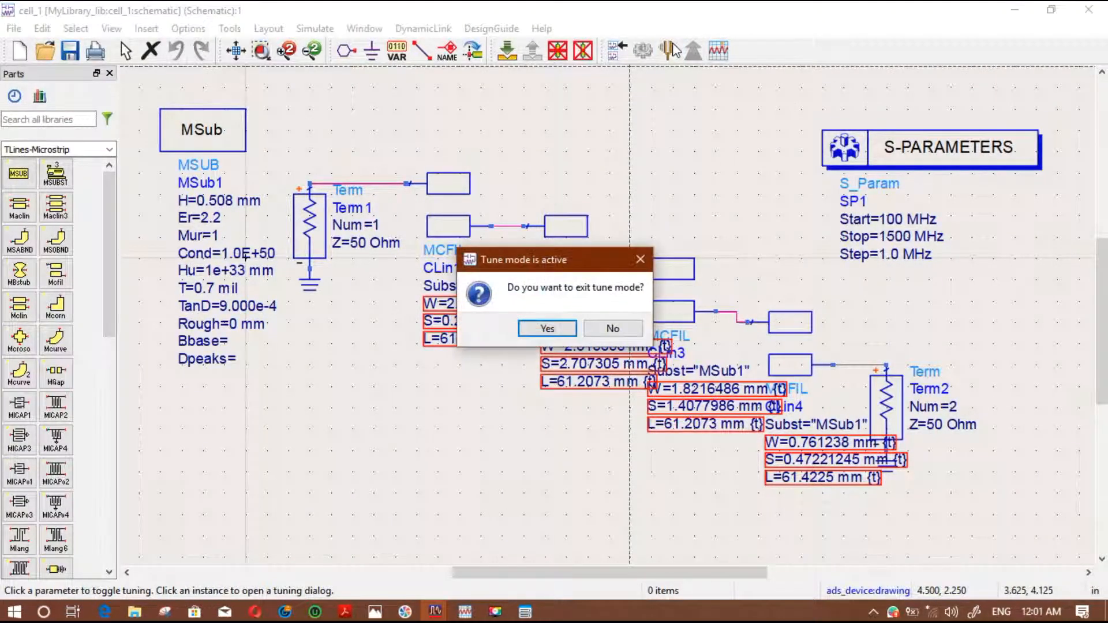
click(629, 329)
mouse_move(456, 614)
click(612, 548)
drag(556, 220, 566, 416)
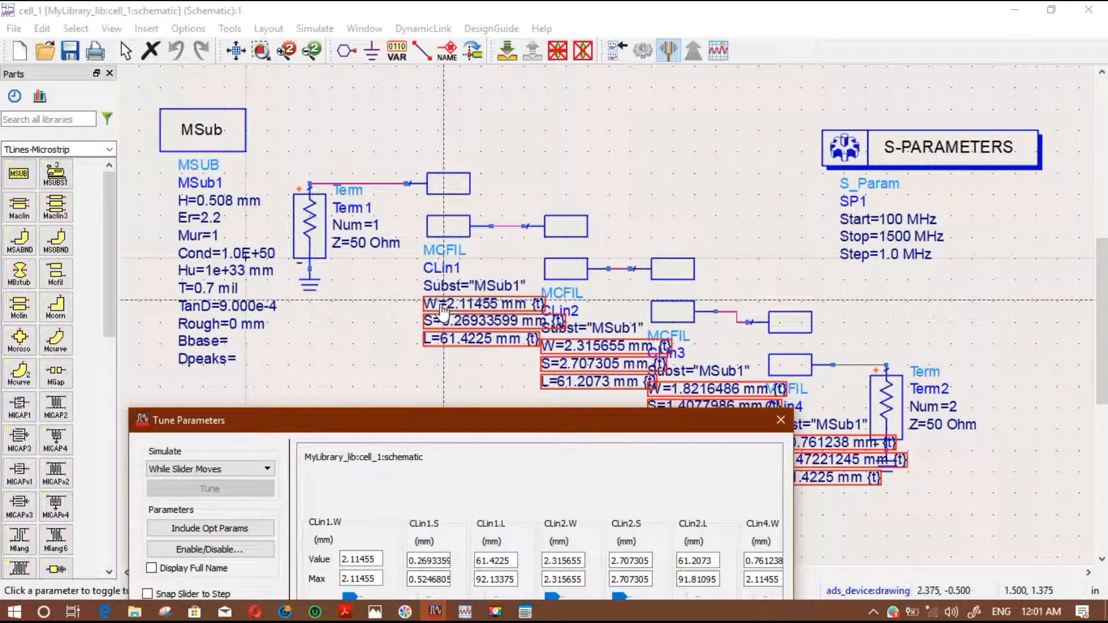
drag(523, 421, 587, 150)
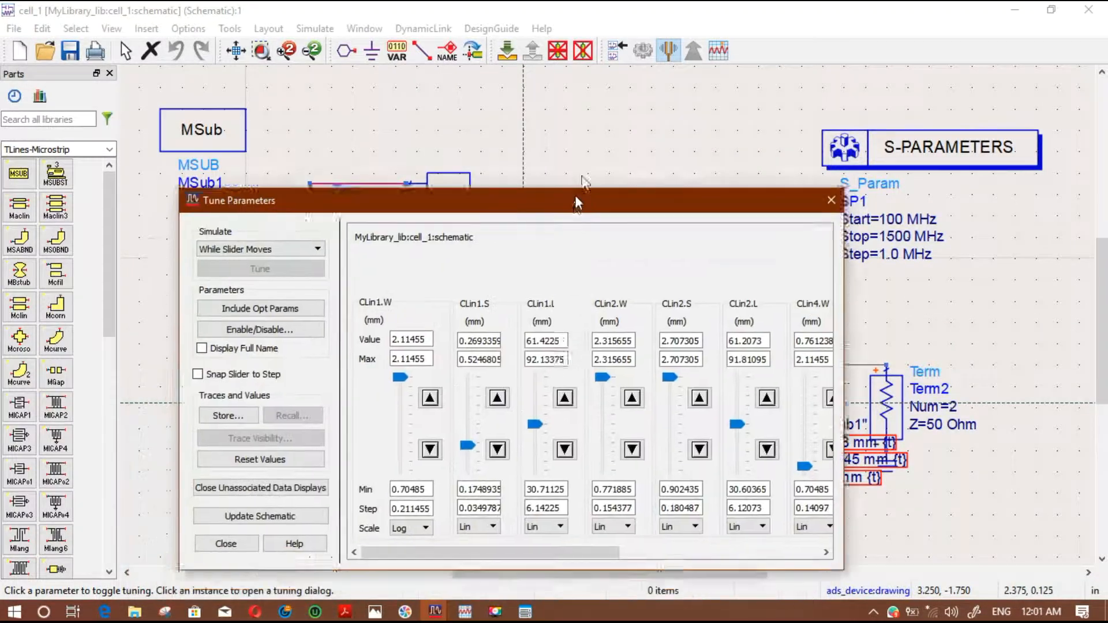
- Return to the cell_1 data display and place the Tune Parameters dialog beside the S-parameter plot
click(465, 612)
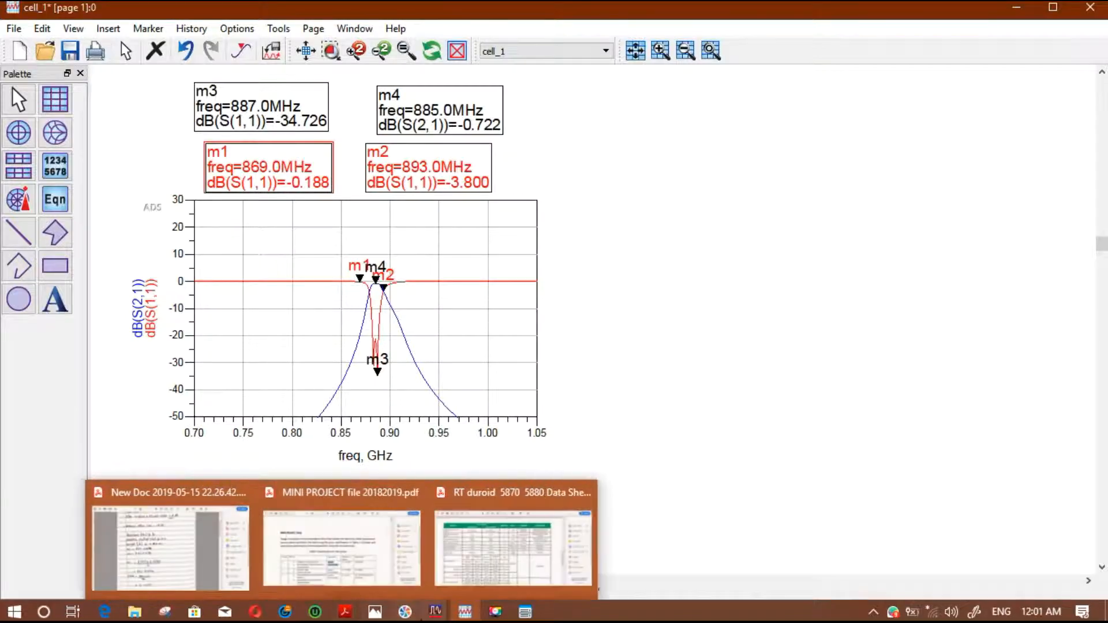
mouse_move(436, 611)
click(574, 546)
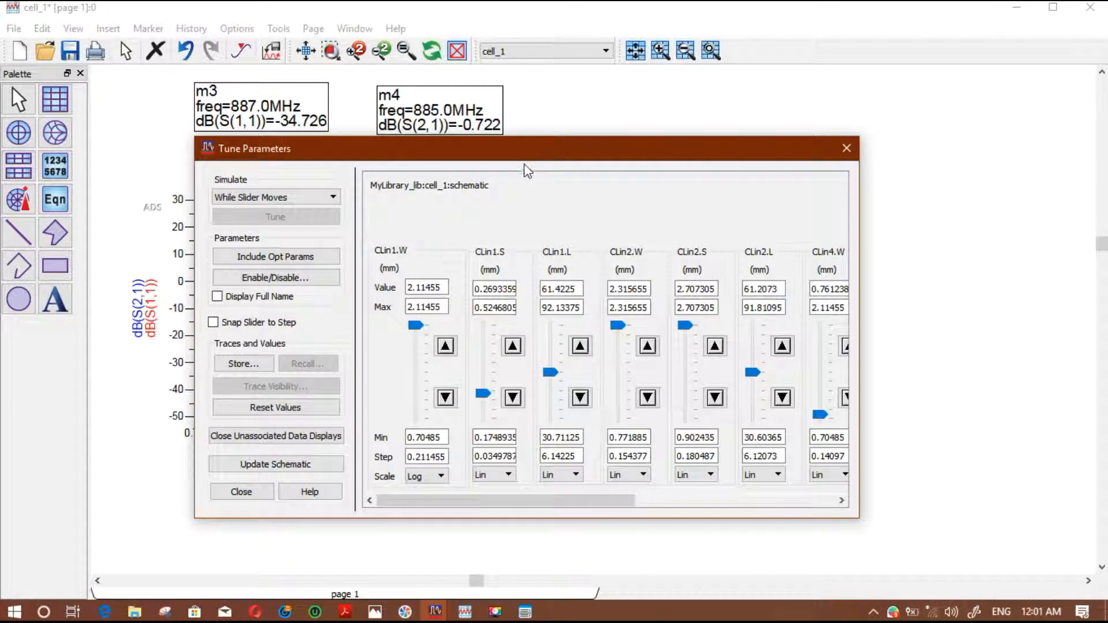
drag(508, 142, 868, 135)
- Try tuning CLin1.W to about 1.98 mm, CLin1.S to about 0.266 mm and CLin1.L to about 71.25 mm, and reset the values
mouse_move(784, 319)
mouse_down()
mouse_move(779, 341)
mouse_move(776, 325)
mouse_up()
mouse_move(843, 386)
mouse_down()
mouse_move(844, 351)
mouse_move(847, 393)
mouse_move(854, 376)
mouse_move(909, 363)
mouse_move(909, 377)
mouse_move(910, 343)
mouse_move(913, 359)
mouse_up()
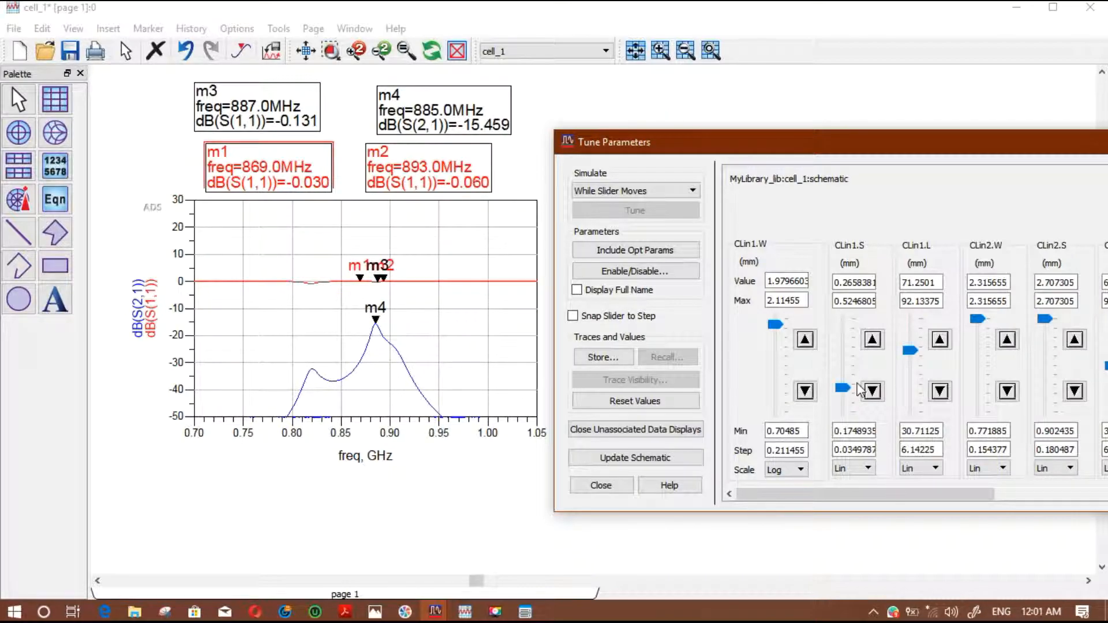
click(682, 401)
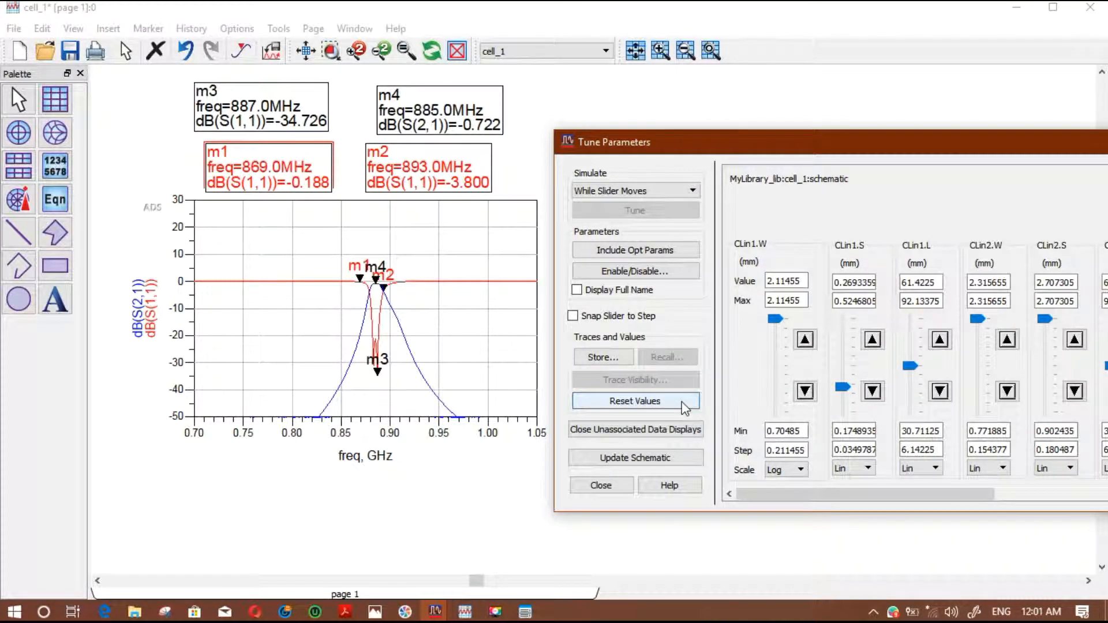
- Try tuning CLin1.L down to its minimum of 30.71125 mm, and reset the tuned values
drag(816, 146, 802, 119)
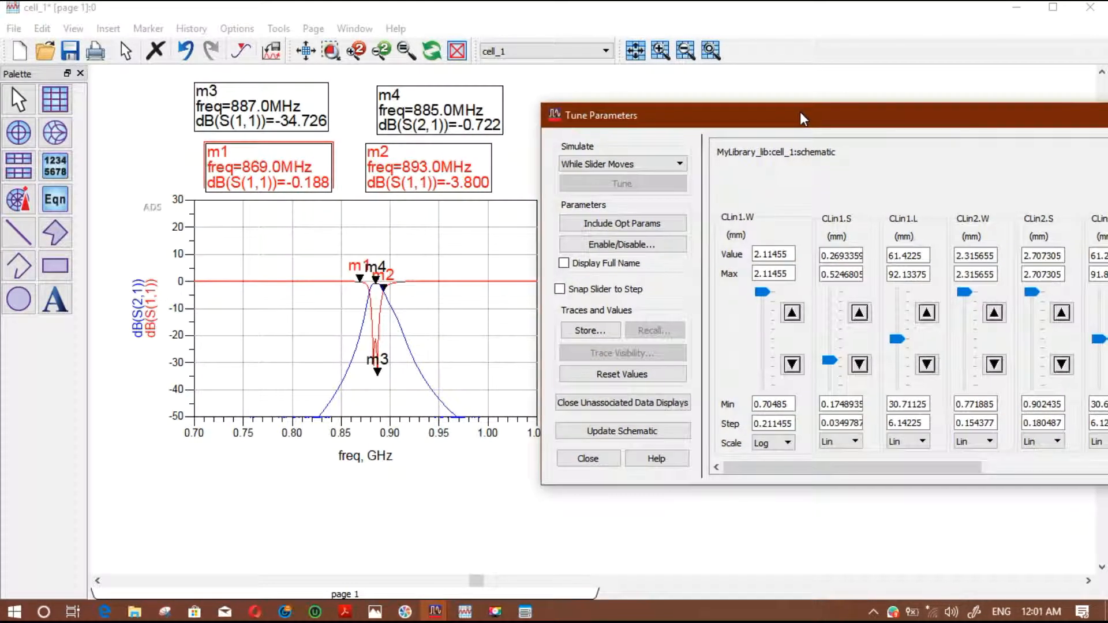
drag(898, 339, 887, 384)
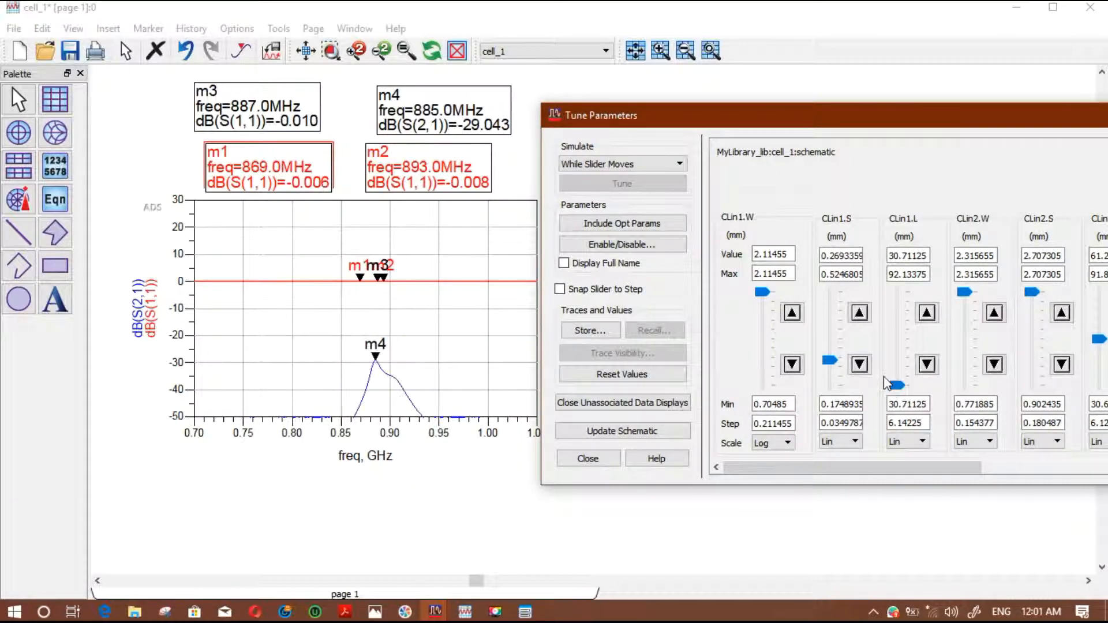
click(612, 373)
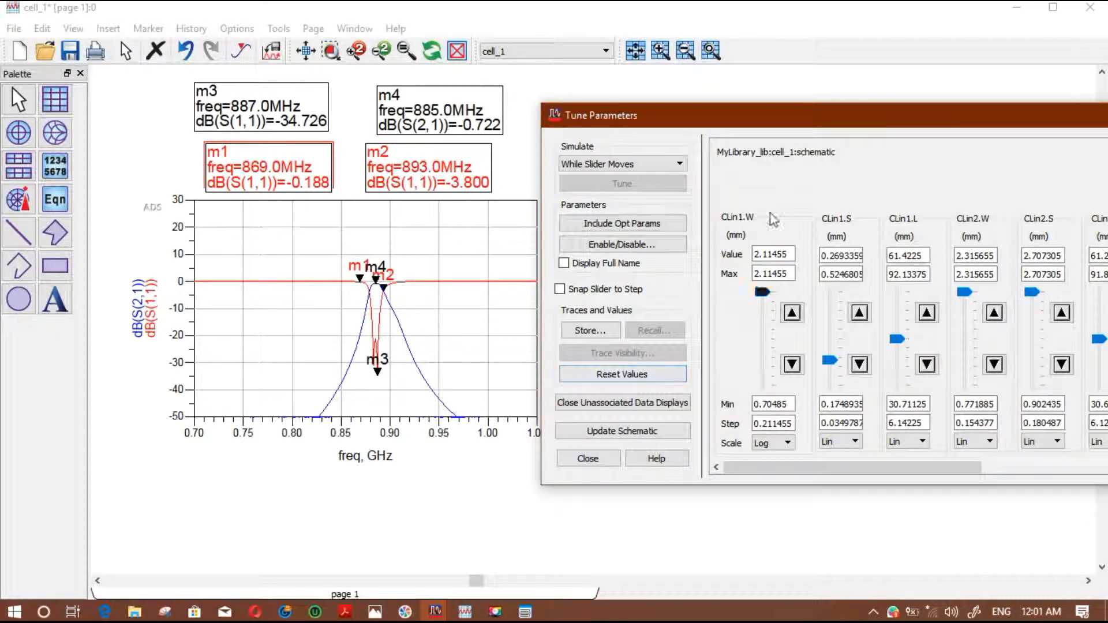
- Reposition the Tune Parameters dialog to keep the plot in view, try tuning CLin1.L to about 57.12 mm, and reset the values
drag(810, 127, 631, 111)
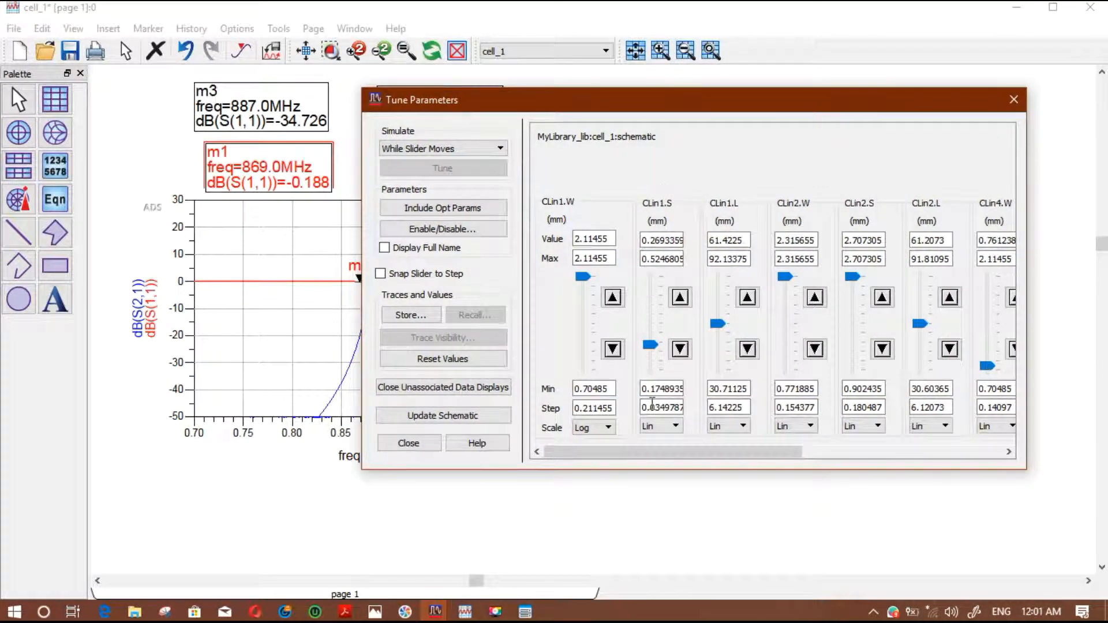
mouse_move(635, 453)
mouse_down()
mouse_move(876, 453)
mouse_move(632, 453)
mouse_up()
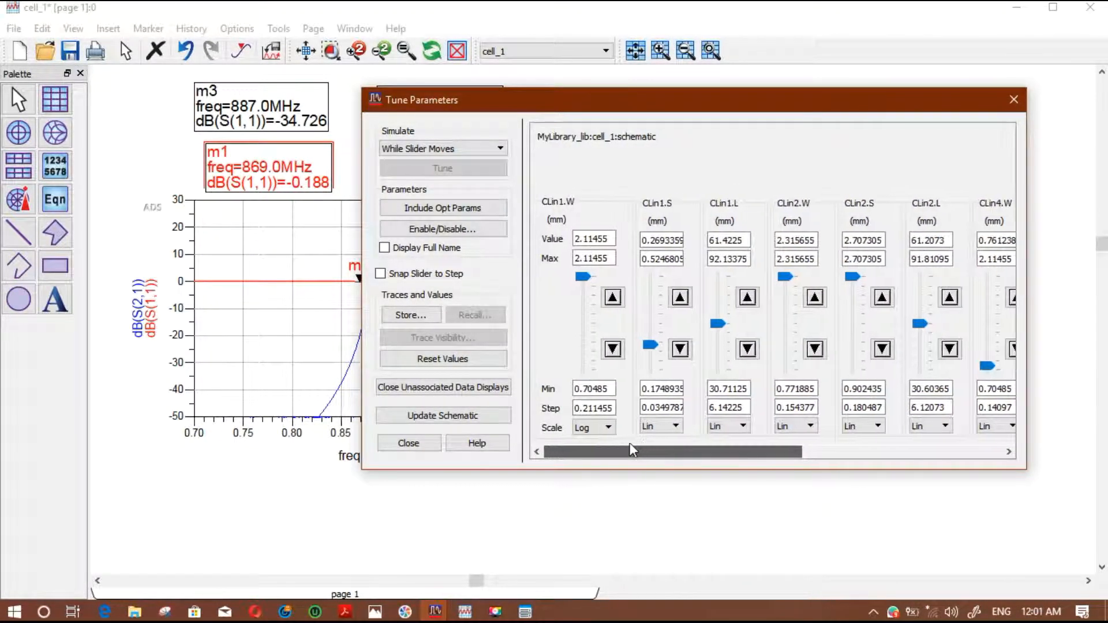
drag(543, 108, 634, 113)
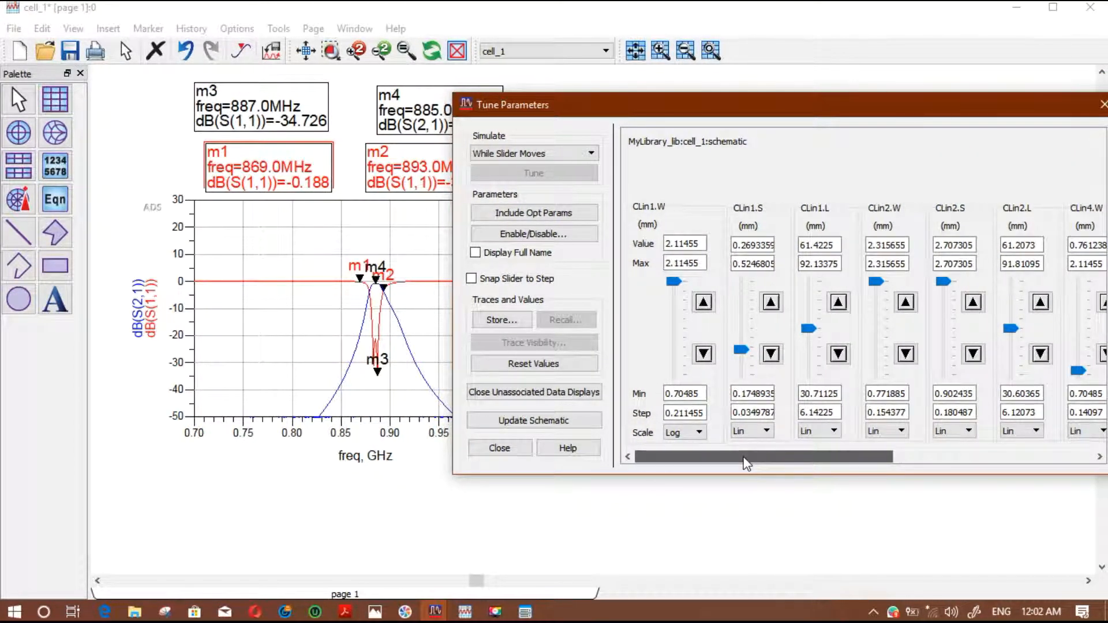
drag(752, 457, 773, 456)
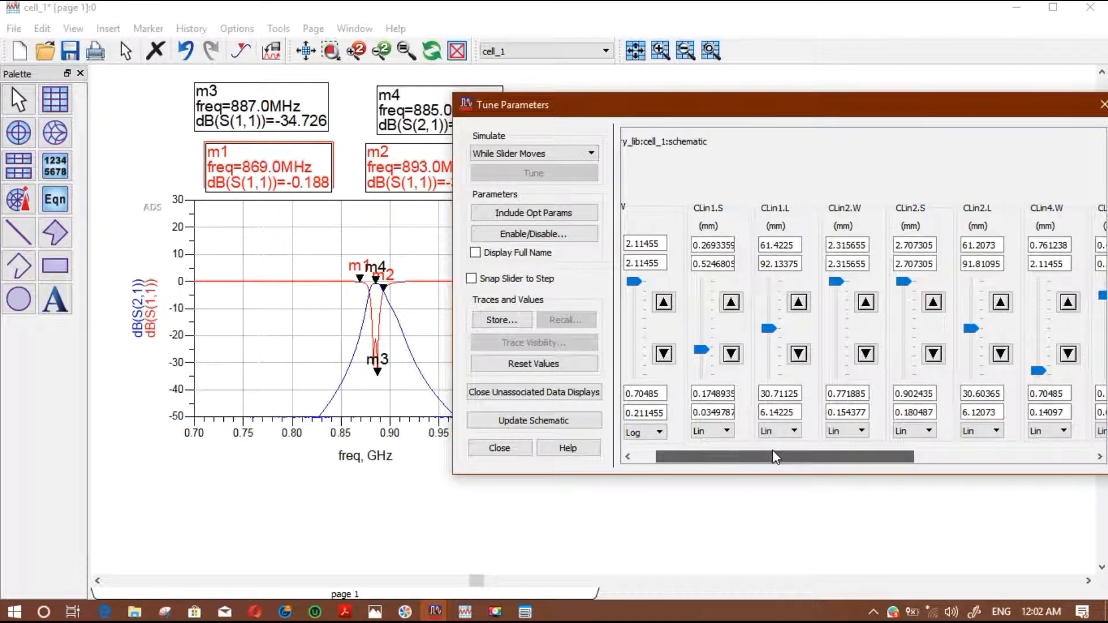
mouse_move(769, 328)
mouse_down()
mouse_move(775, 317)
mouse_move(774, 339)
mouse_up()
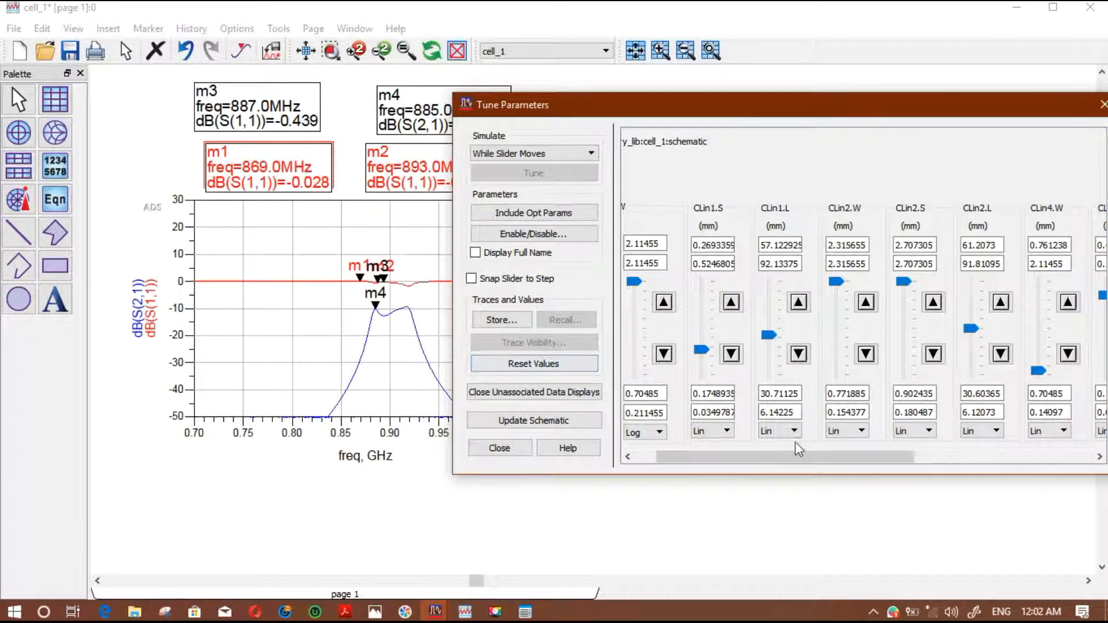
mouse_move(796, 457)
mouse_down()
mouse_move(820, 456)
mouse_move(790, 458)
mouse_up()
click(568, 362)
- Try tuning CLin2.L down to about 35.5 mm, and reset the tuned values
drag(807, 330, 810, 340)
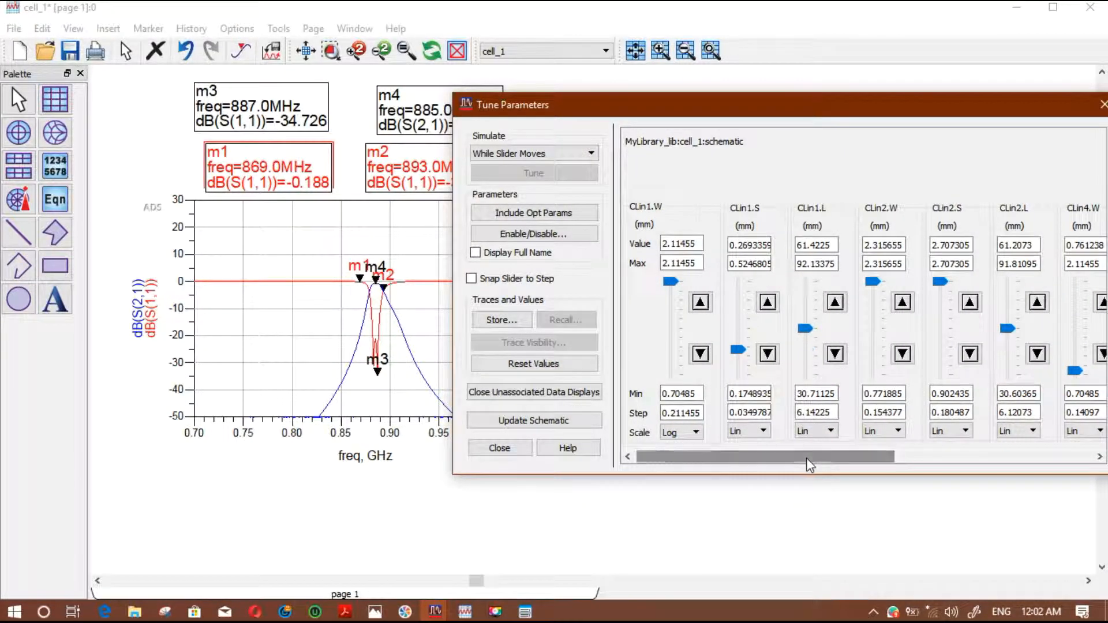
drag(808, 457, 855, 457)
click(920, 330)
drag(920, 334, 918, 373)
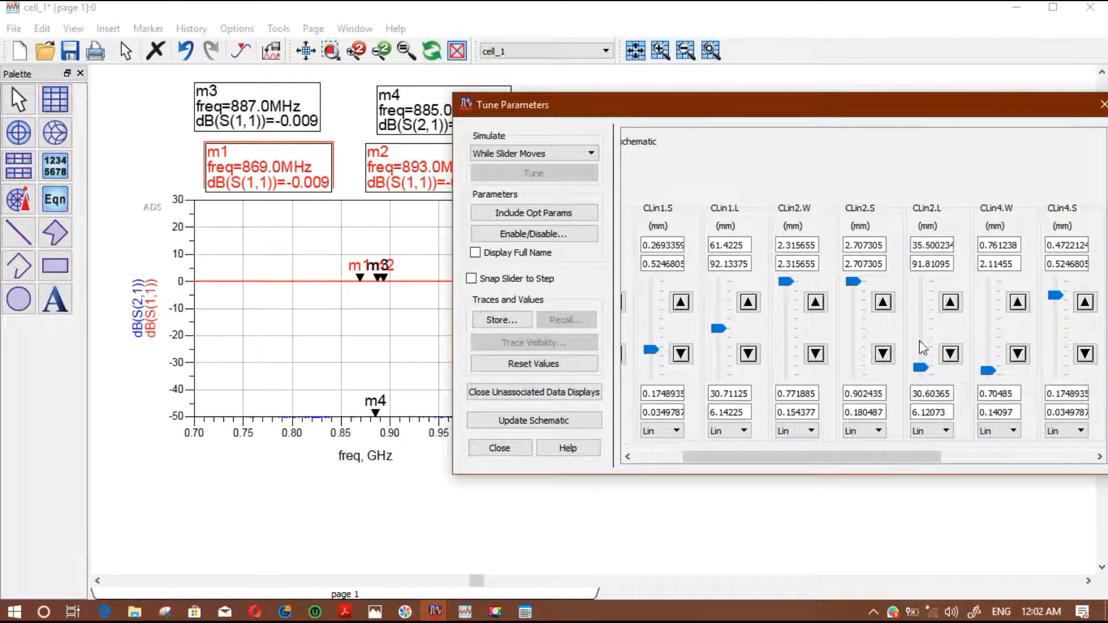
click(571, 365)
- Try tuning CLin1.S to about 0.290 mm and reposition the Tune Parameters dialog to show more of the sliders
drag(739, 460, 691, 459)
mouse_move(745, 360)
mouse_down()
mouse_move(739, 341)
mouse_move(742, 354)
mouse_up()
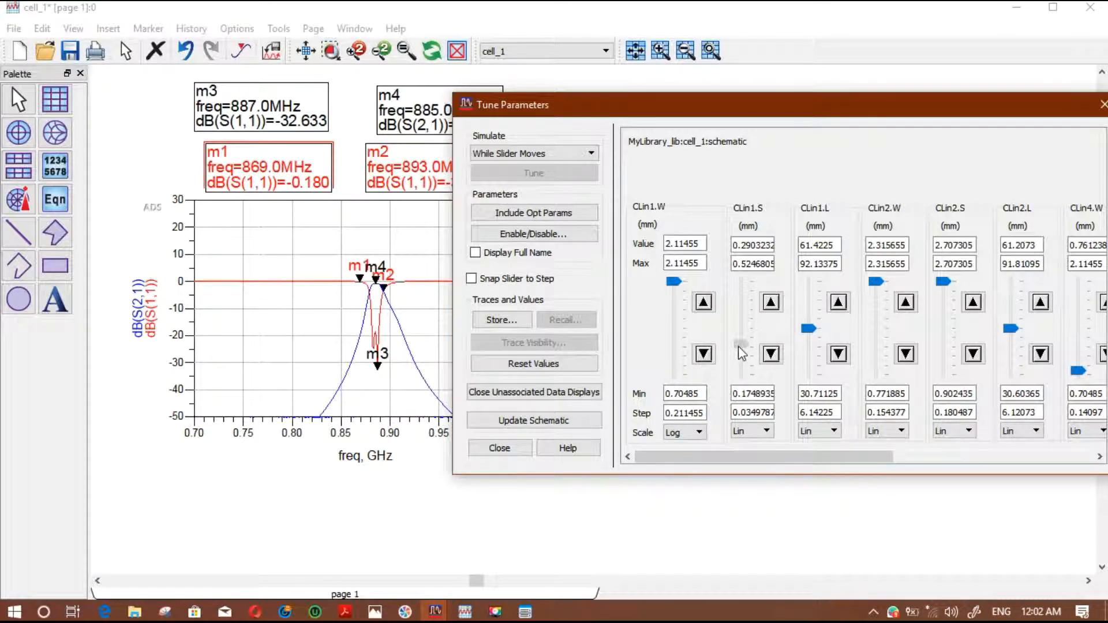
drag(733, 457, 758, 457)
drag(820, 112, 717, 113)
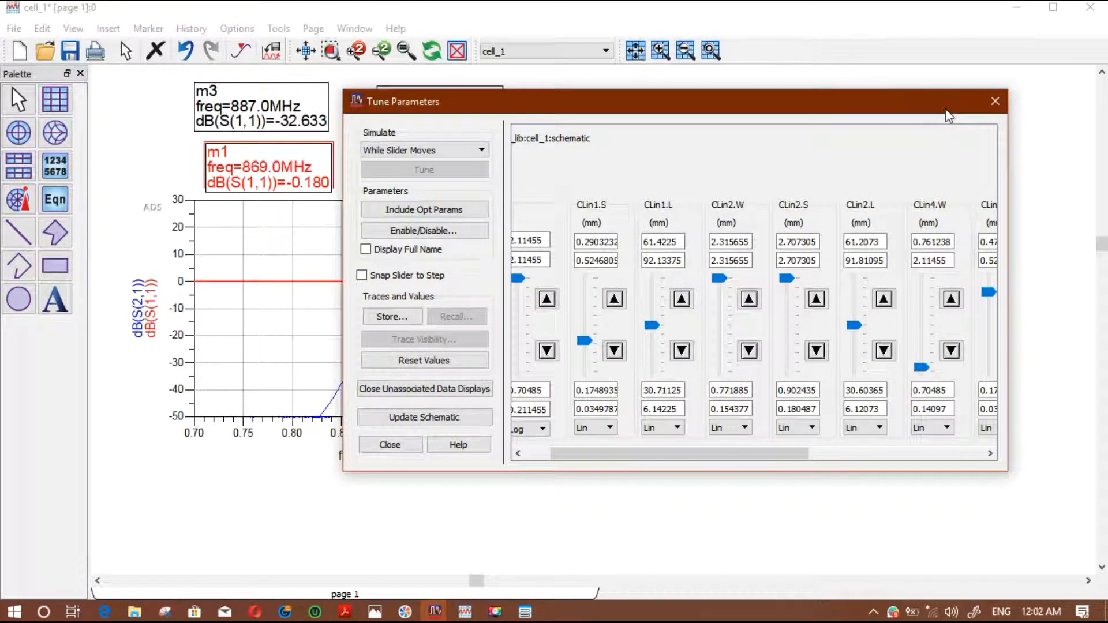
drag(884, 104, 874, 104)
drag(765, 104, 787, 104)
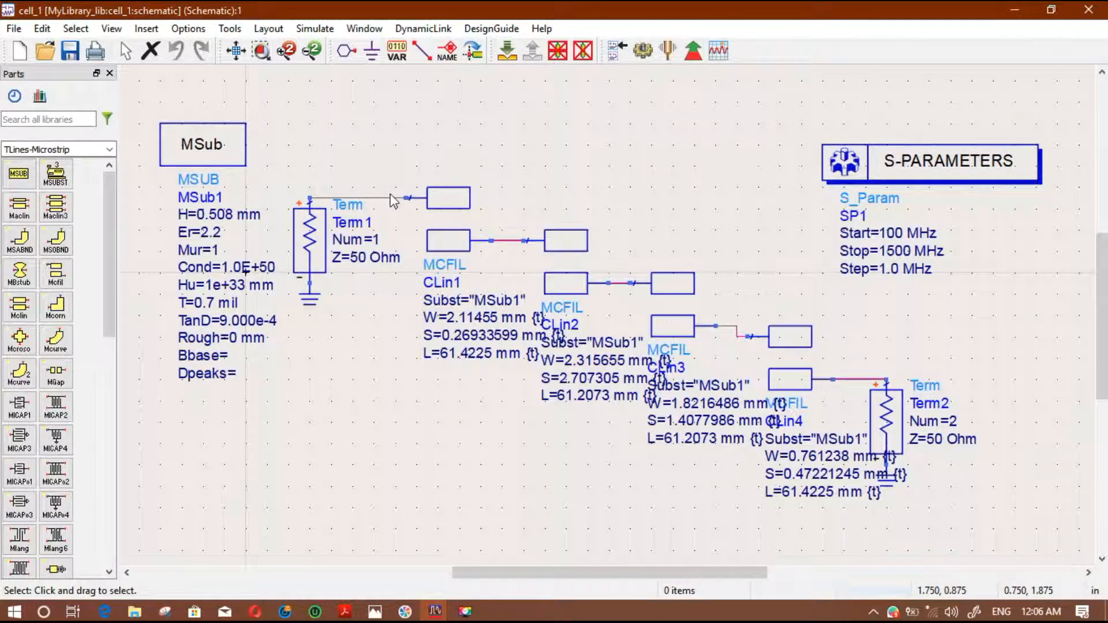
- Generate the layout from the cell_1 schematic, synchronizing the entire design
click(267, 29)
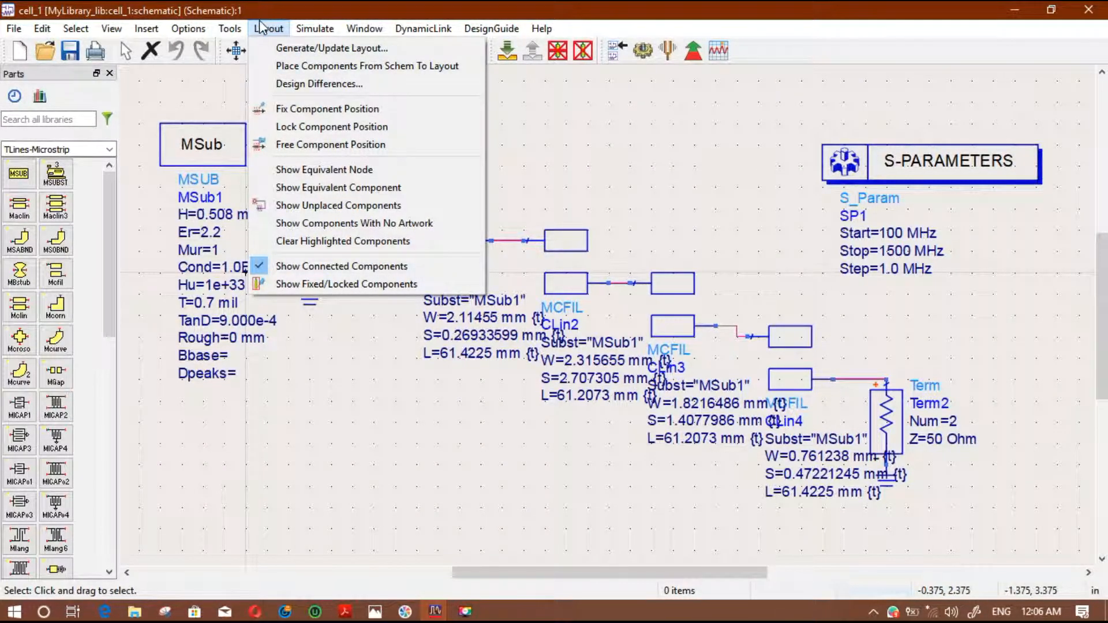
click(353, 411)
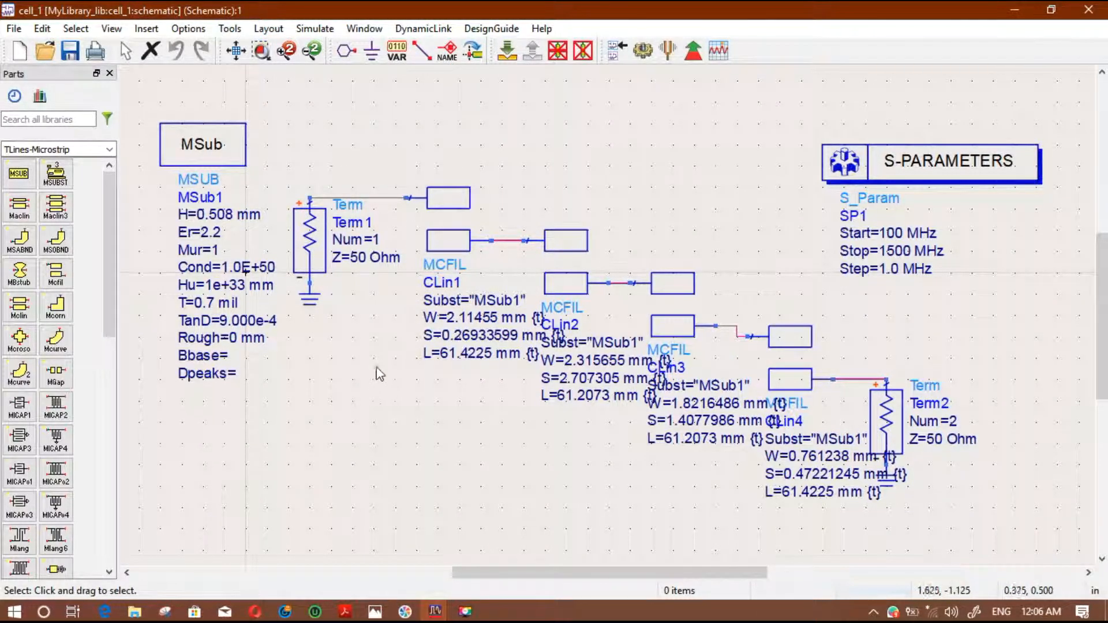
click(269, 30)
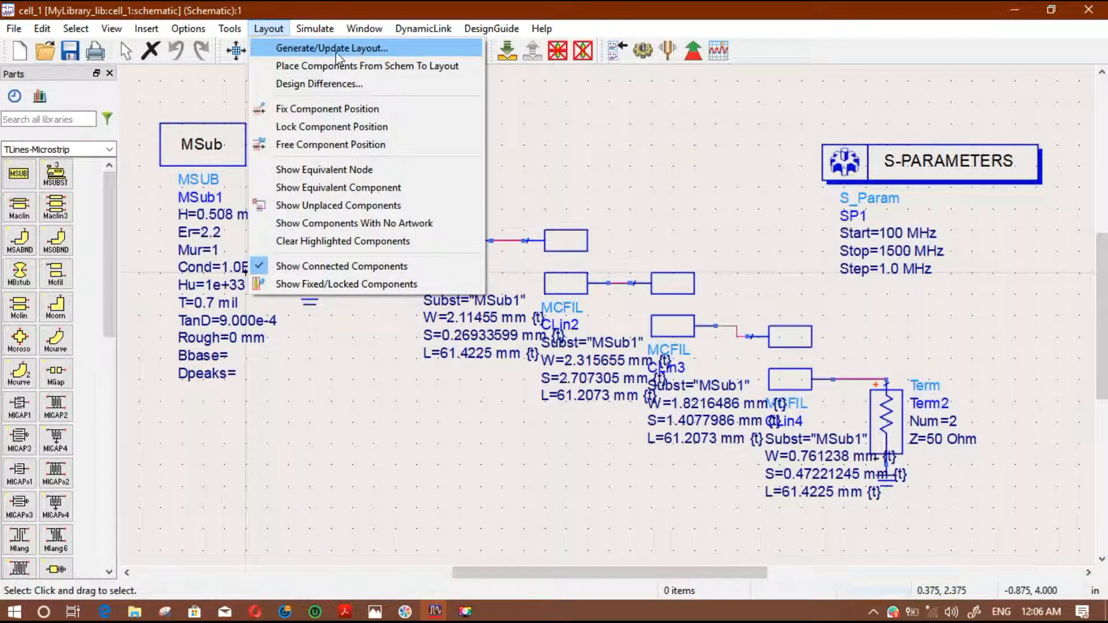
click(376, 49)
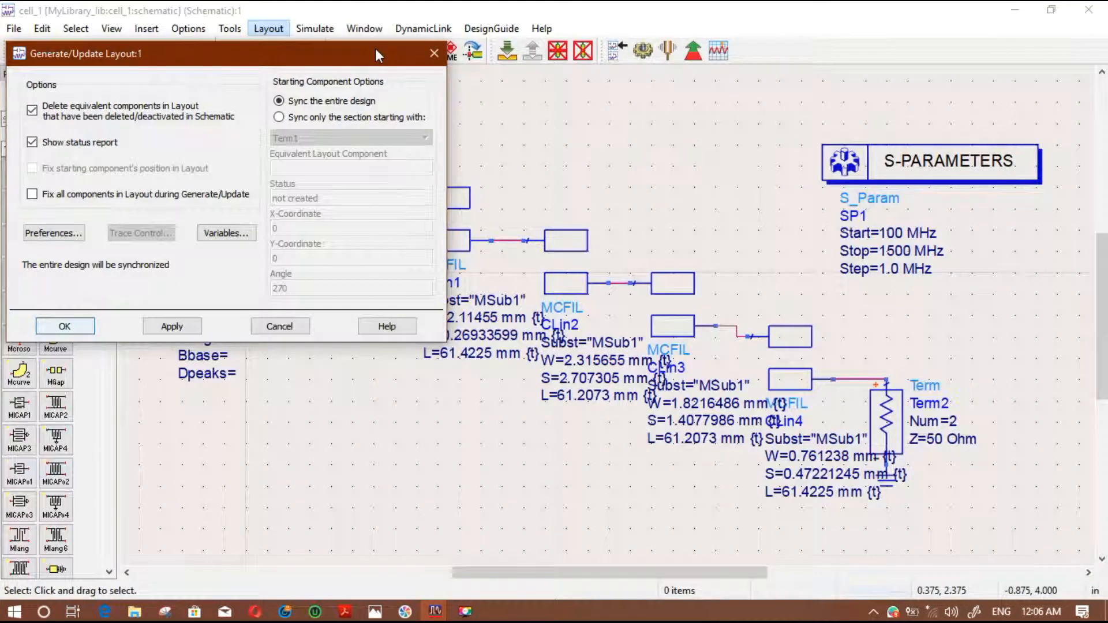
click(74, 325)
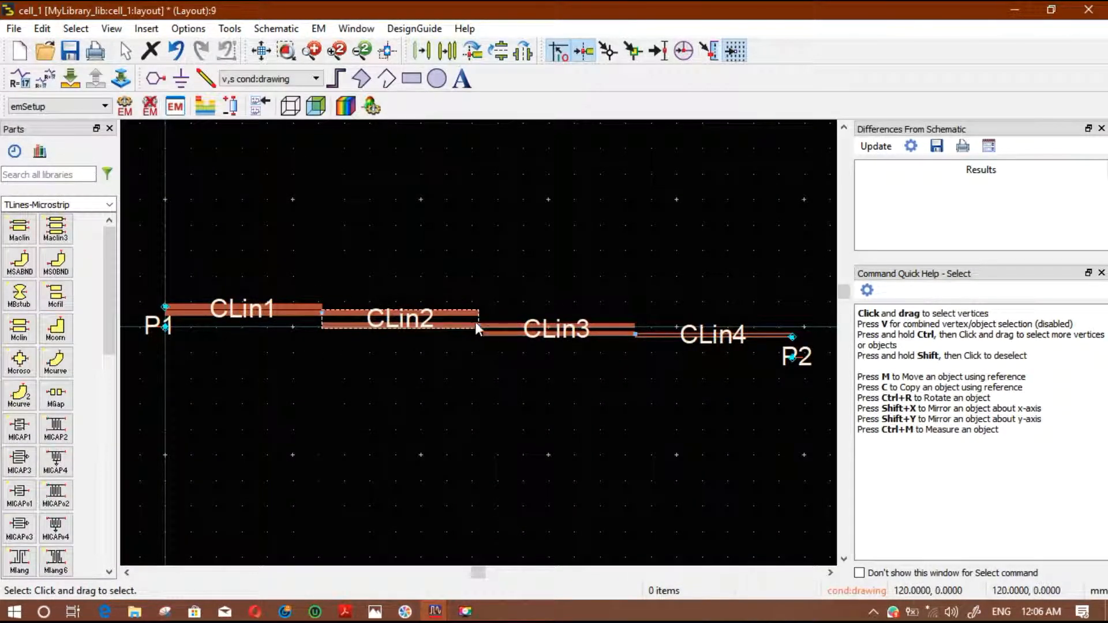
- Close the generated layout without saving and reopen the saved cell_1 layout from the workspace
click(1104, 7)
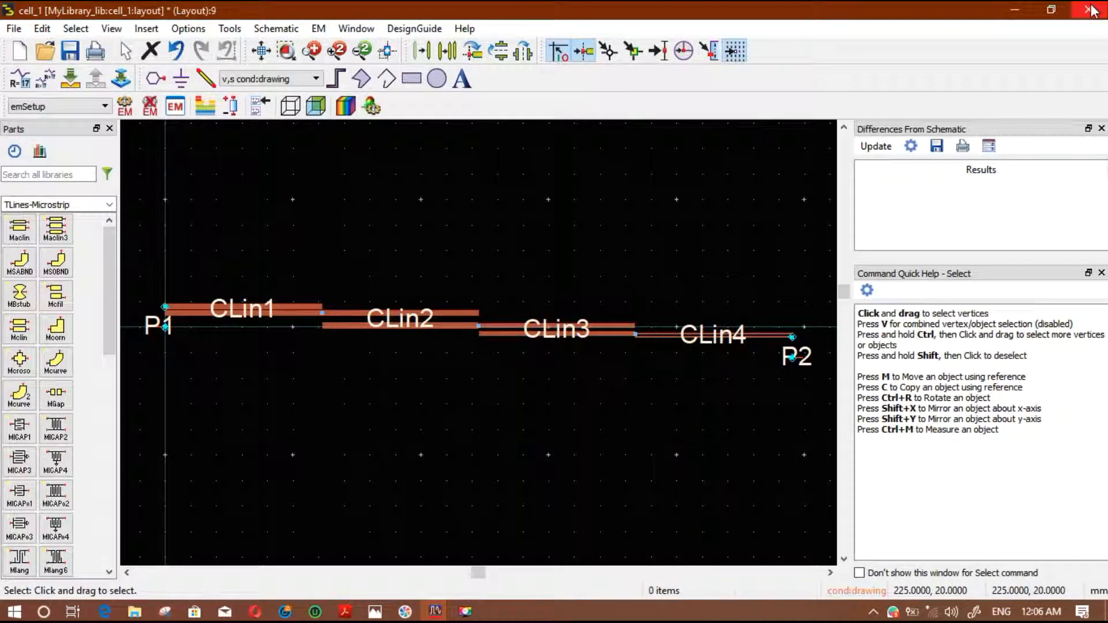
click(591, 330)
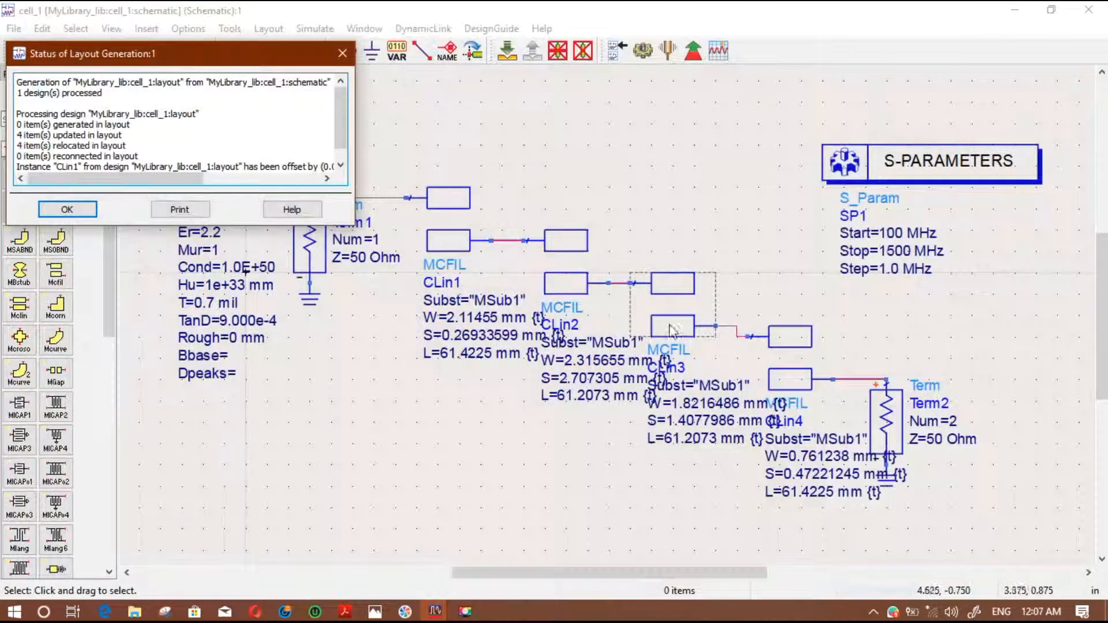
mouse_move(437, 614)
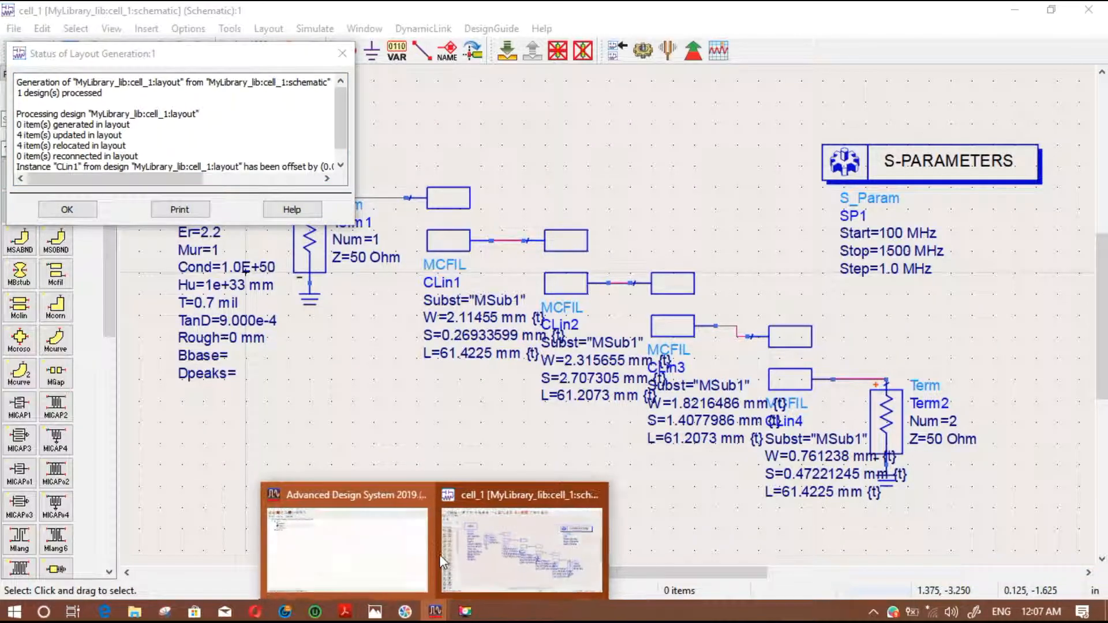
click(369, 543)
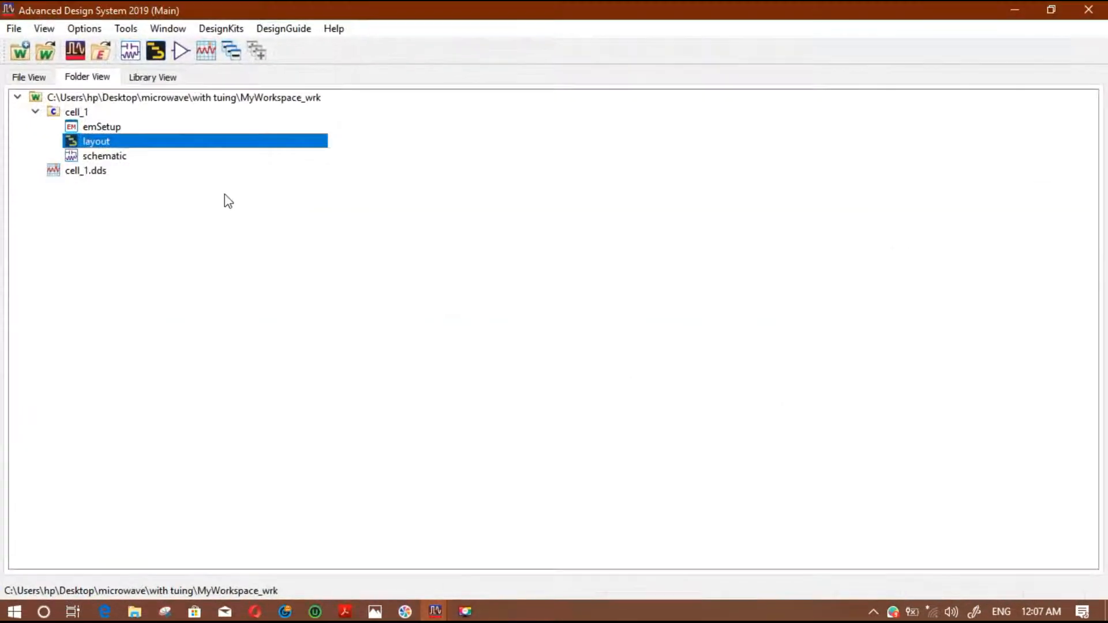
double_click(125, 145)
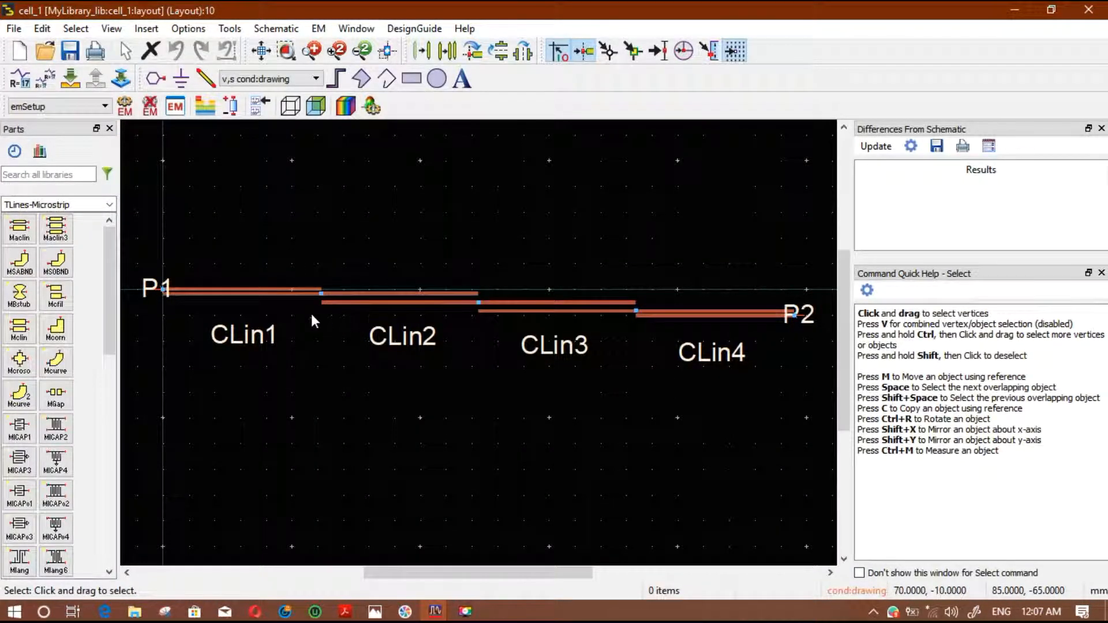
- Examine the coupled-line sections CLin1 and CLin2 and the junction between them in the layout
scroll(381, 325, up, 3)
scroll(457, 341, down, 2)
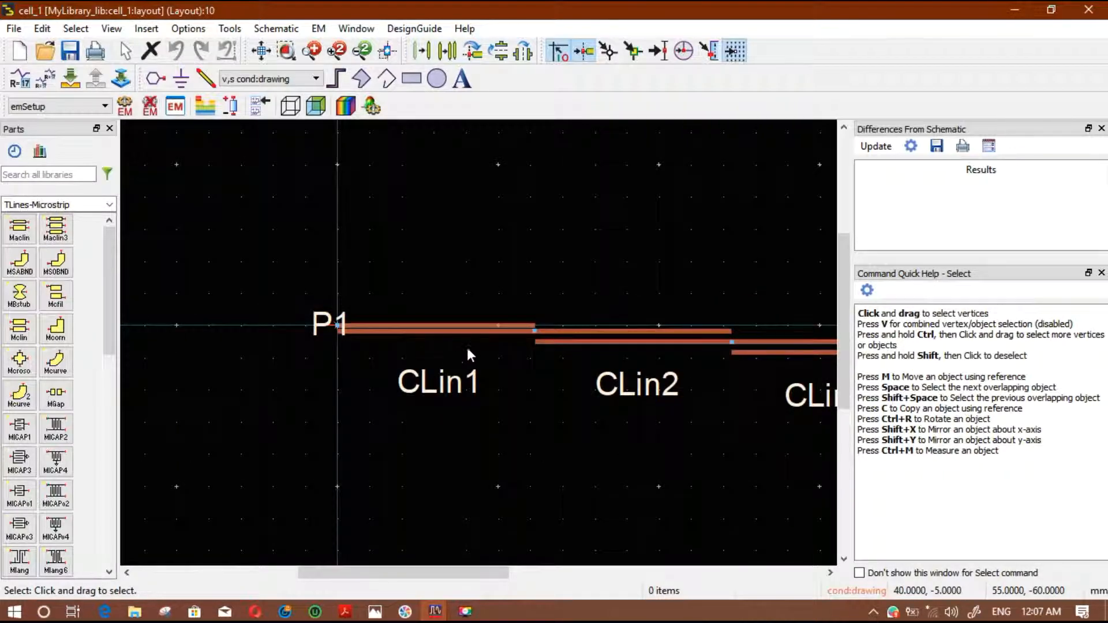
drag(543, 425, 328, 345)
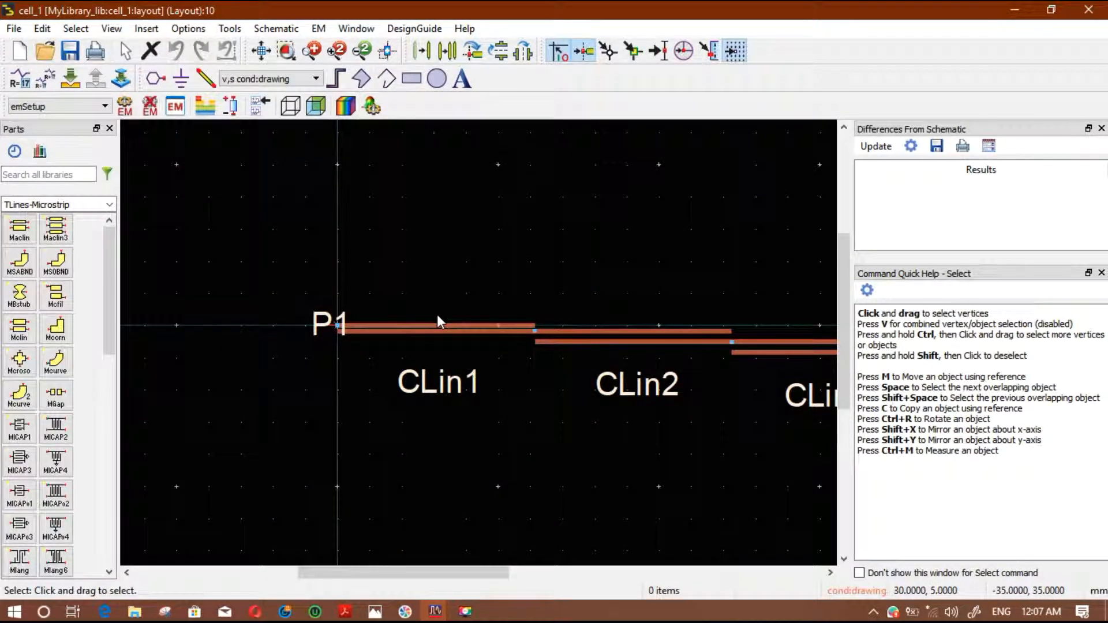
scroll(438, 321, down, 2)
scroll(487, 344, up, 4)
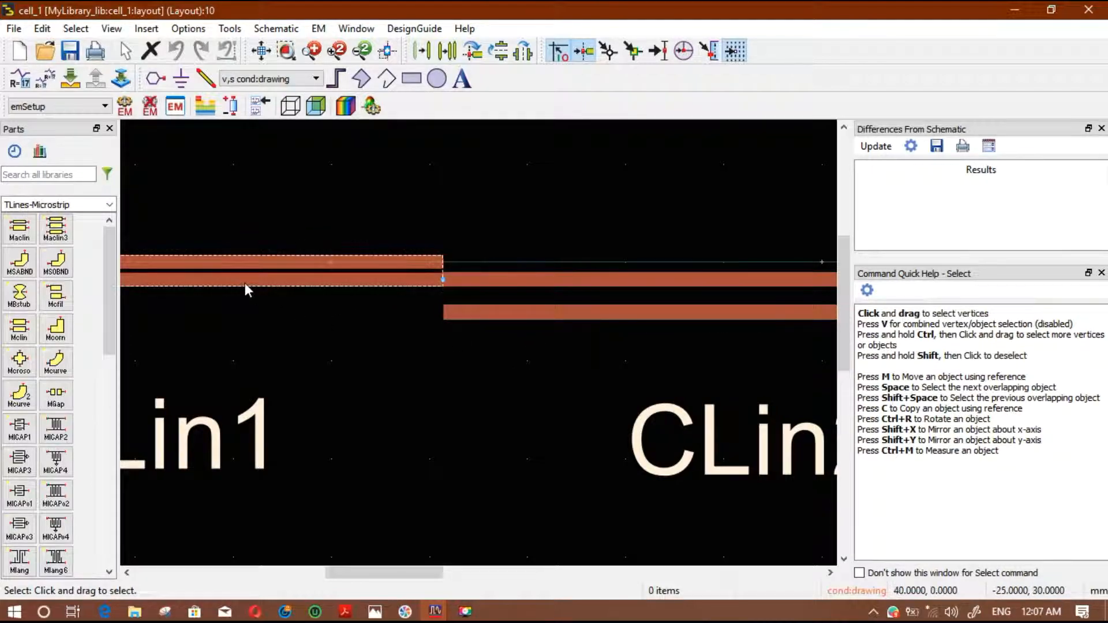
- Examine the cascaded coupled-line sections CLin1 to CLin4 between ports P1 and P2 in the layout, both close up and as a whole
scroll(456, 347, down, 2)
scroll(520, 341, down, 1)
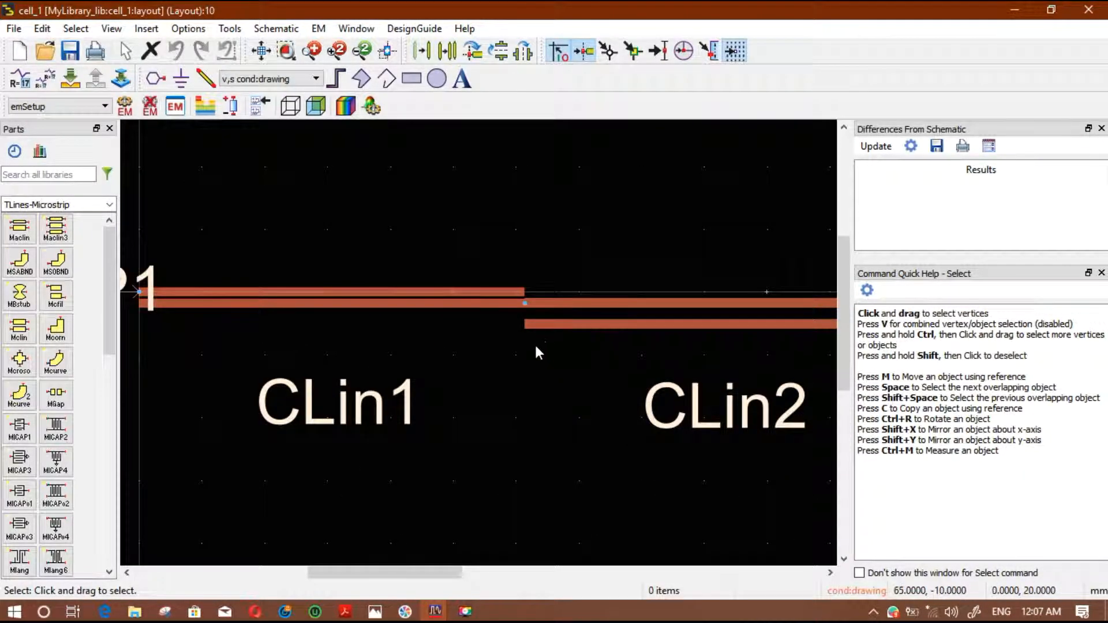
scroll(515, 353, up, 2)
scroll(433, 373, down, 5)
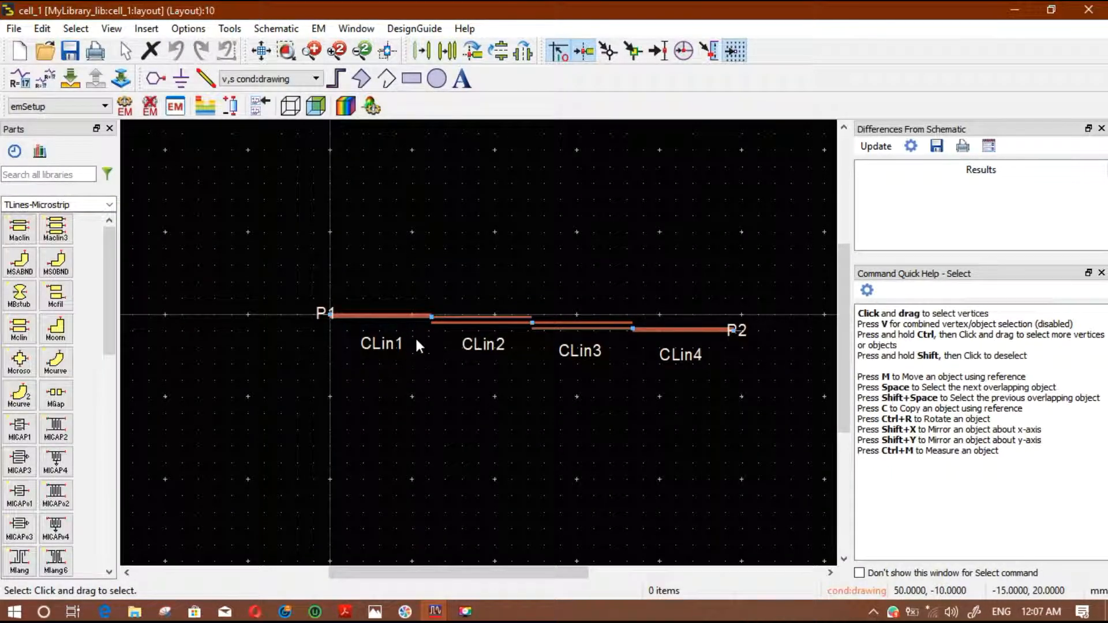
scroll(521, 344, up, 3)
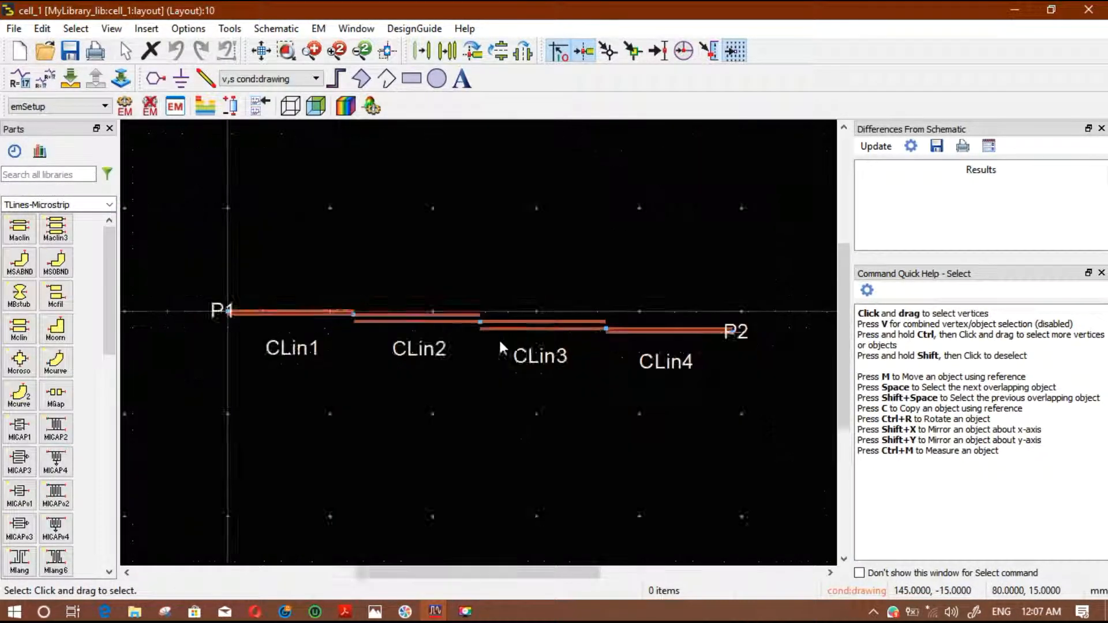
scroll(477, 347, up, 4)
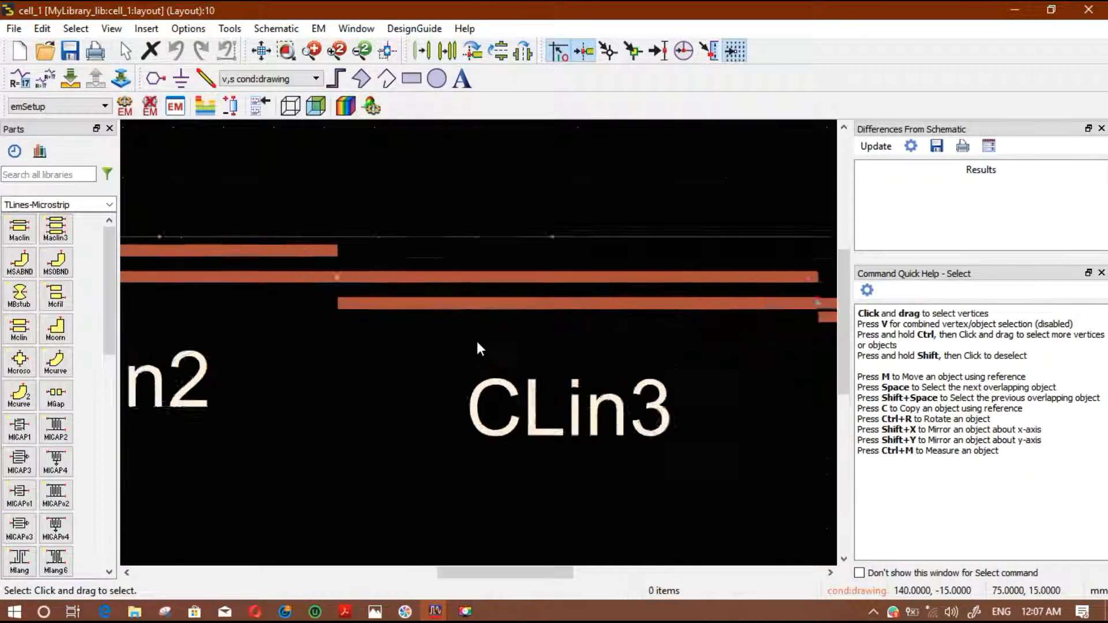
scroll(466, 339, down, 2)
scroll(465, 337, down, 1)
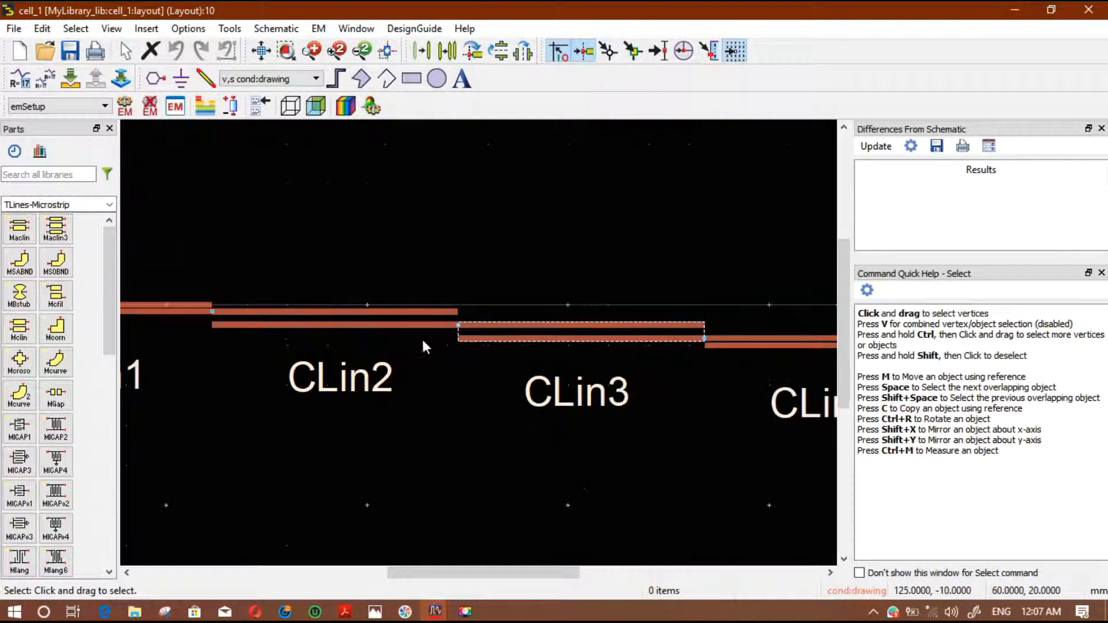
scroll(470, 342, down, 2)
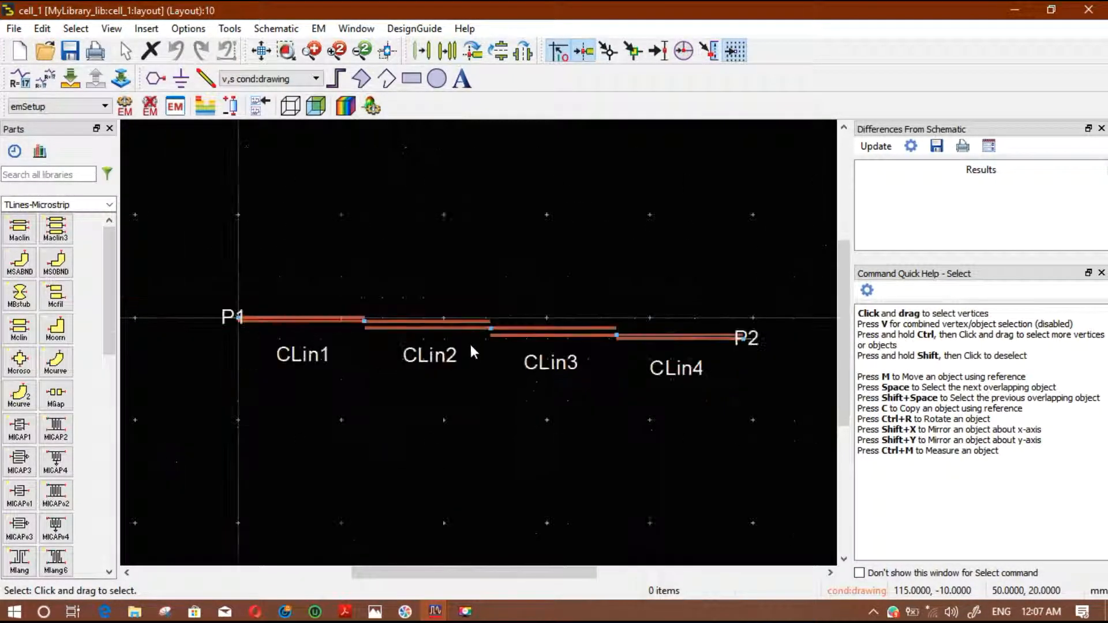
scroll(473, 344, up, 2)
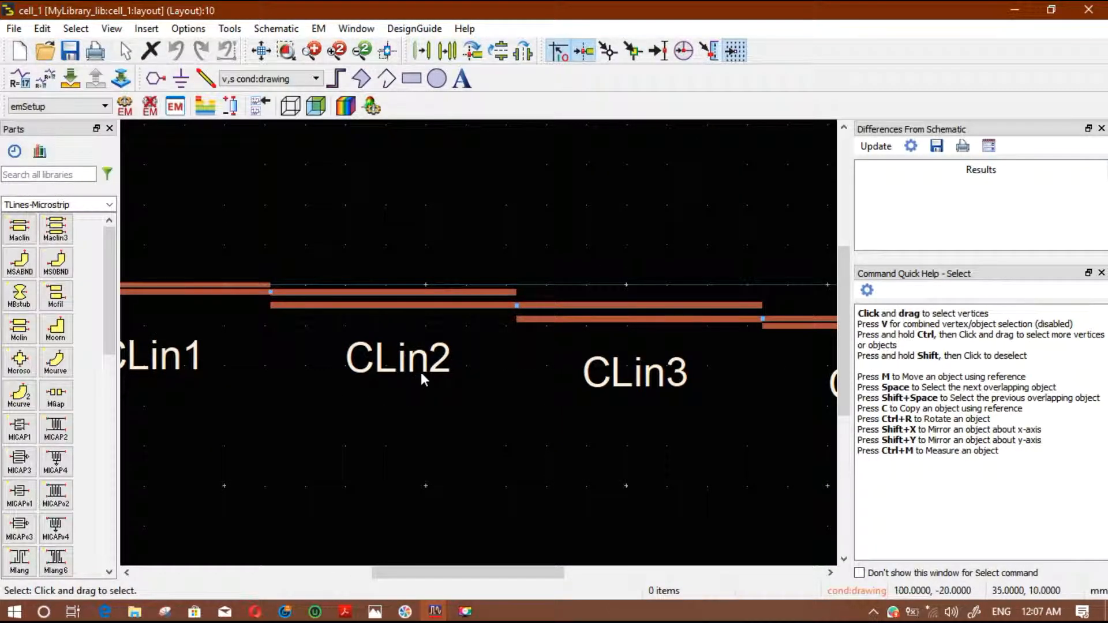
scroll(485, 370, down, 1)
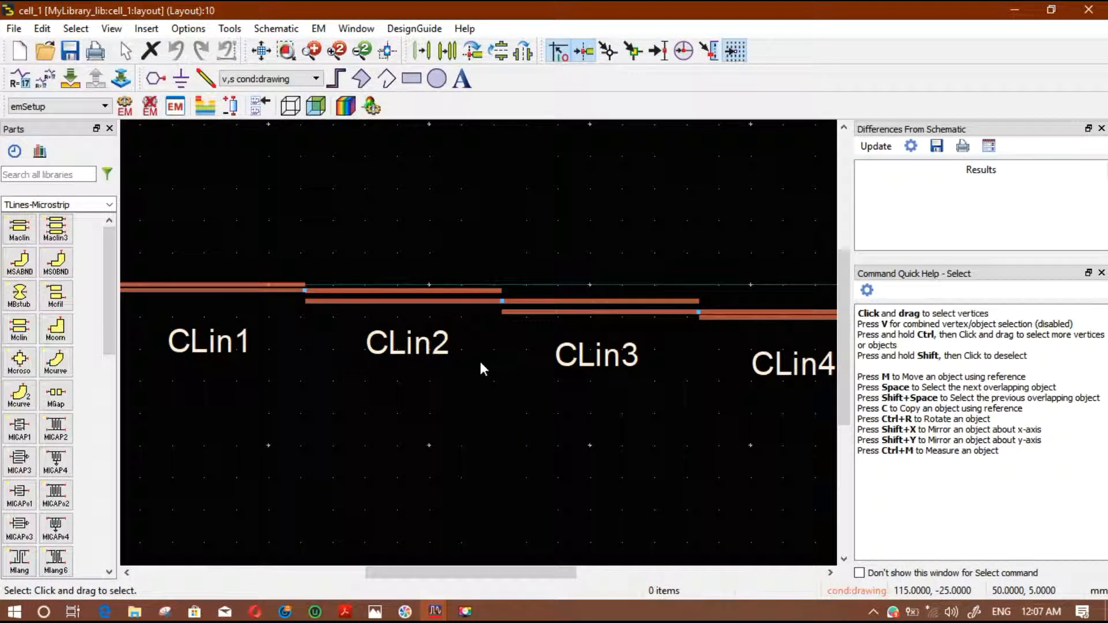
scroll(456, 335, up, 2)
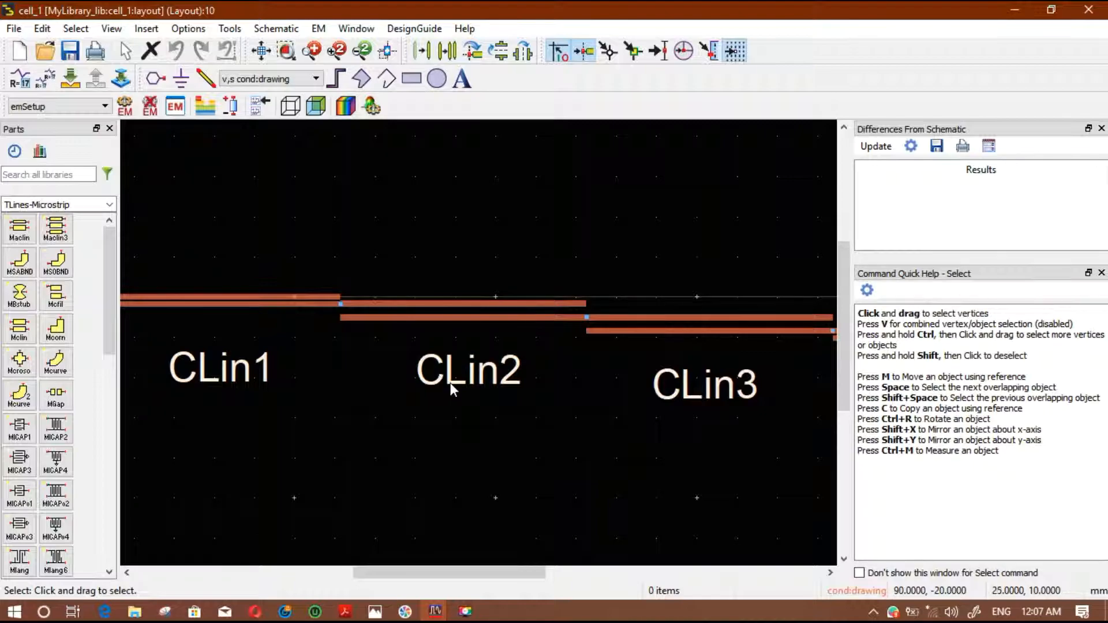
scroll(450, 382, up, 1)
scroll(479, 343, down, 2)
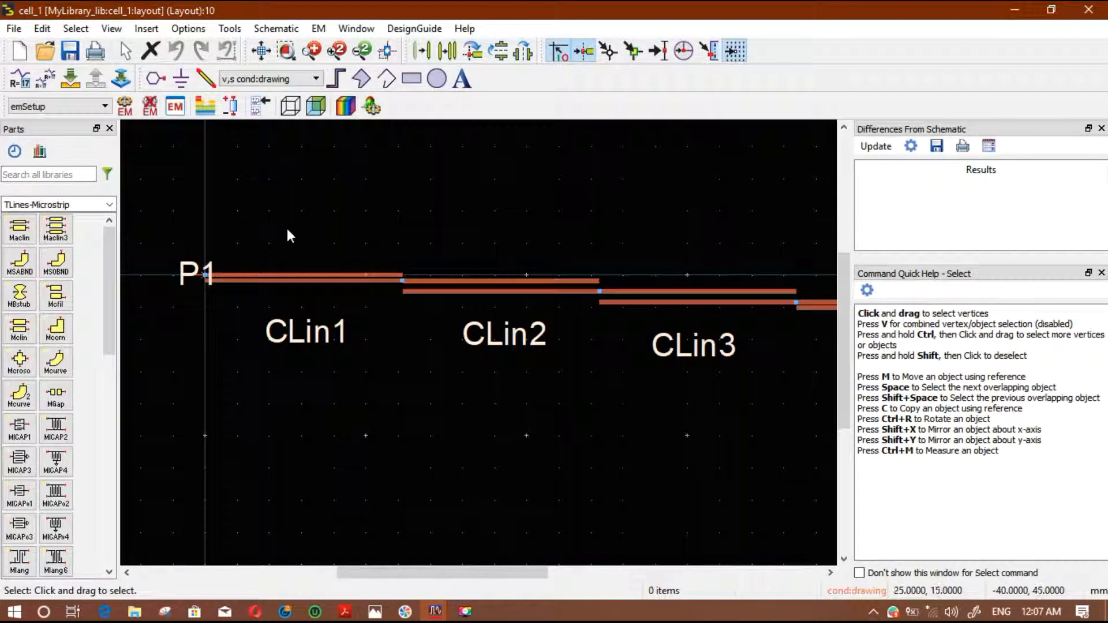
scroll(541, 381, up, 1)
scroll(587, 340, down, 2)
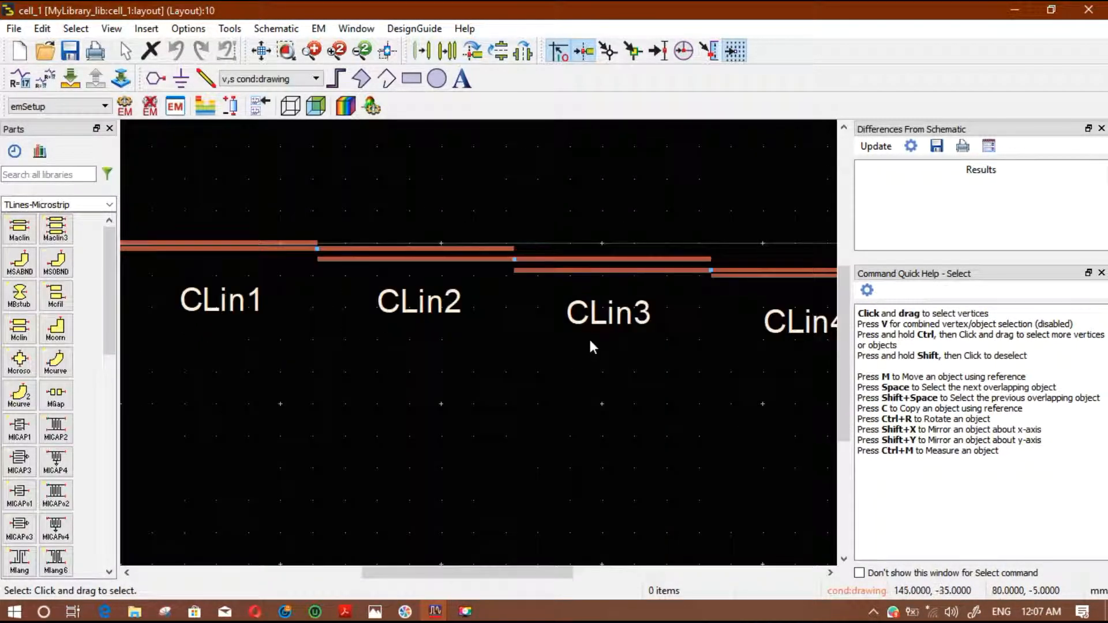
scroll(502, 346, up, 2)
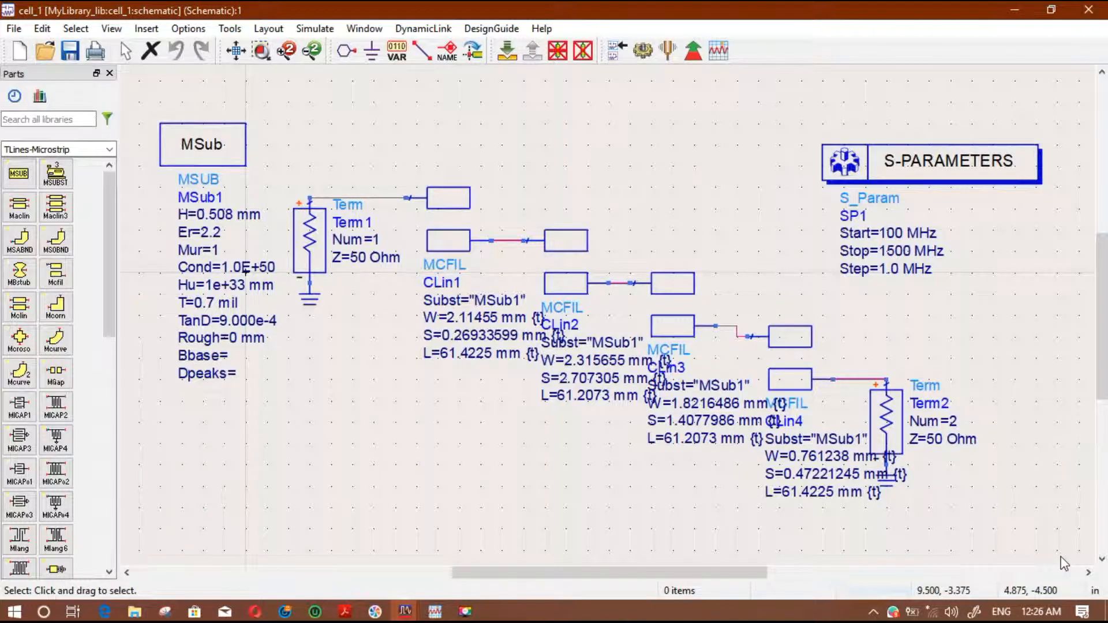
drag(1102, 315, 1102, 306)
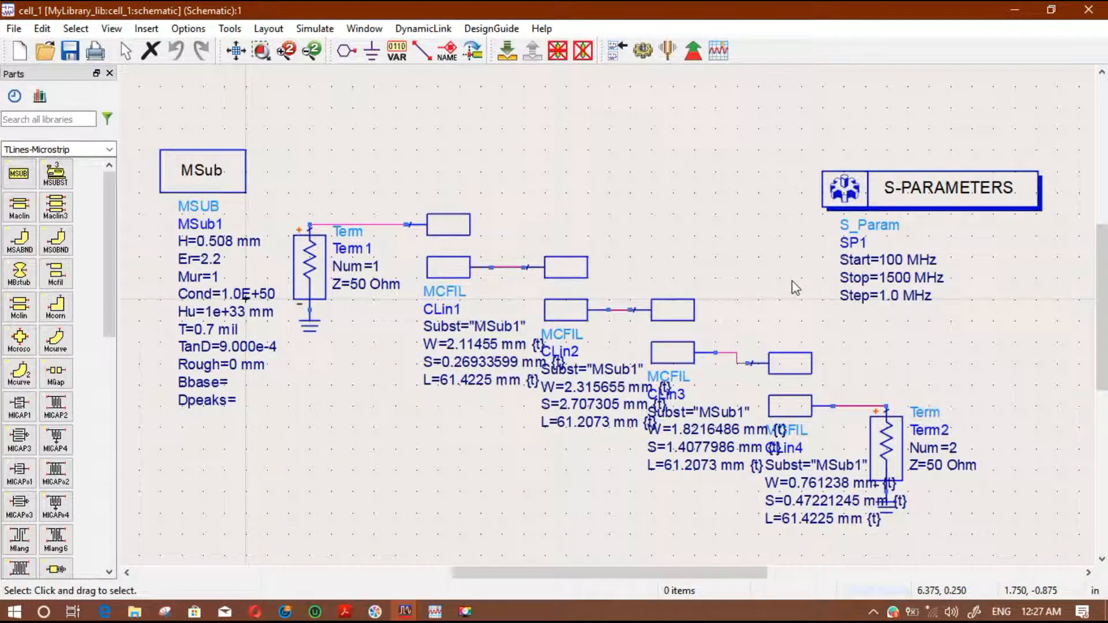
drag(142, 105, 1072, 445)
scroll(1062, 404, up, 3)
click(1049, 373)
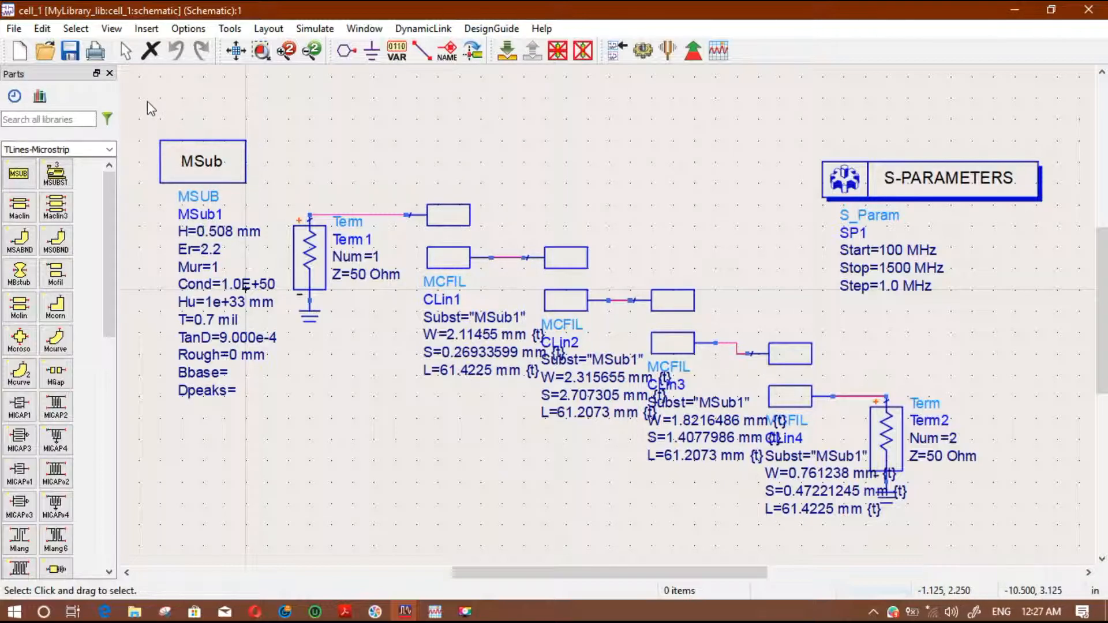
drag(147, 102, 151, 123)
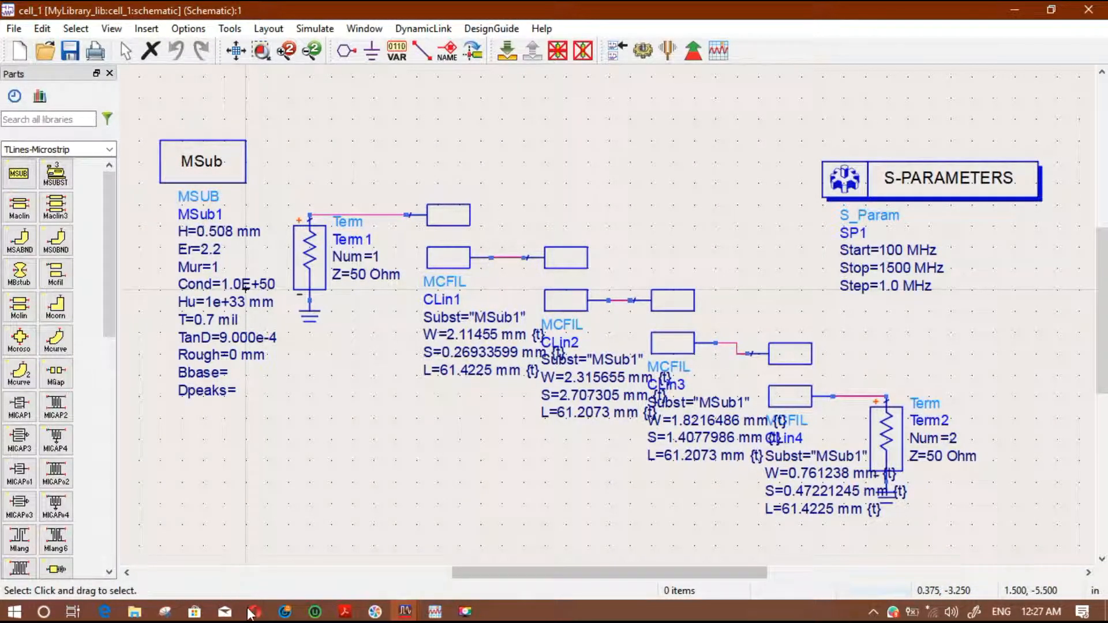
- Switch to File Explorer and open the New Doc 2019-05-15 22.26.42 PDF from the microwave folder on the Desktop
click(135, 612)
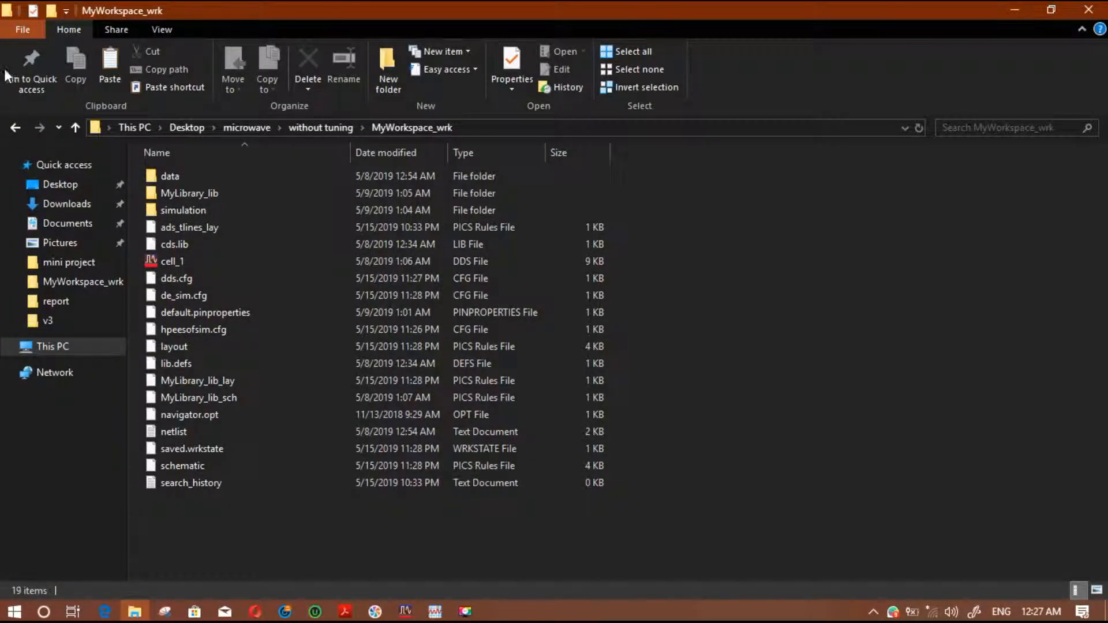
click(16, 130)
click(16, 130)
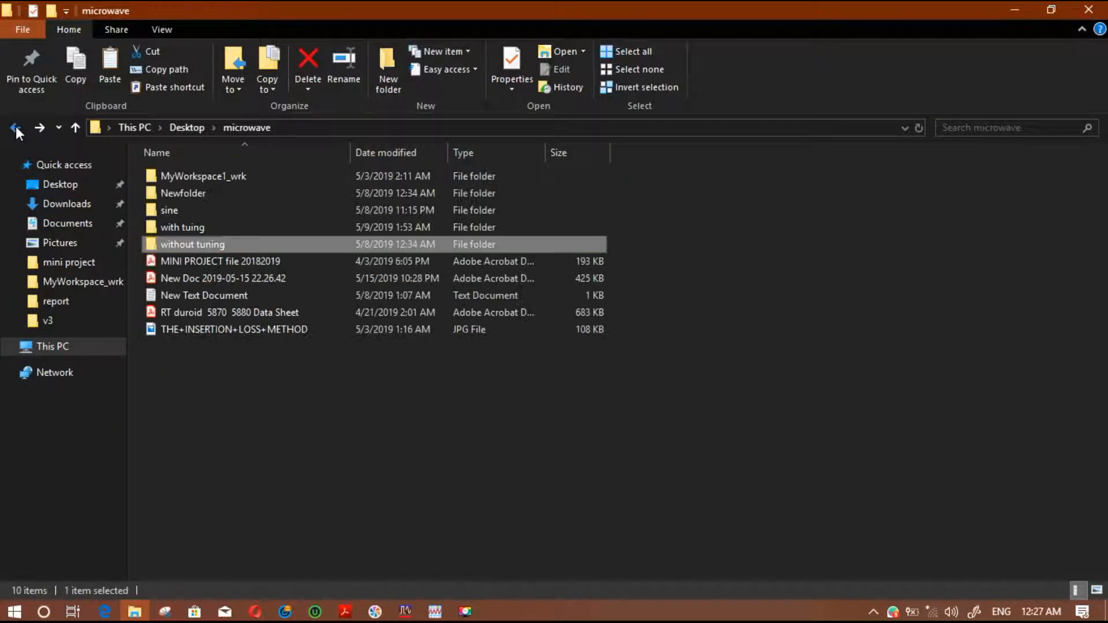
click(207, 285)
double_click(225, 278)
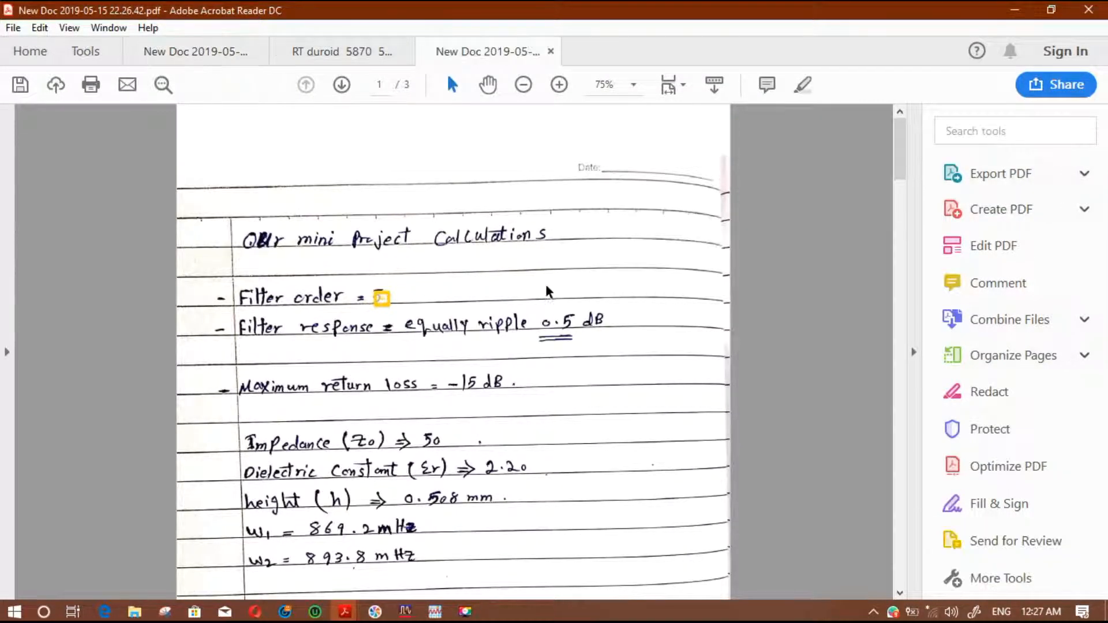
- Enlarge the page and highlight the filter order value 5 in the handwritten calculations with the highlighter
scroll(427, 271, down, 1)
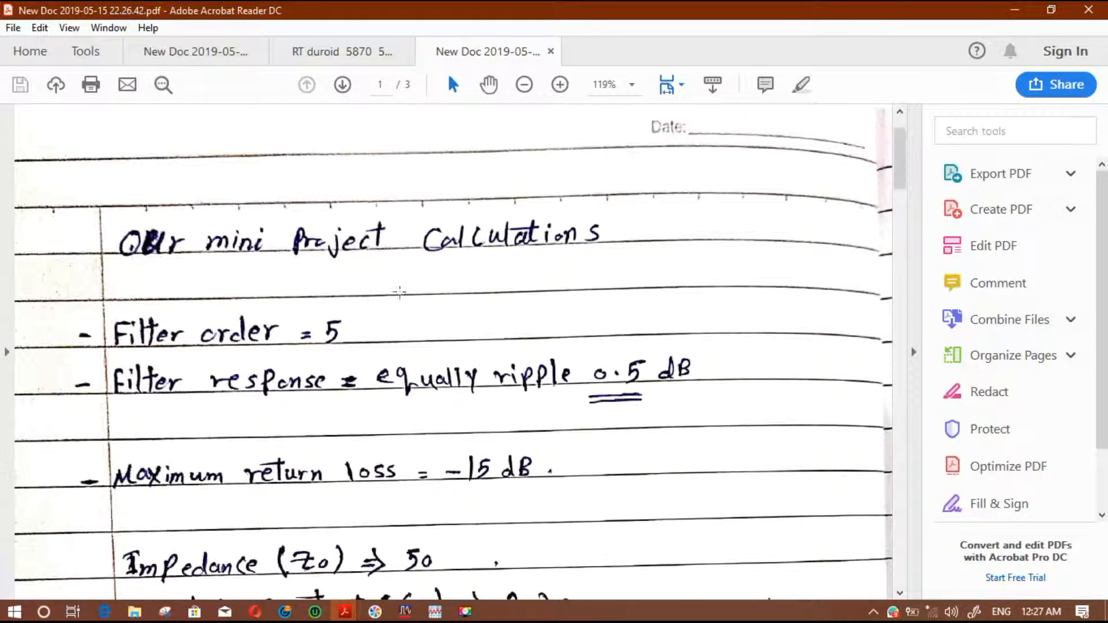
click(802, 84)
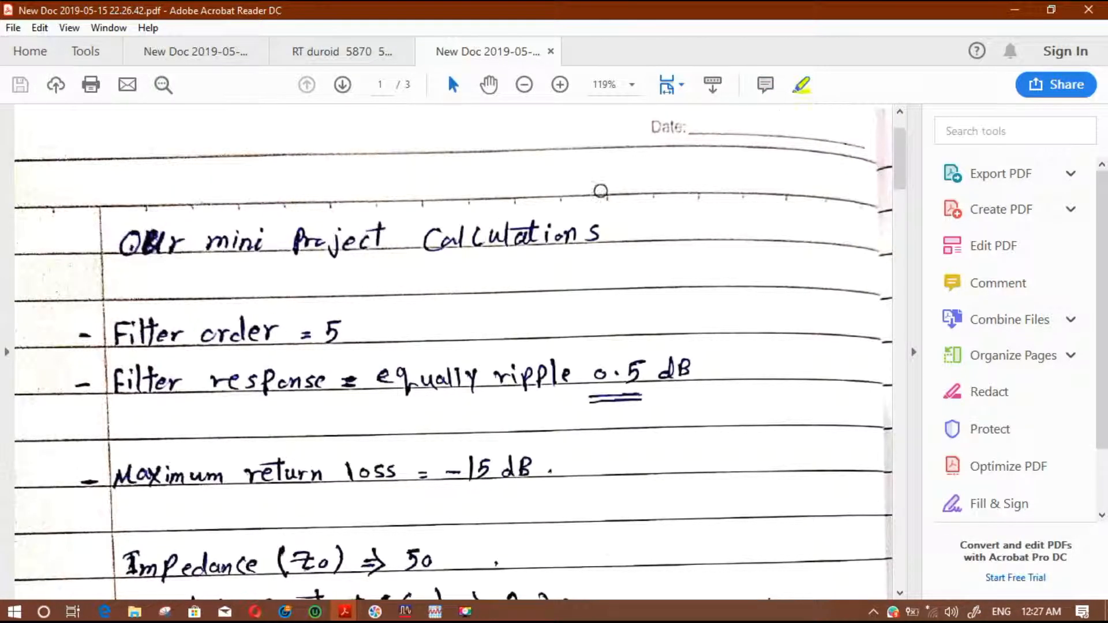
mouse_move(346, 299)
mouse_down()
mouse_move(308, 323)
mouse_move(370, 309)
mouse_move(353, 290)
mouse_up()
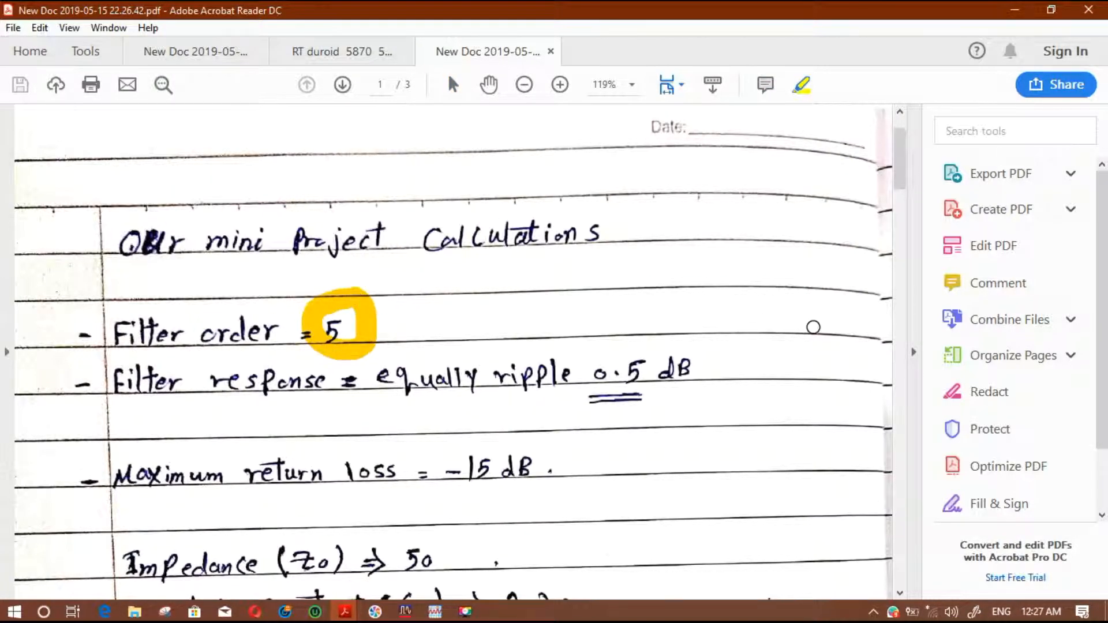
- Highlight the 0.5 dB equal-ripple value and underline the maximum return loss of -15 dB with the highlighter
click(524, 85)
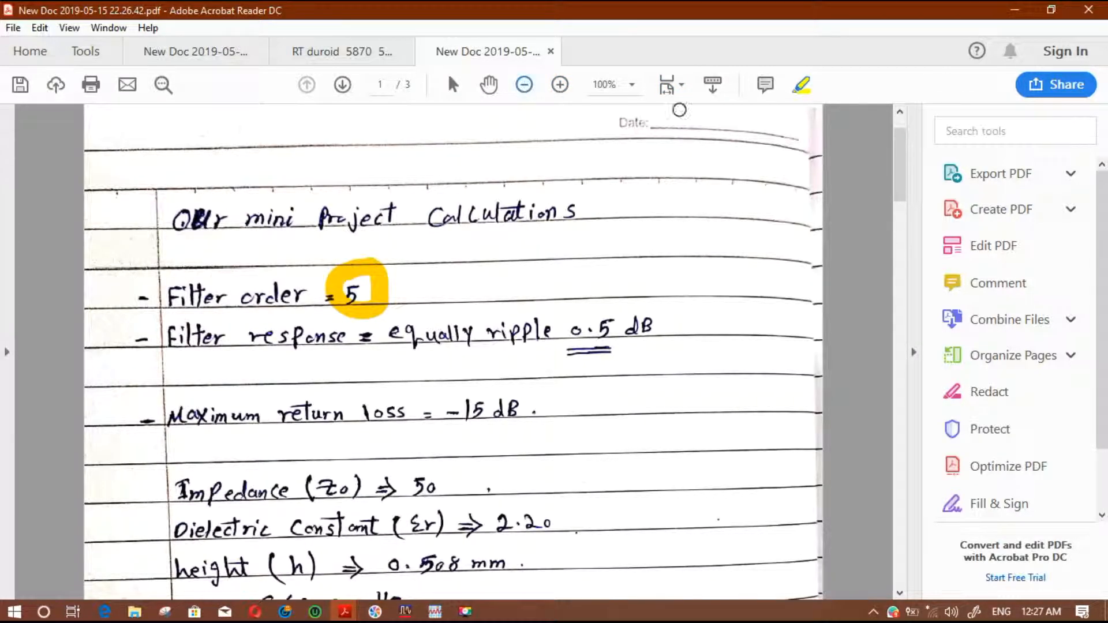
drag(901, 157, 906, 174)
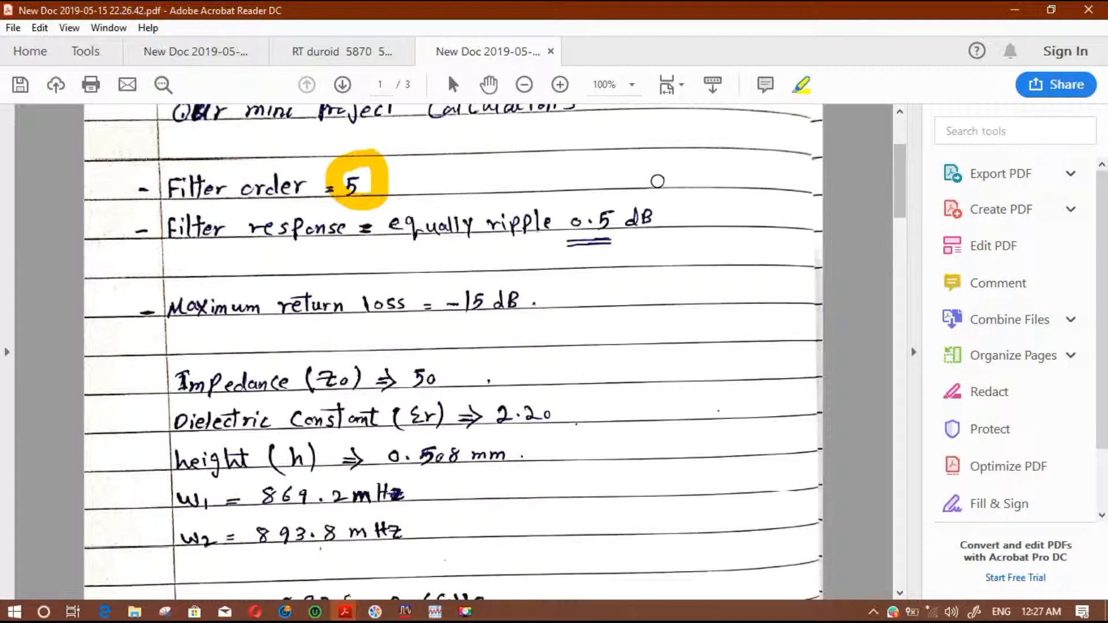
drag(546, 246, 667, 247)
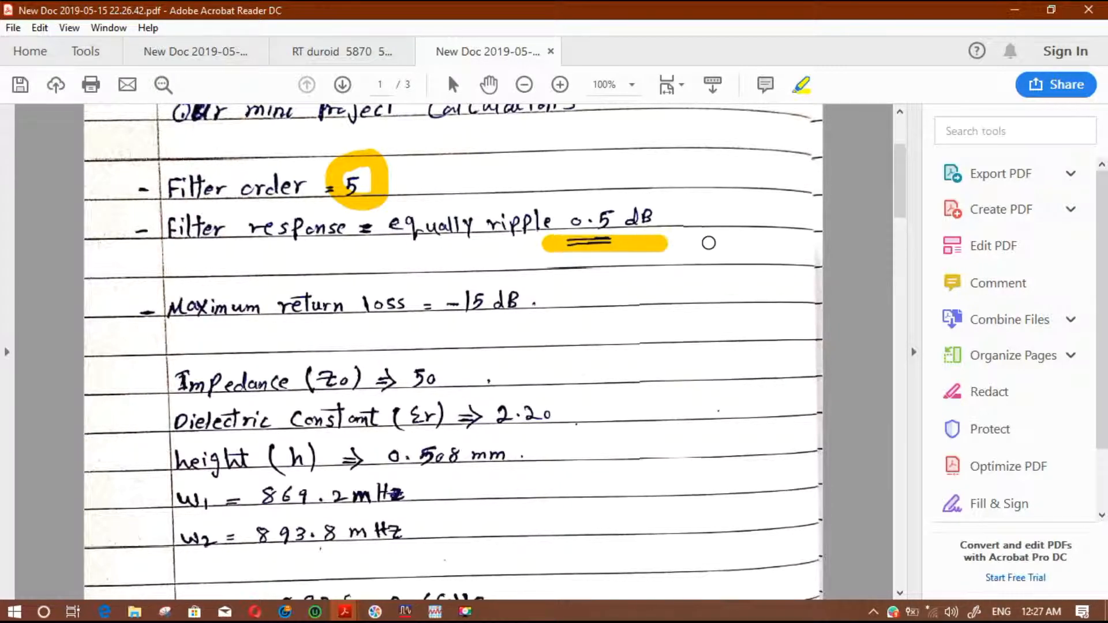
drag(905, 169, 906, 183)
drag(146, 232, 583, 231)
- Highlight the centre frequency result 881.5 MHz and its symbol w0 in the calculations
drag(905, 188, 912, 202)
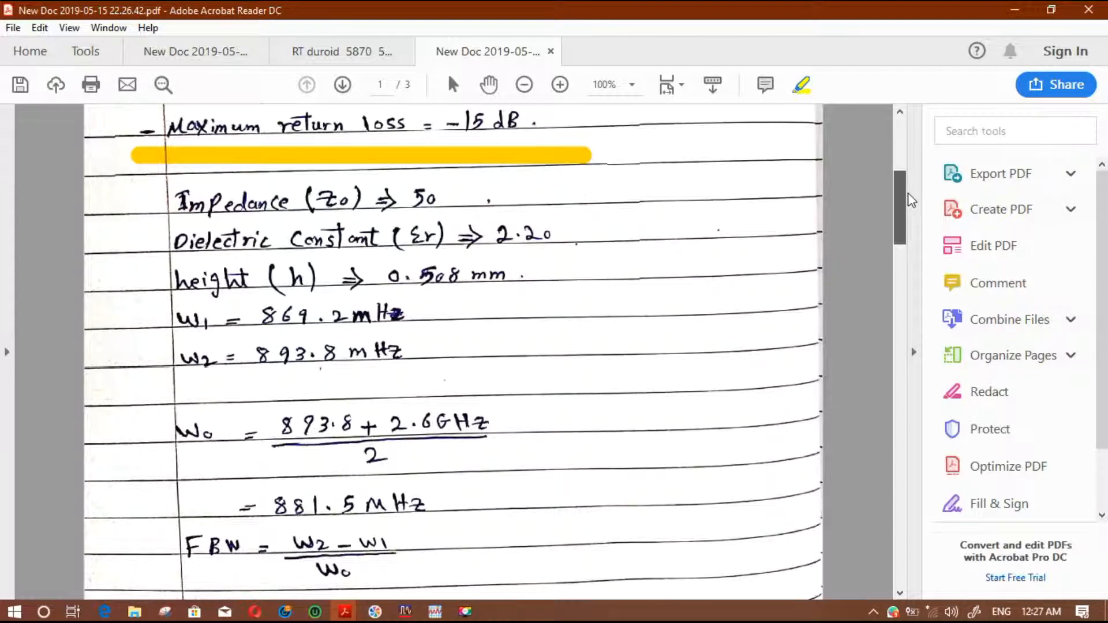
scroll(404, 443, down, 1)
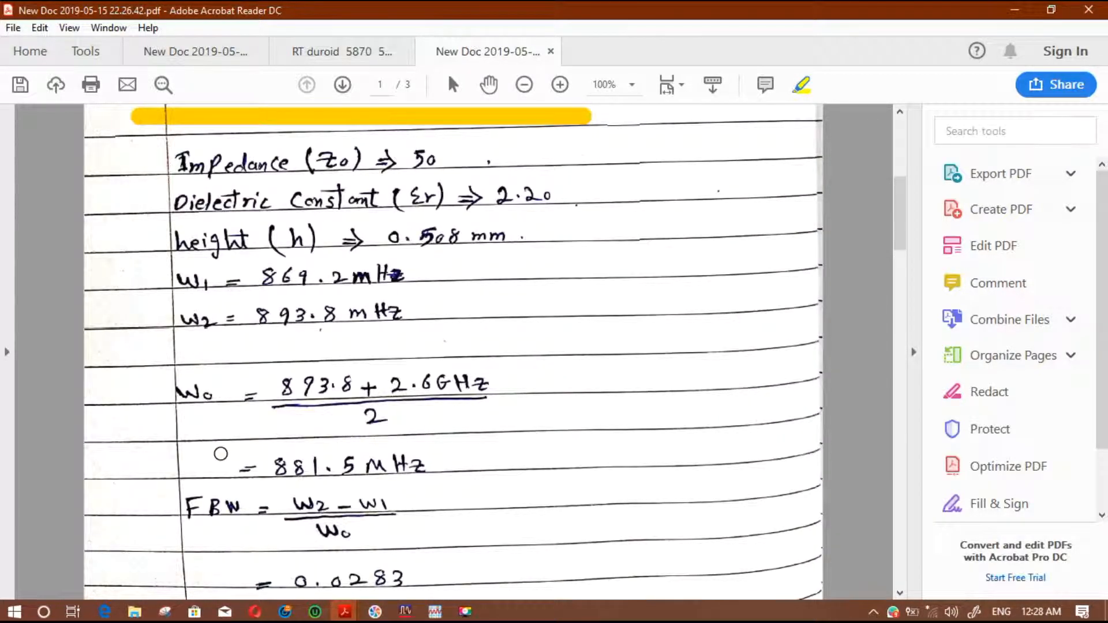
mouse_move(277, 441)
mouse_down()
mouse_move(276, 482)
mouse_move(439, 488)
mouse_move(338, 437)
mouse_move(301, 440)
mouse_up()
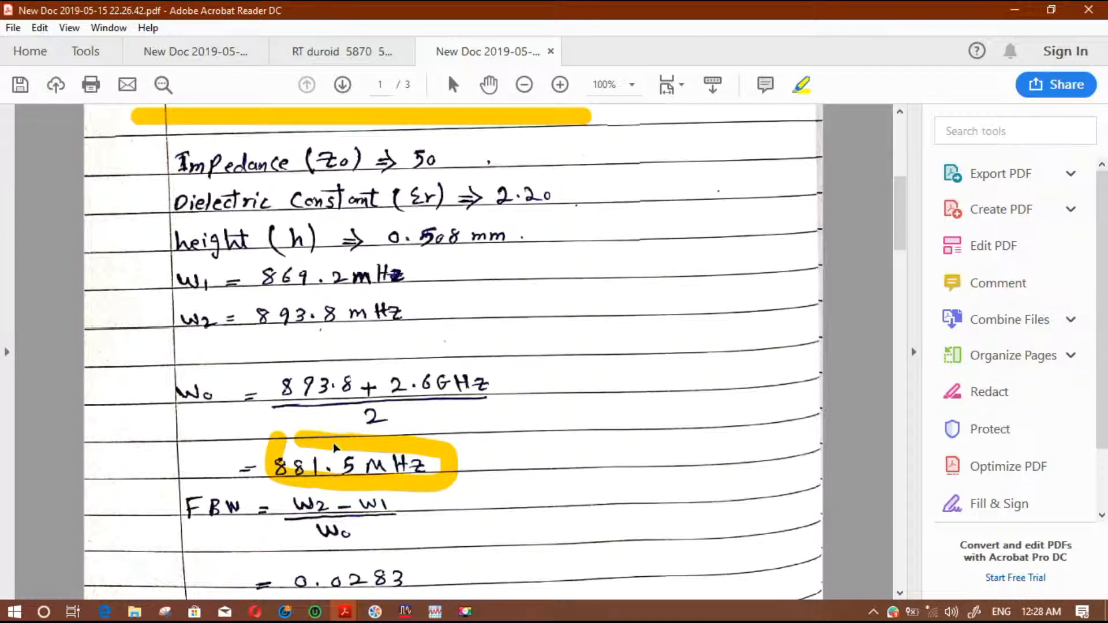
mouse_move(174, 366)
mouse_down()
mouse_move(180, 421)
mouse_move(218, 420)
mouse_move(220, 365)
mouse_move(187, 363)
mouse_up()
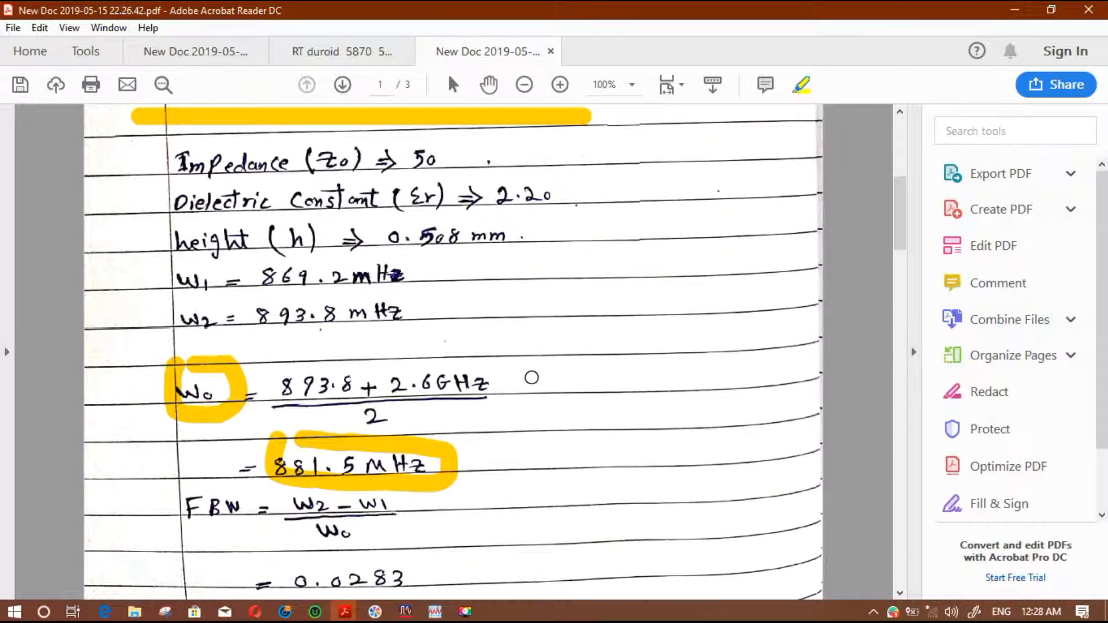
- Highlight the fractional bandwidth (FBW) calculation below the centre frequency on page 1
scroll(905, 219, down, 1)
drag(905, 219, 905, 239)
mouse_move(166, 284)
mouse_down()
mouse_move(173, 423)
mouse_move(453, 423)
mouse_up()
- Highlight the J-inverter calculations on page 2 and frame the table of even- and odd-mode impedances on page 3
drag(904, 238, 899, 317)
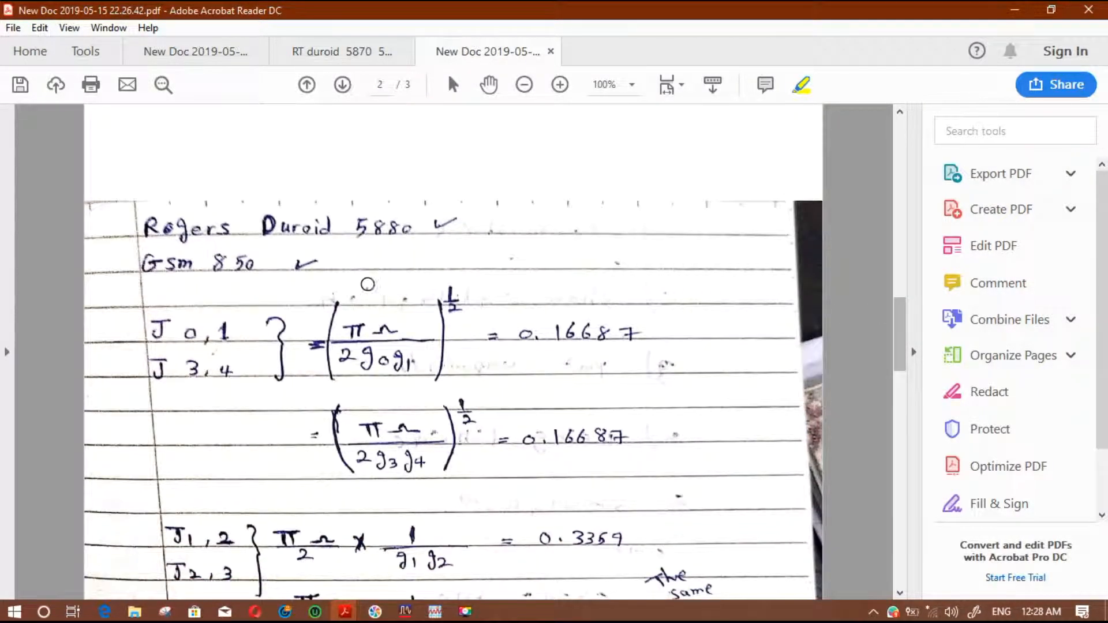
mouse_move(155, 284)
mouse_down()
mouse_move(190, 453)
mouse_move(689, 448)
mouse_move(298, 282)
mouse_move(153, 290)
mouse_up()
drag(900, 333, 900, 478)
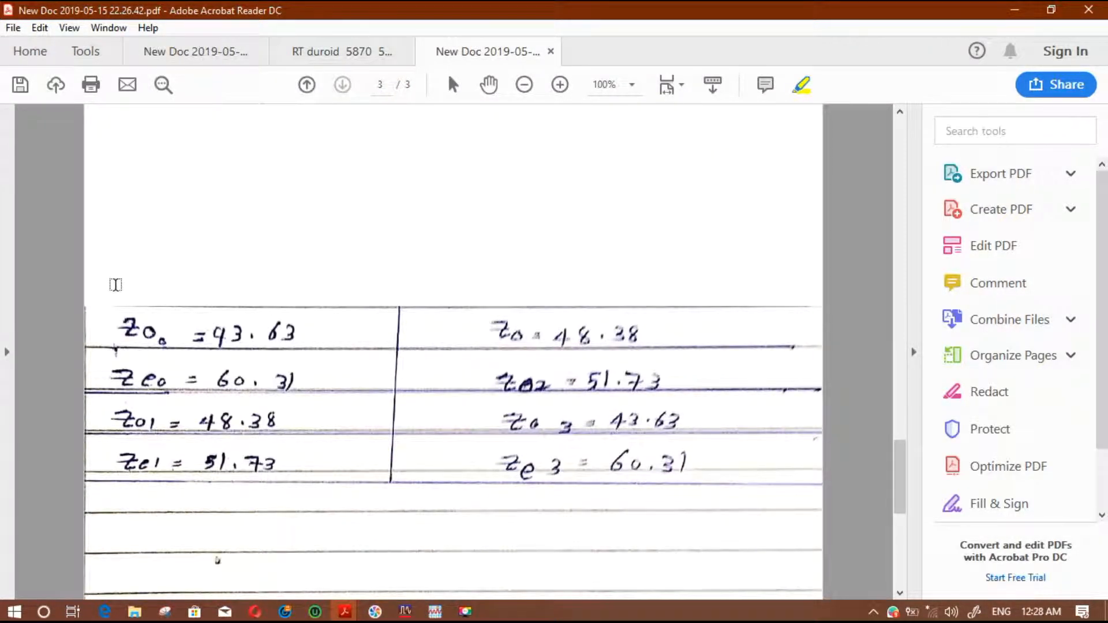
mouse_move(104, 296)
mouse_down()
mouse_move(109, 497)
mouse_move(735, 500)
mouse_move(737, 284)
mouse_move(117, 296)
mouse_up()
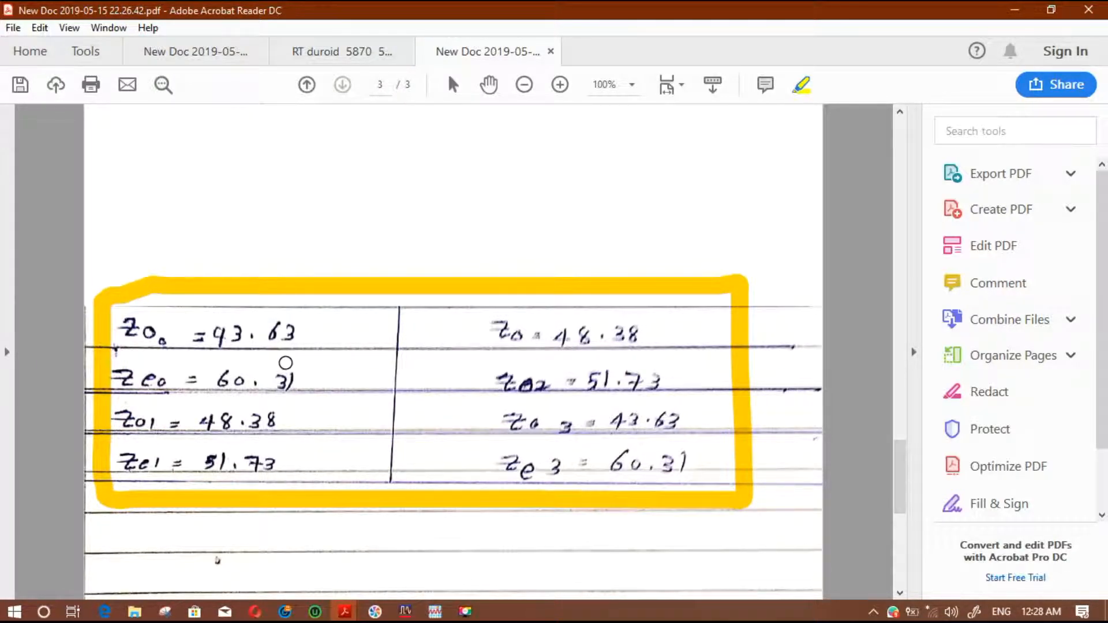
- Switch back to the cell_1 schematic in ADS, start LineCalc, and move its window away from the screen edge
mouse_move(405, 610)
click(456, 559)
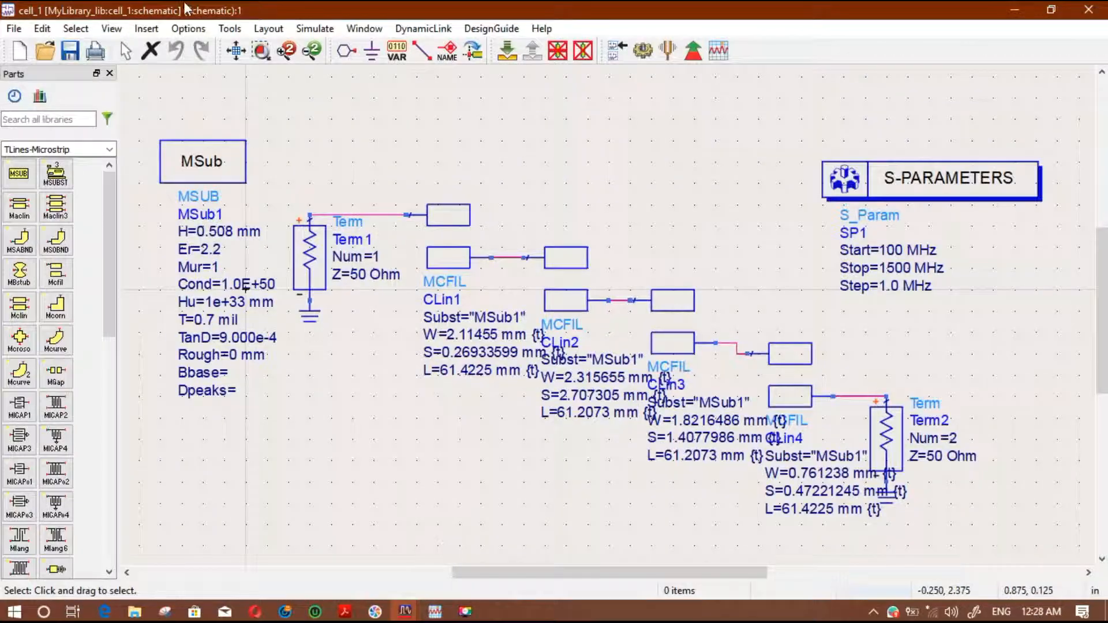
click(229, 29)
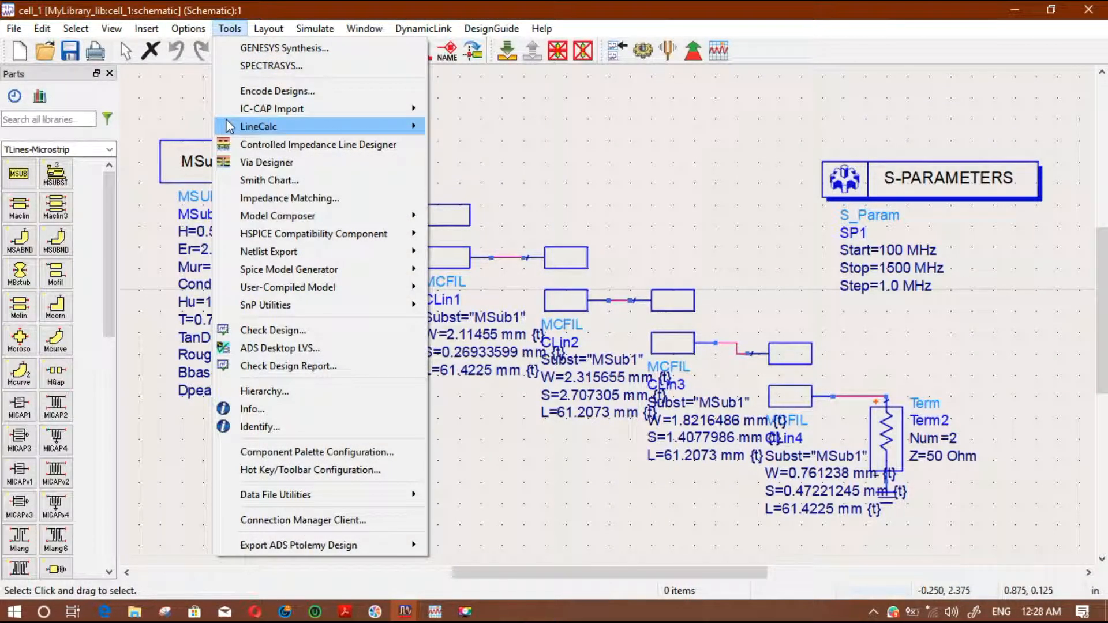
mouse_move(365, 126)
click(518, 127)
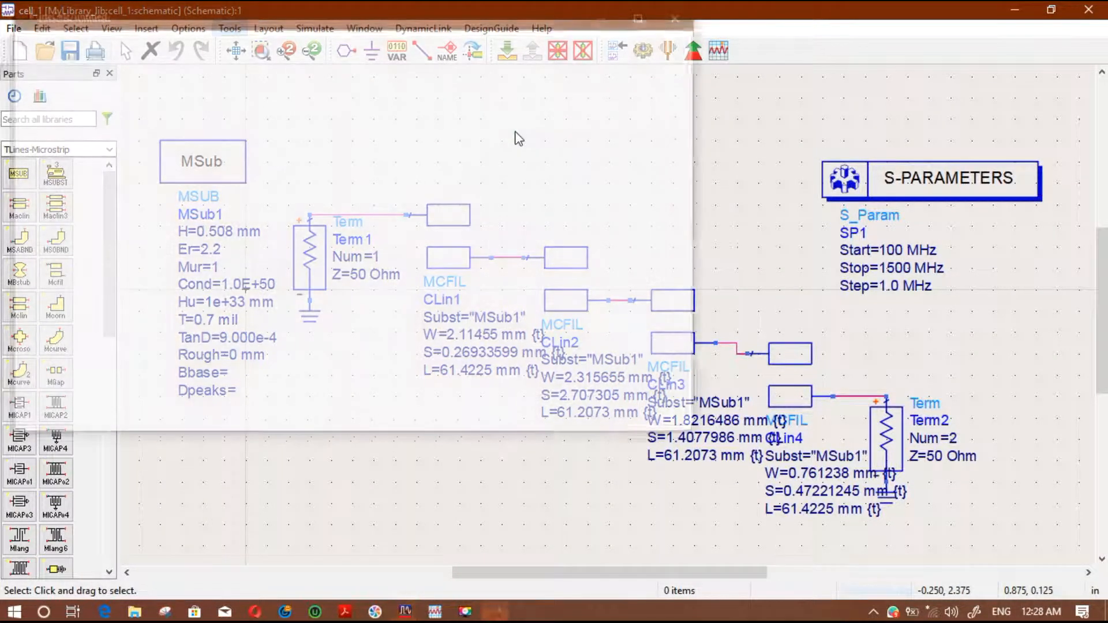
drag(434, 26, 508, 33)
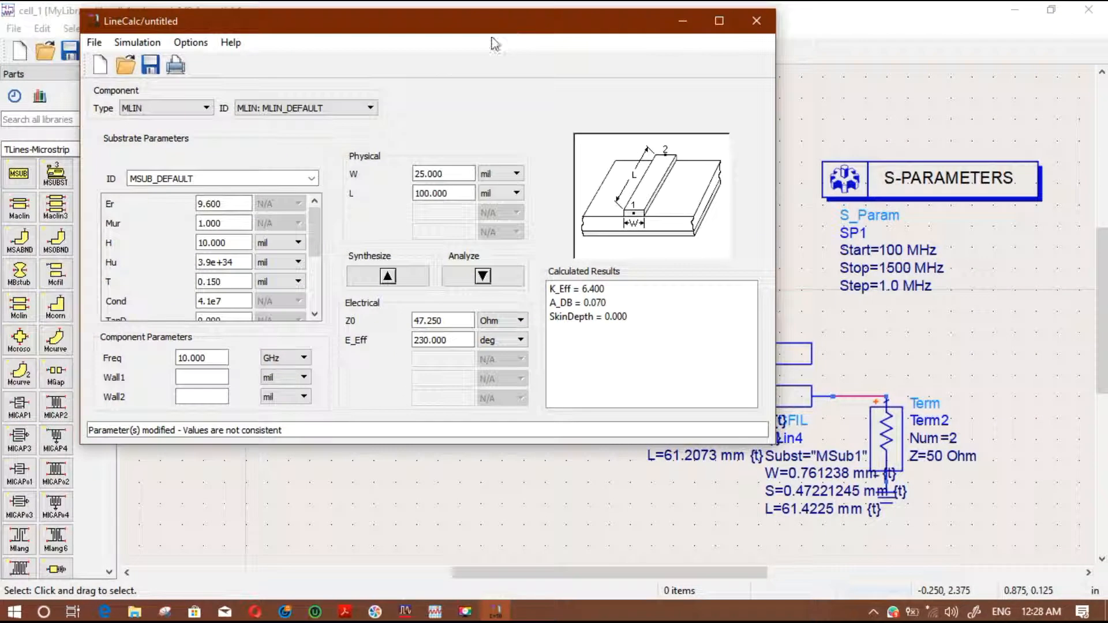
- Close LineCalc and show the cell_1 data display, enlarging the S(1,1) and S(2,1) plot with its markers
click(756, 21)
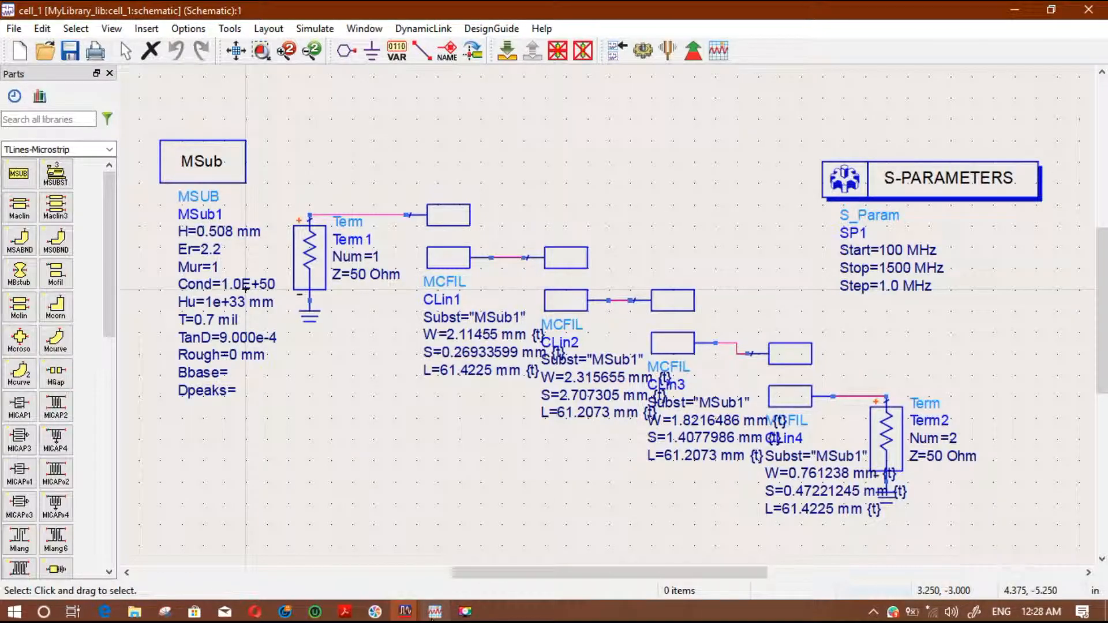
click(435, 611)
scroll(715, 309, up, 1)
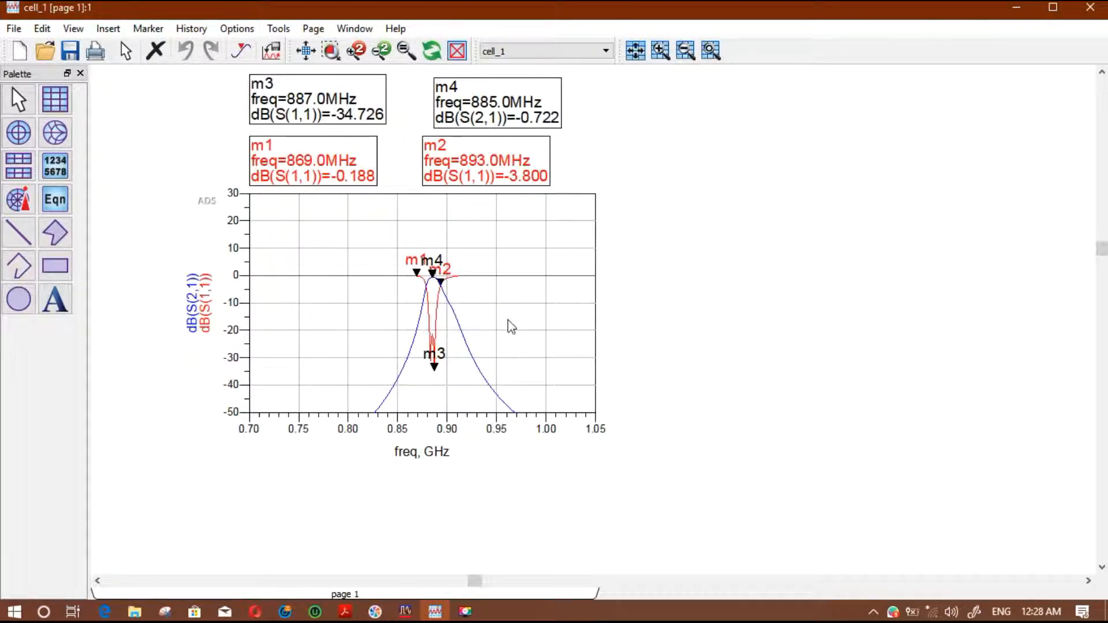
scroll(511, 327, up, 2)
drag(1106, 255, 1106, 252)
scroll(633, 334, down, 1)
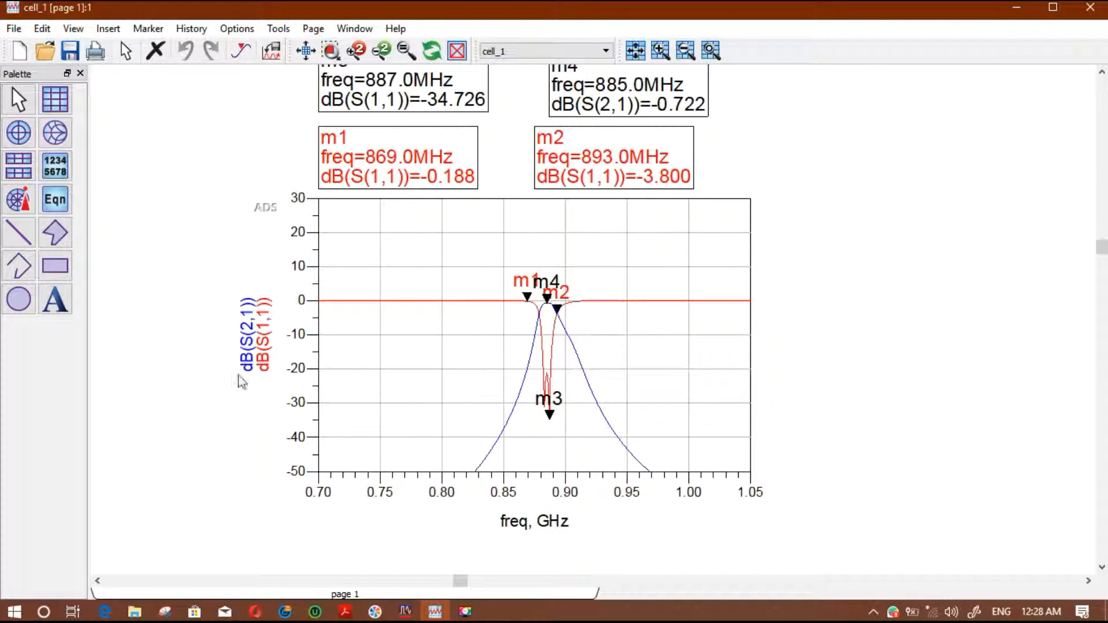
- Return to the cell_1 schematic and select the chain of four MCFIL sections together with Term2 and its ground
mouse_move(406, 611)
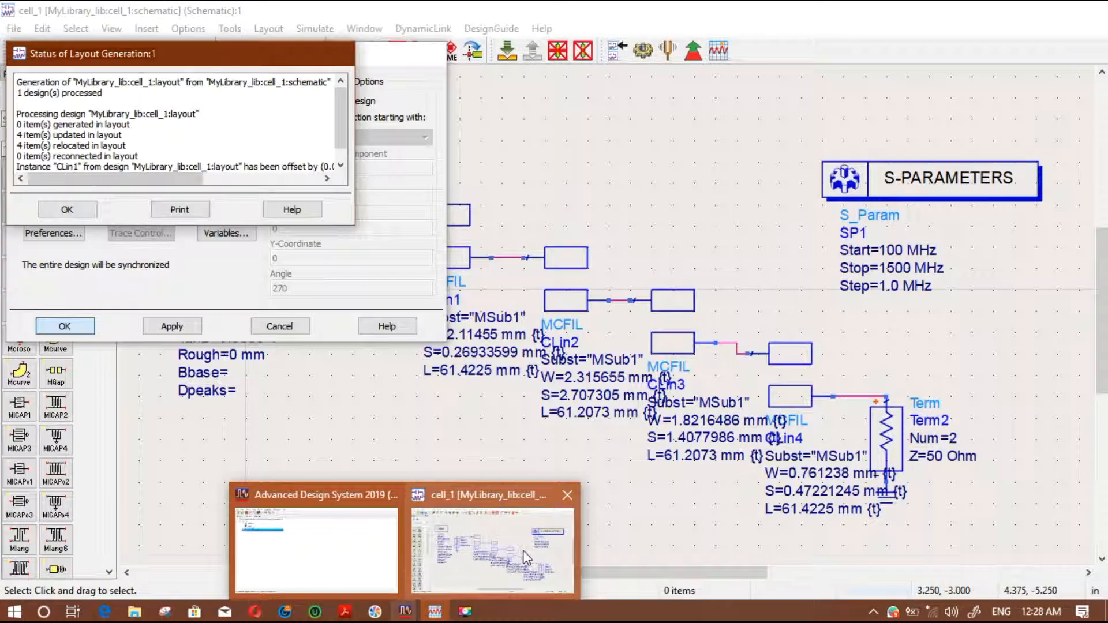
click(491, 537)
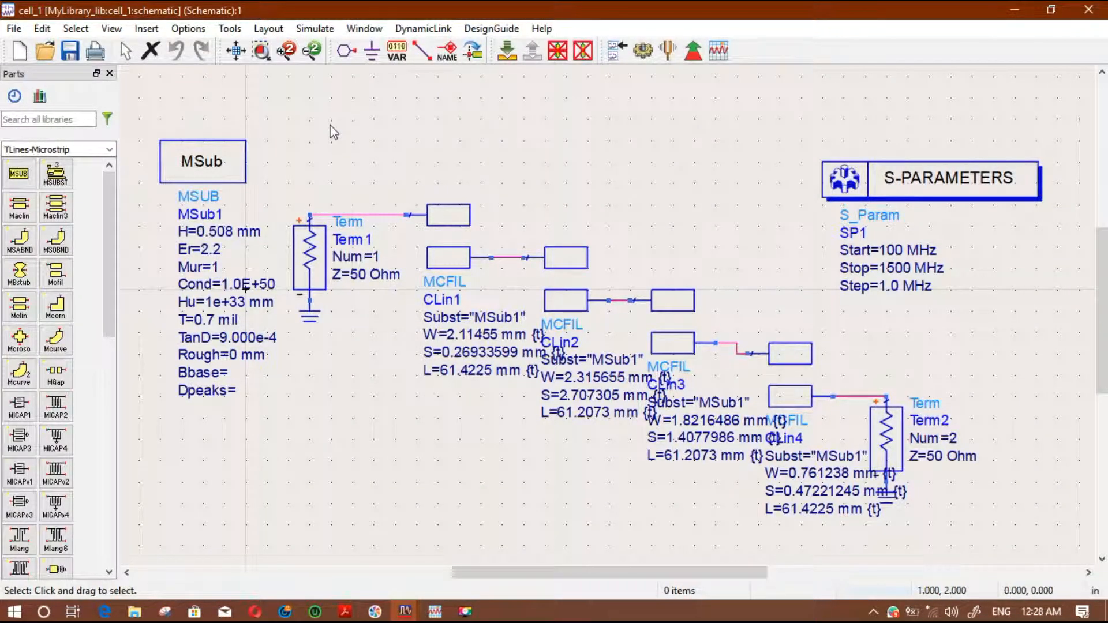
drag(329, 121, 428, 351)
click(990, 502)
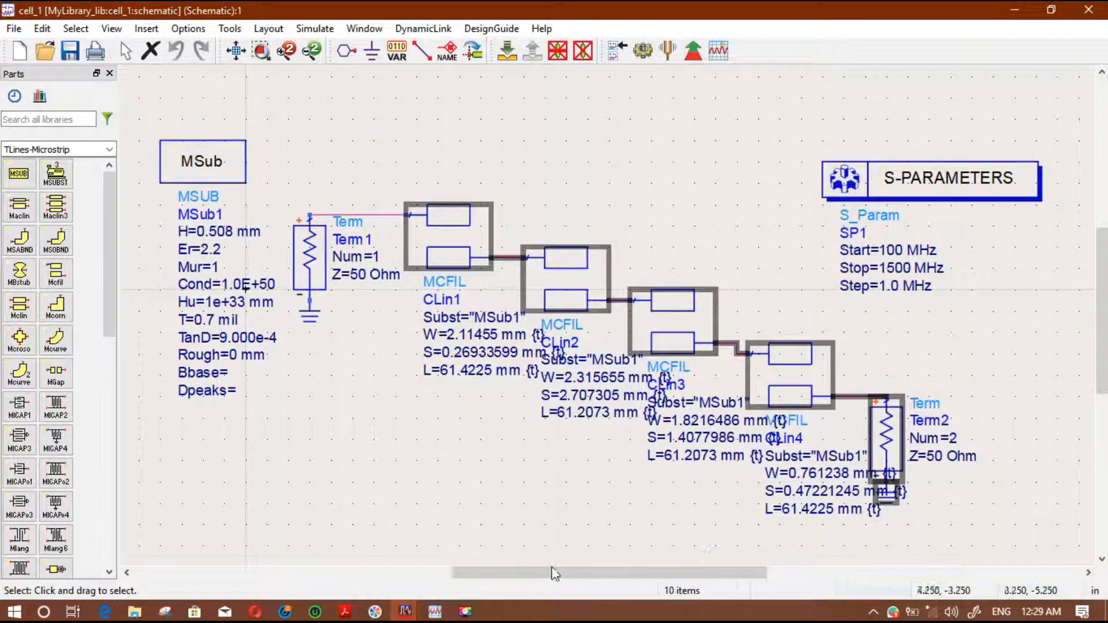
- Switch back to the cell_1 data display and examine the S(1,1) and S(2,1) curves around markers m1 to m4 up close
click(436, 612)
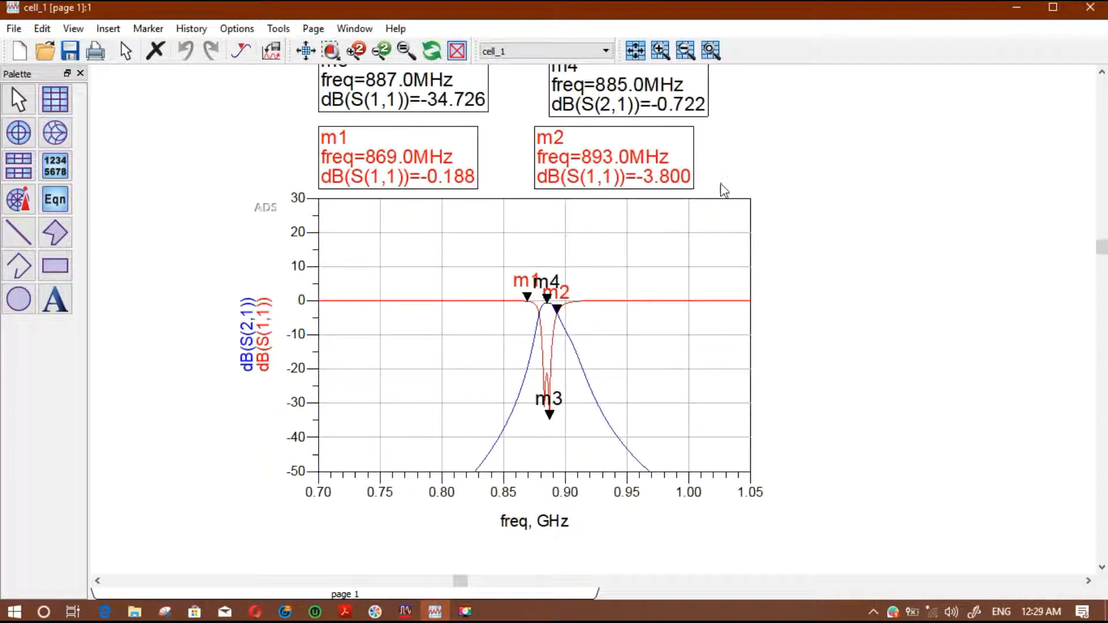
scroll(570, 325, up, 1)
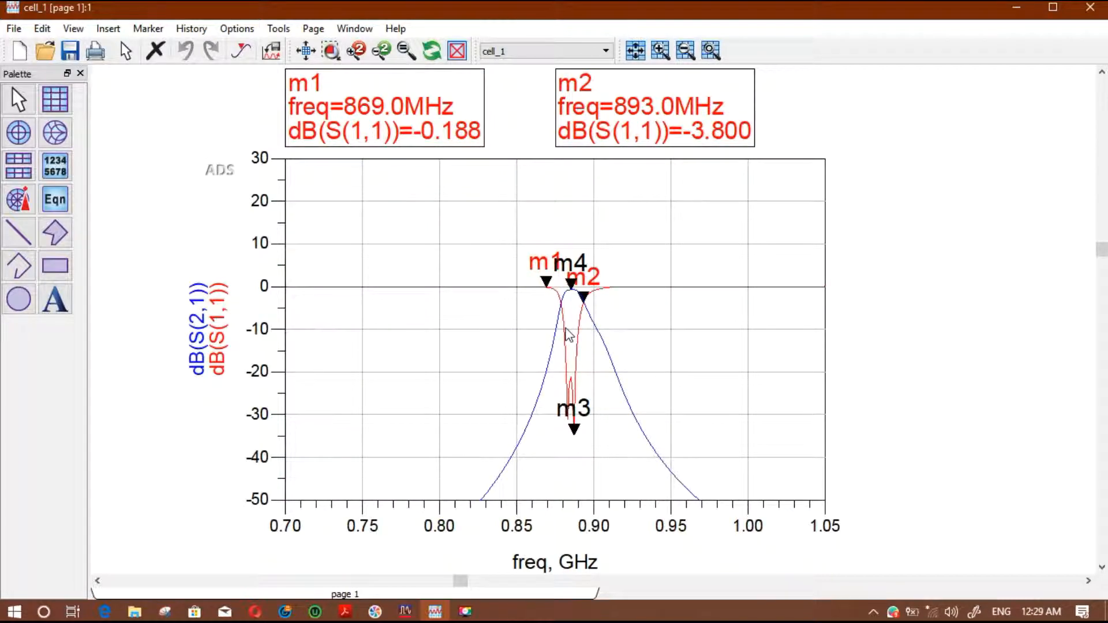
drag(1102, 246, 1103, 248)
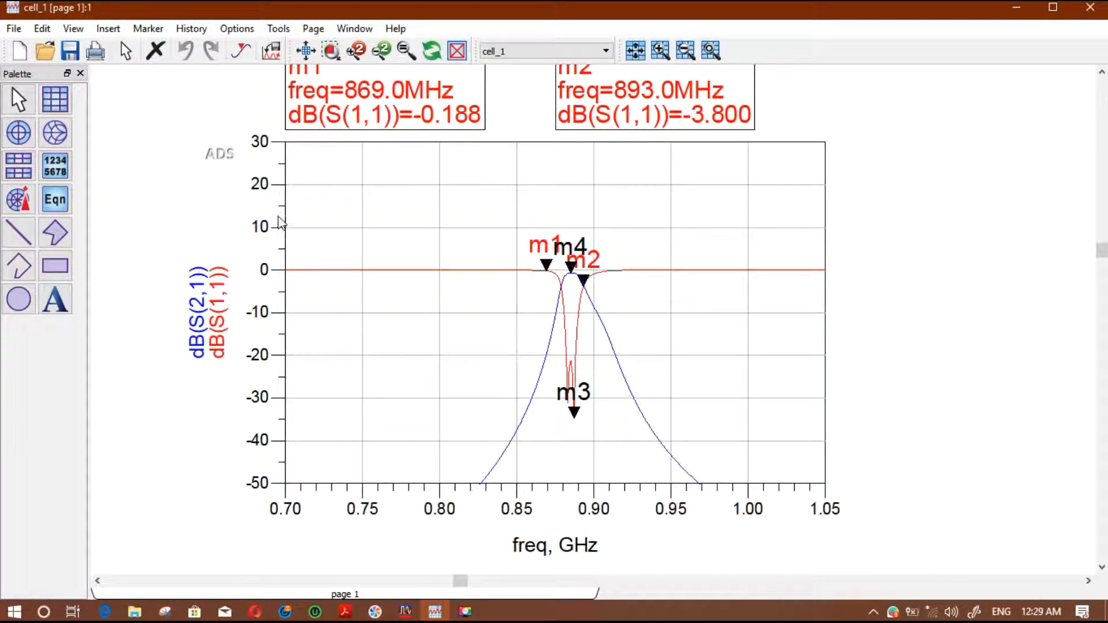
scroll(806, 275, up, 2)
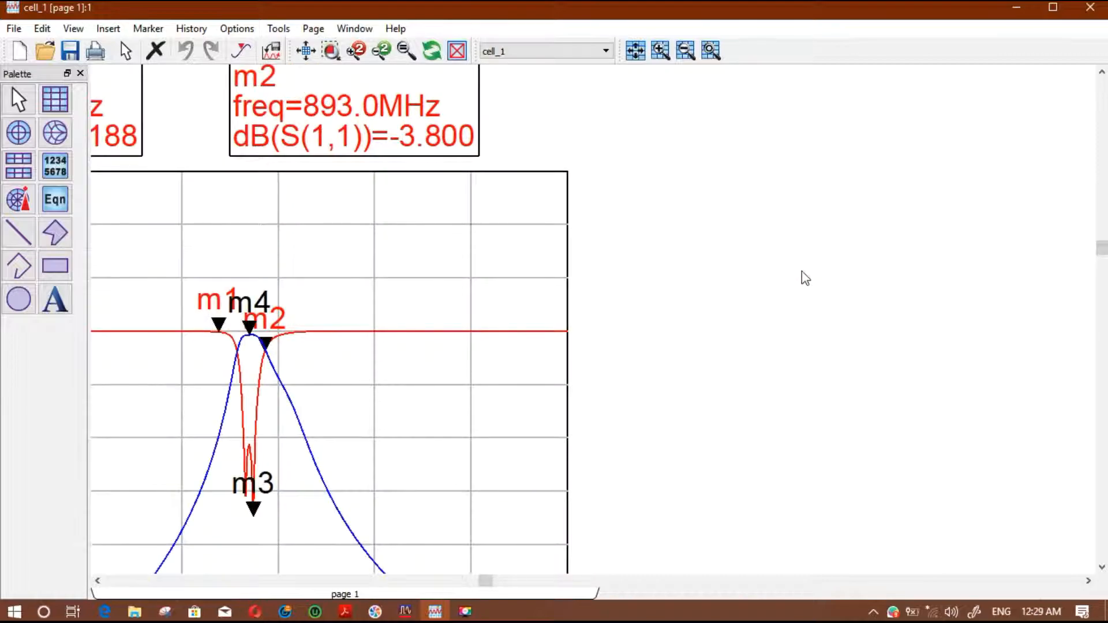
scroll(661, 300, down, 2)
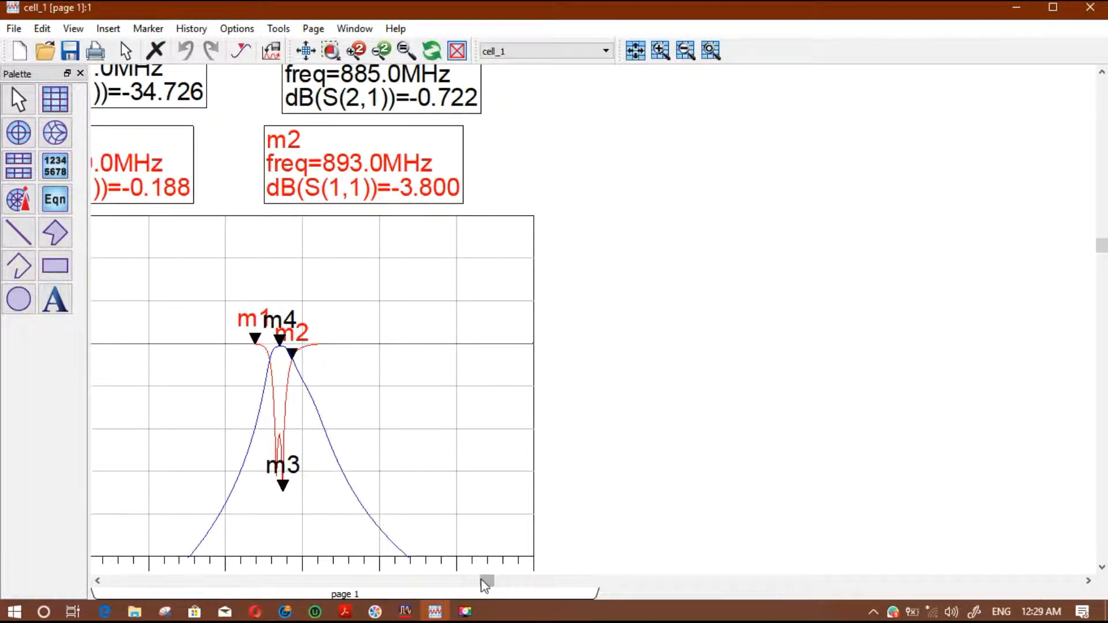
drag(487, 581, 470, 610)
click(468, 610)
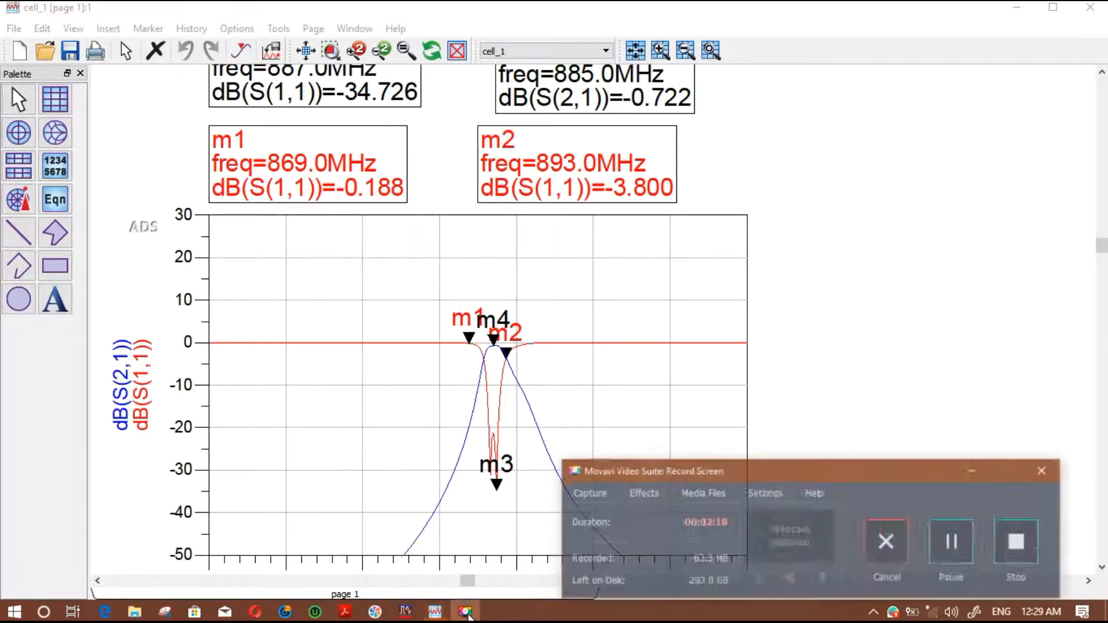